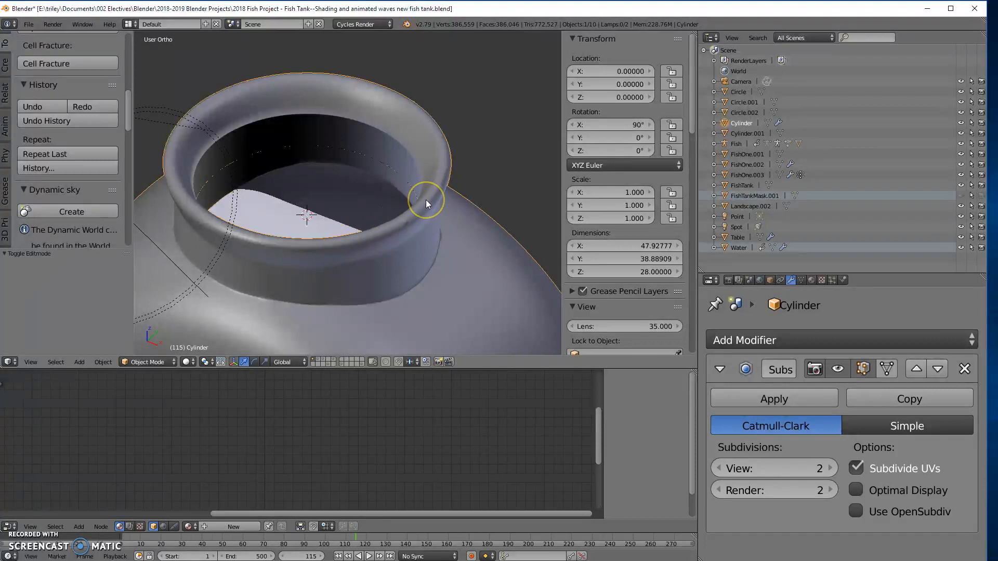
- Enter Edit Mode on the fish tank cylinder and select the surplus vertical edge loops along one side of the neck's inner rim
key("Tab")
middle_click_drag(372, 253, 436, 217)
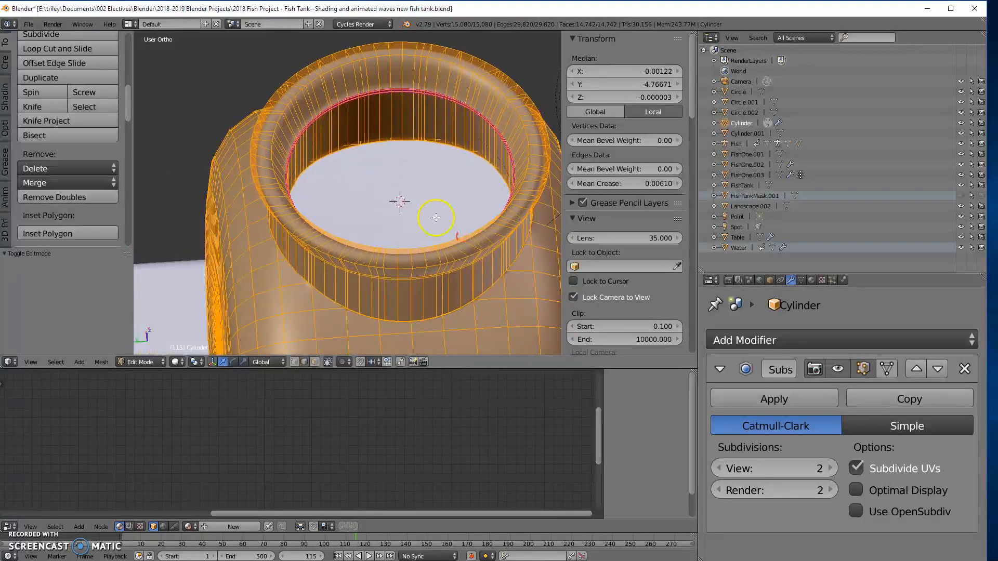
middle_click_drag(397, 175, 414, 123)
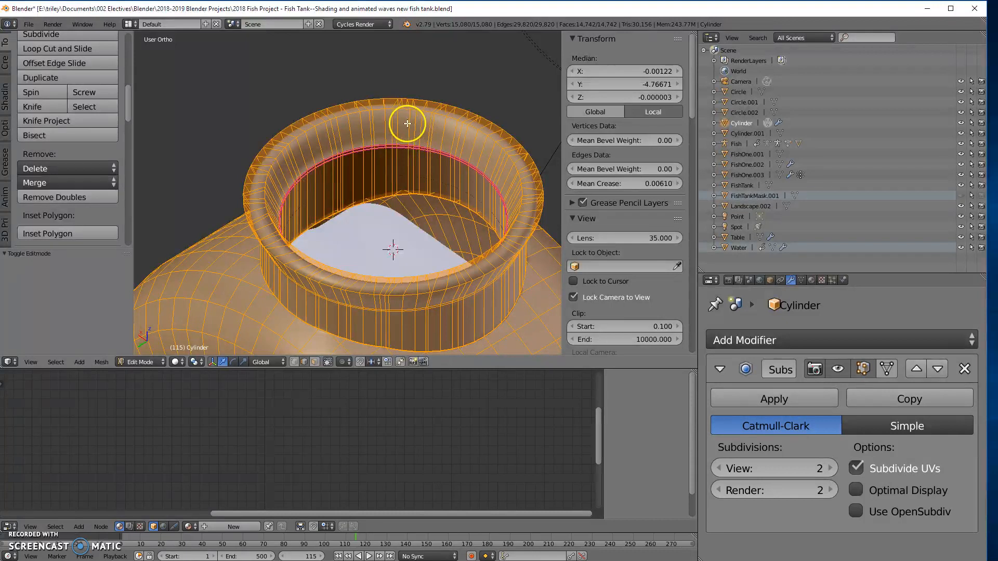
right_click(416, 123)
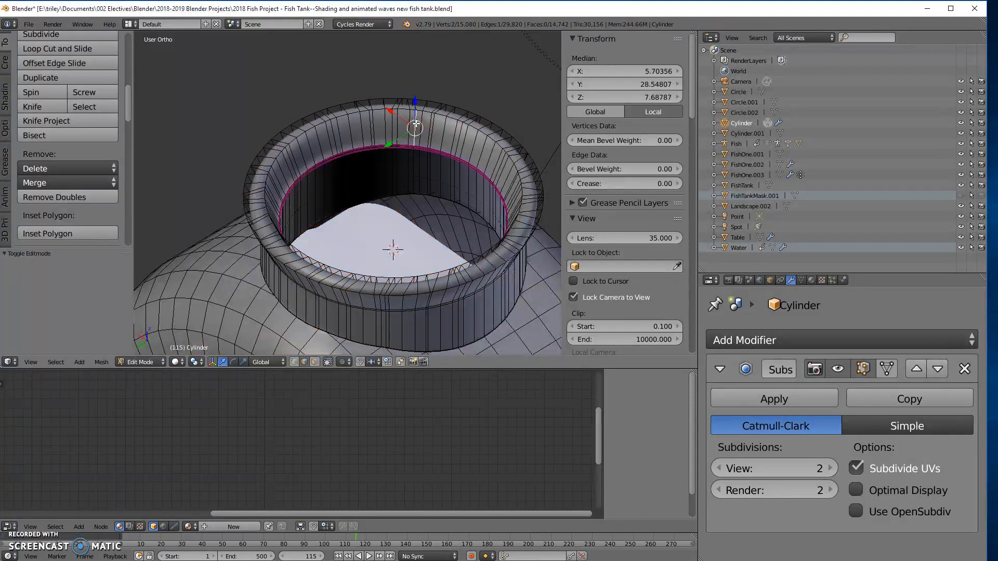
right_click(416, 123, "alt")
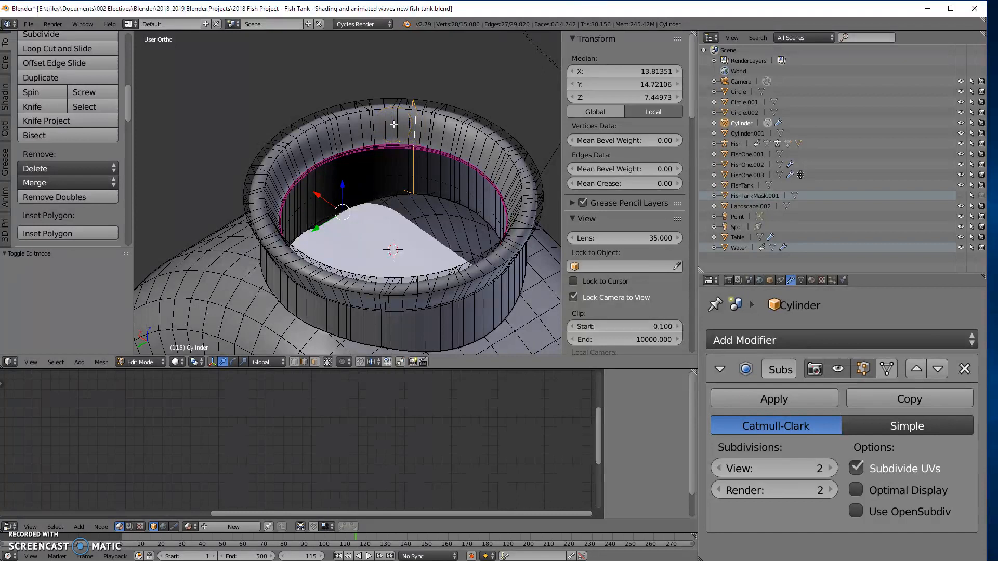
right_click(394, 123, "alt+shift")
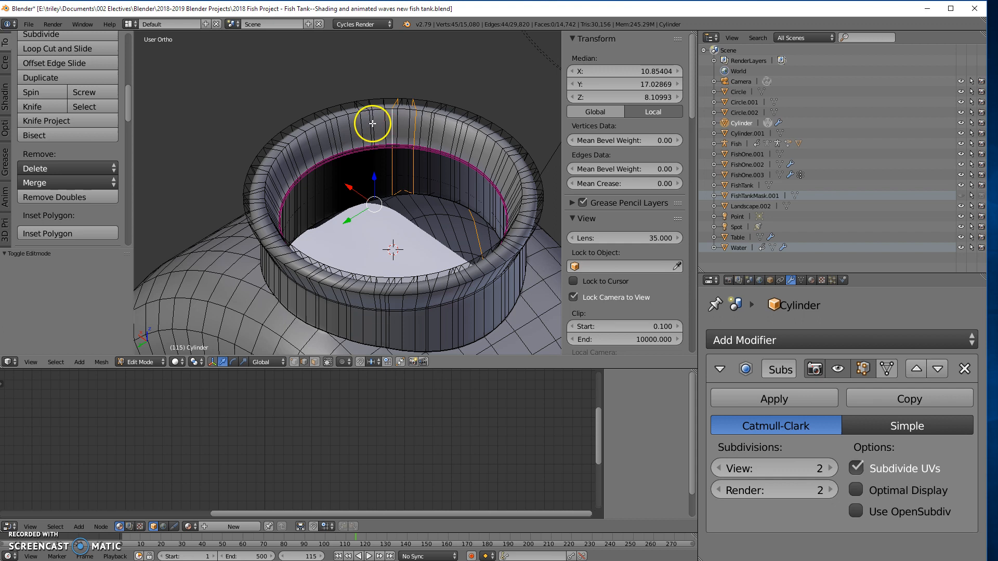
right_click(369, 125, "alt+shift")
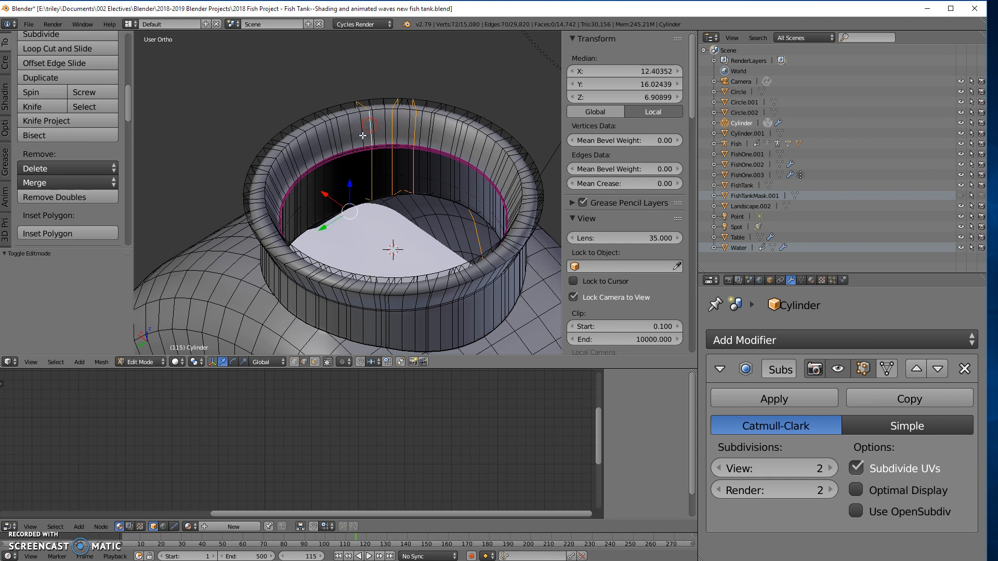
right_click(334, 140, "alt+shift")
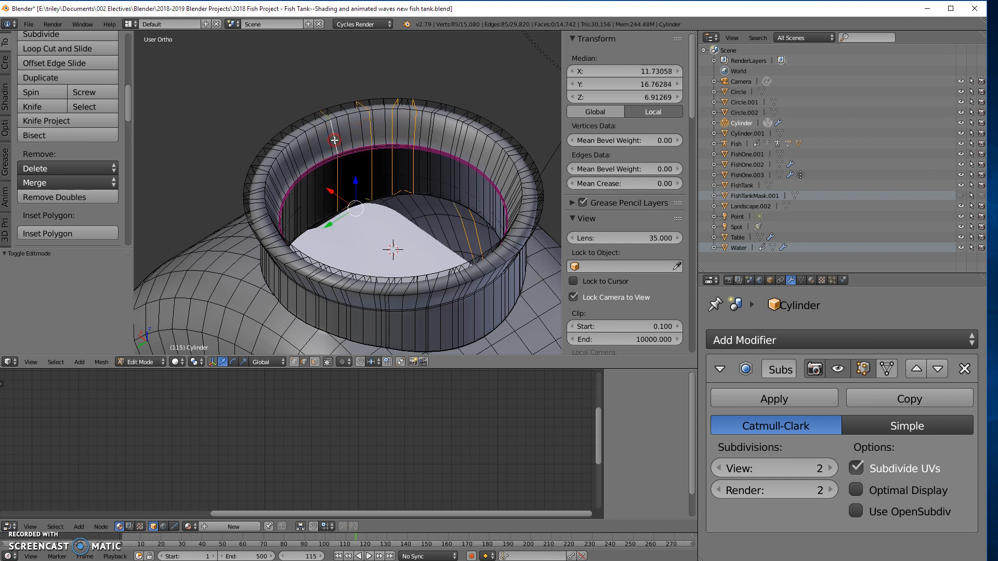
right_click(273, 180, "alt+shift")
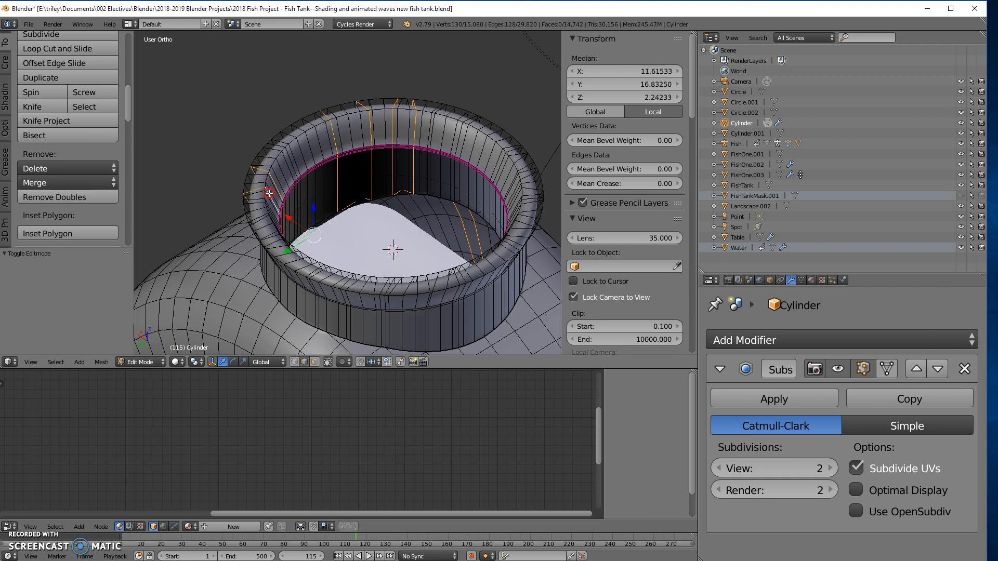
- Extend the selection with the surplus vertical edge loops on the remaining sides of the tank's neck
middle_click_drag(316, 204, 241, 225)
right_click(263, 150, "alt+shift")
right_click(253, 160, "alt+shift")
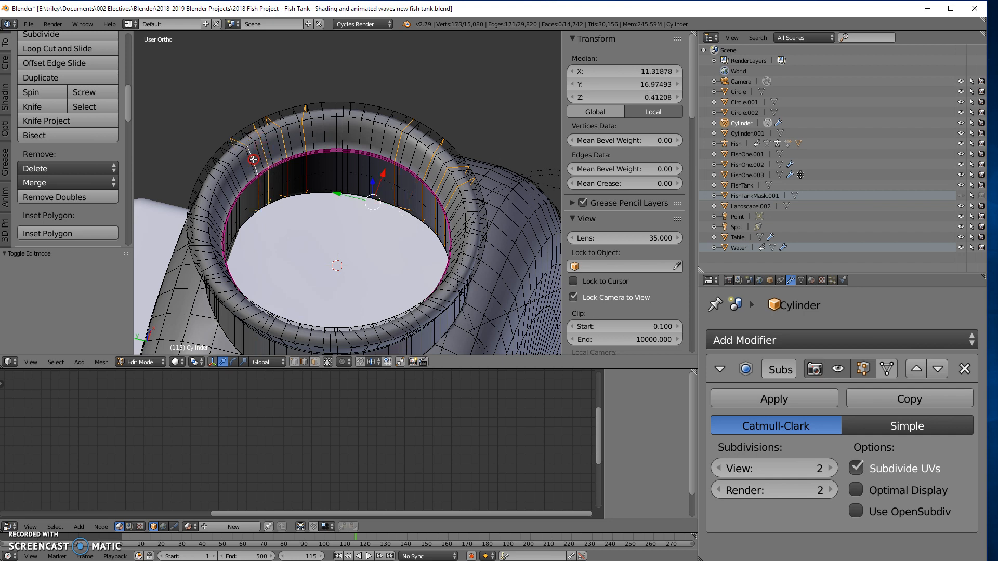
right_click(232, 180, "alt+shift")
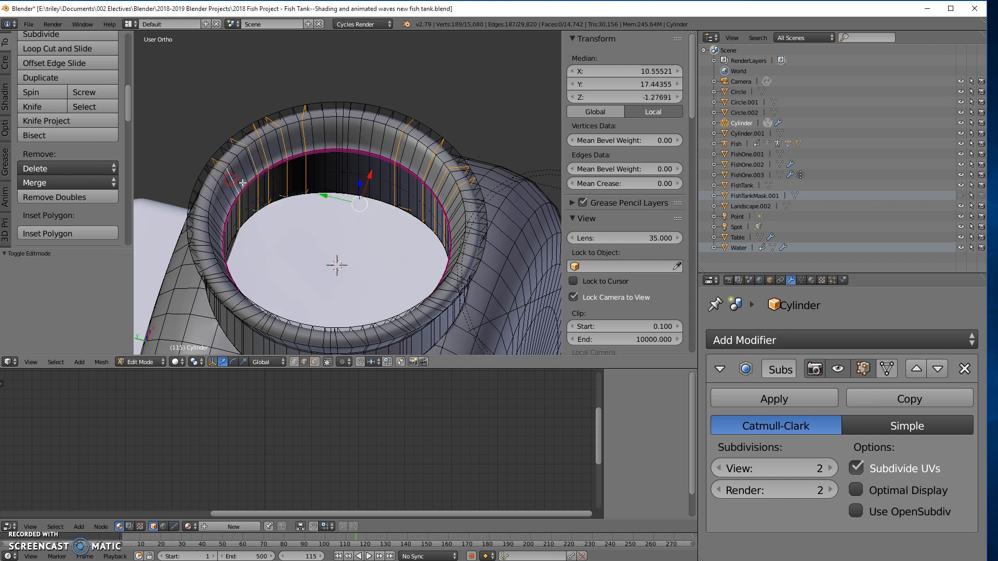
middle_click_drag(312, 227, 313, 177)
right_click(338, 192, "alt+shift")
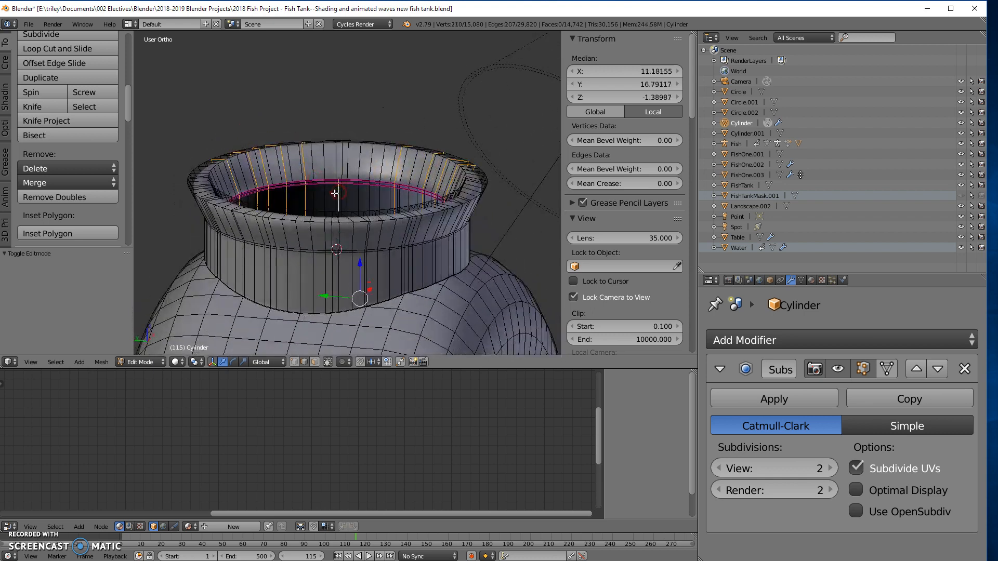
right_click(329, 196, "alt+shift")
middle_click_drag(329, 196, 455, 158)
right_click(434, 112, "alt+shift")
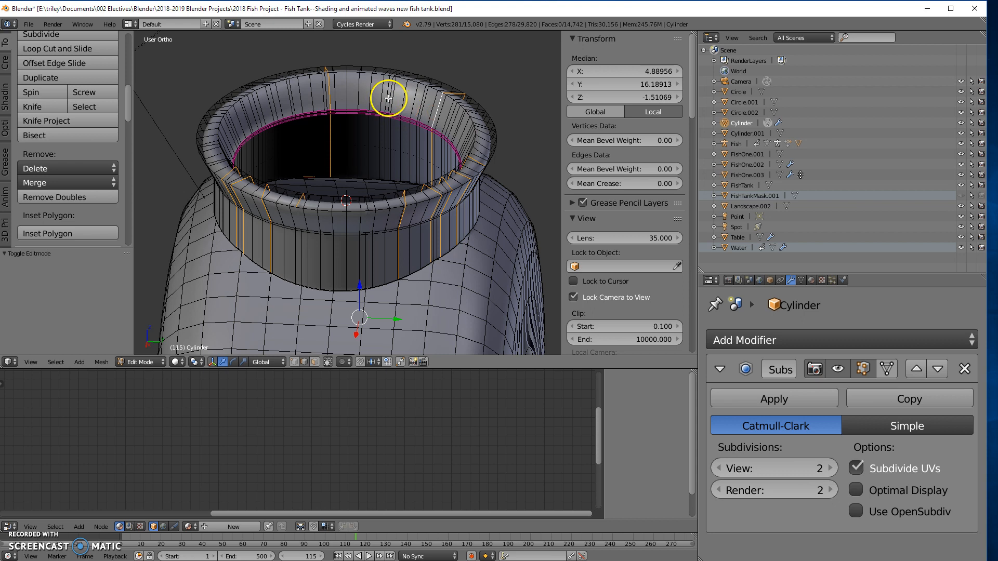
right_click(410, 118, "alt+shift")
middle_click_drag(410, 118, 439, 123)
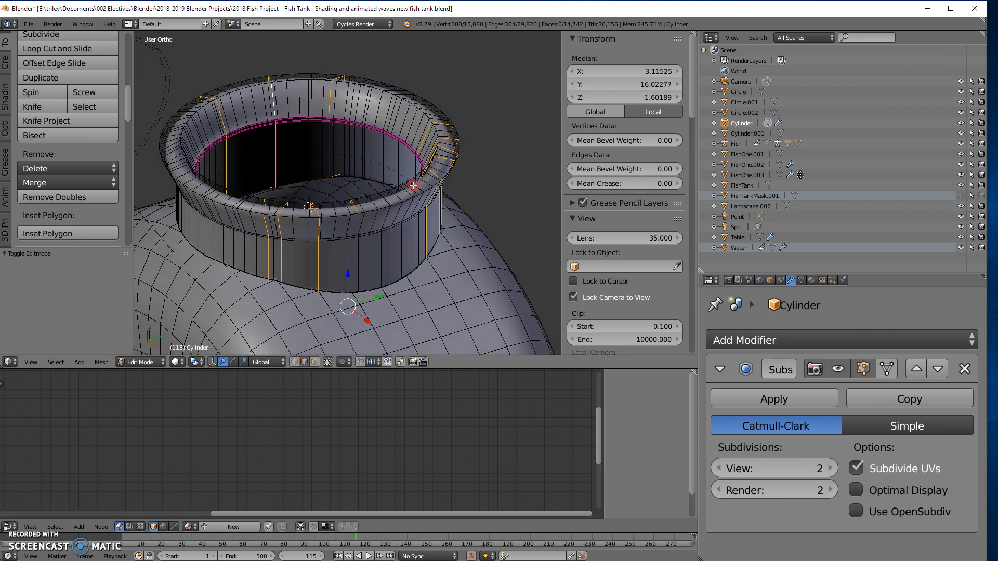
scroll(341, 174, "up", 3)
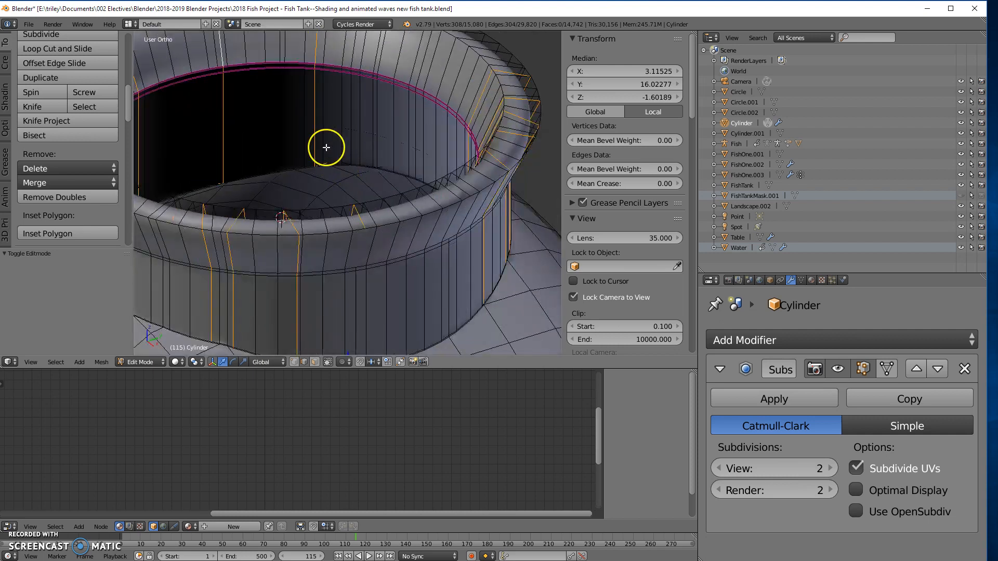
middle_click_drag(331, 156, 523, 235)
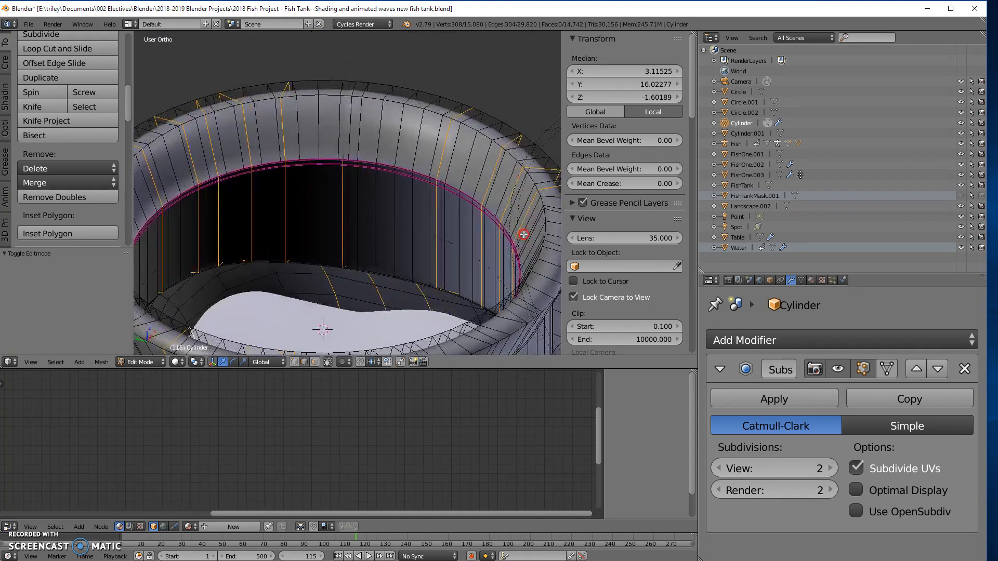
key("ctrl+r")
left_click(348, 126)
right_click(350, 146, "alt+shift")
- Add the remaining crowded vertical loops on the neck's rim to the selection and dissolve all selected edges
middle_click_drag(381, 255, 416, 247)
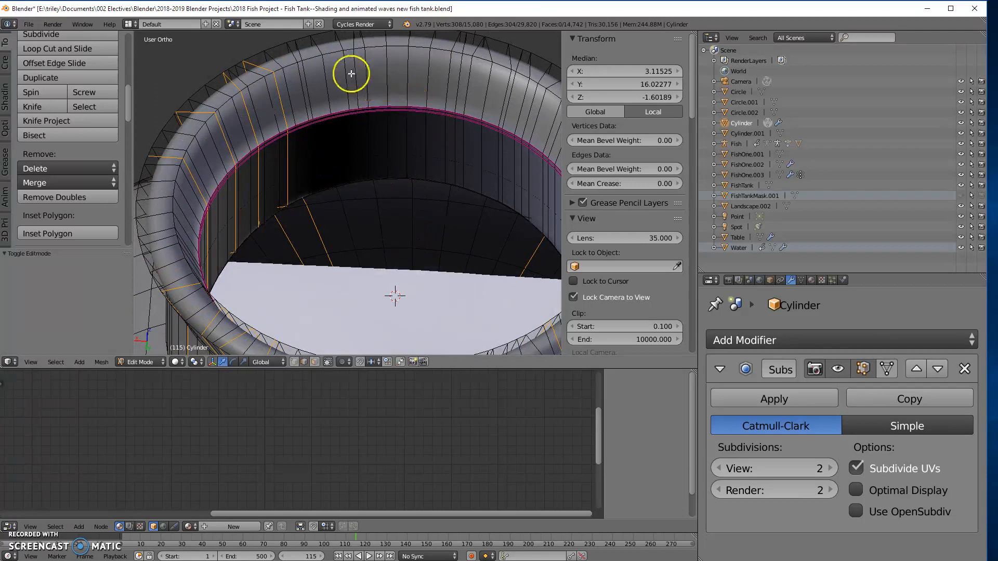
right_click(306, 78, "alt+shift")
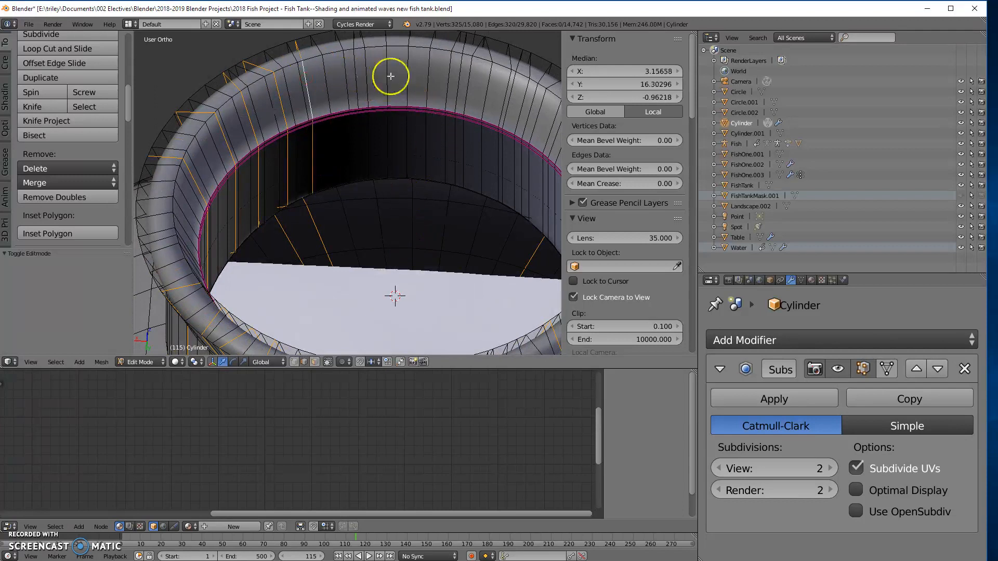
right_click(356, 74, "alt+shift")
middle_click_drag(397, 213, 393, 208)
right_click(363, 78, "alt+shift")
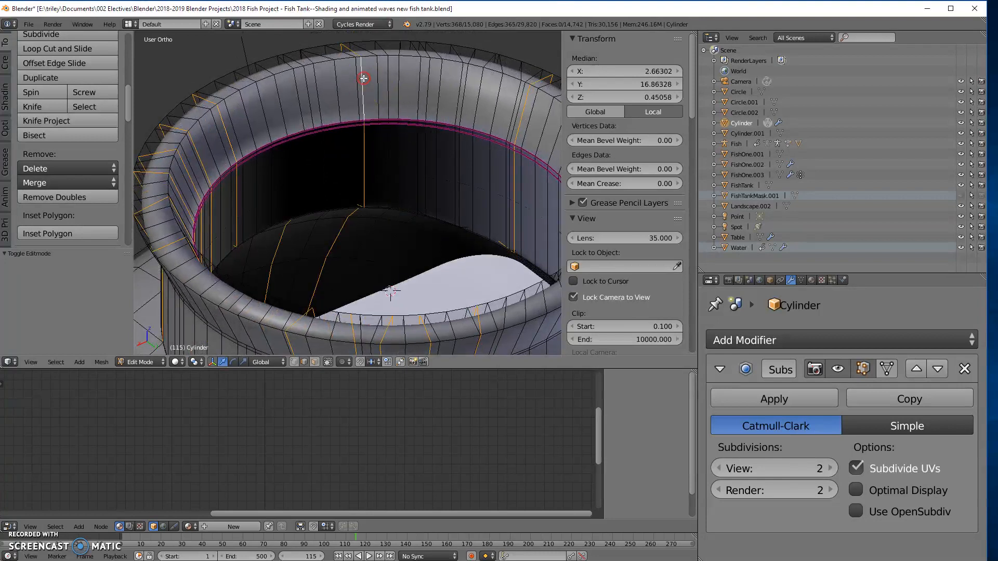
right_click(391, 78, "alt+shift")
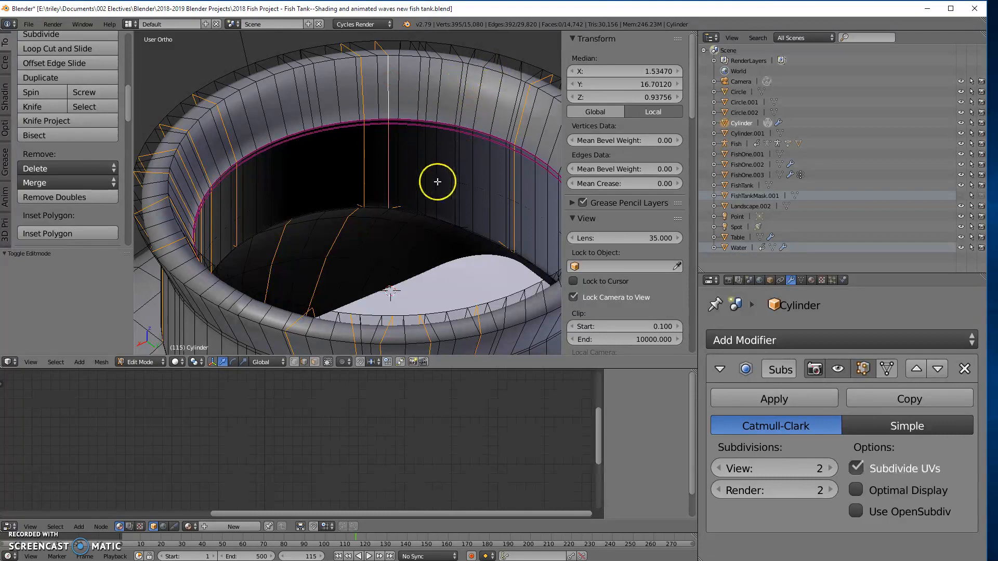
key("z")
scroll(434, 177, "down", 4)
middle_click_drag(427, 245, 467, 236)
key("x")
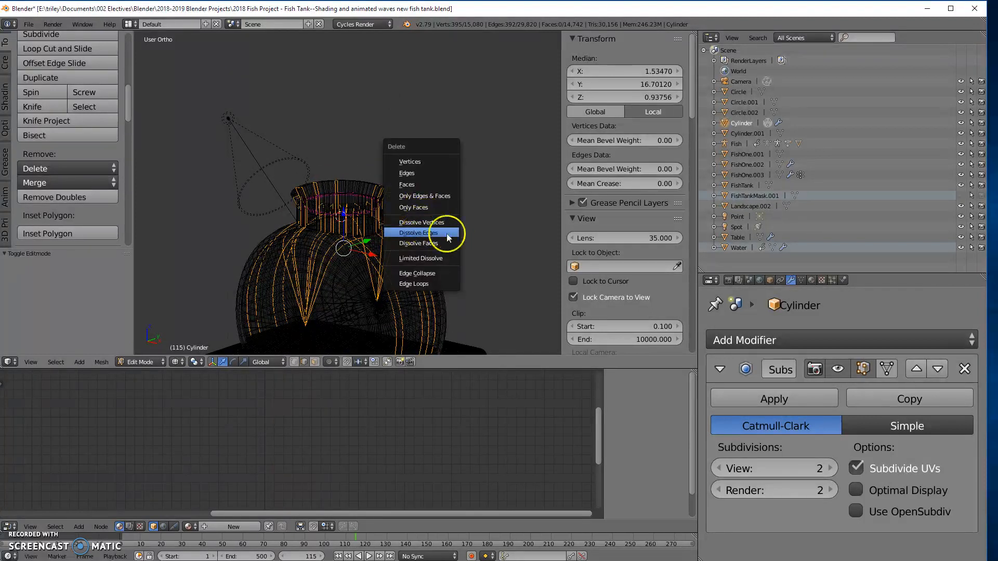
left_click(424, 233)
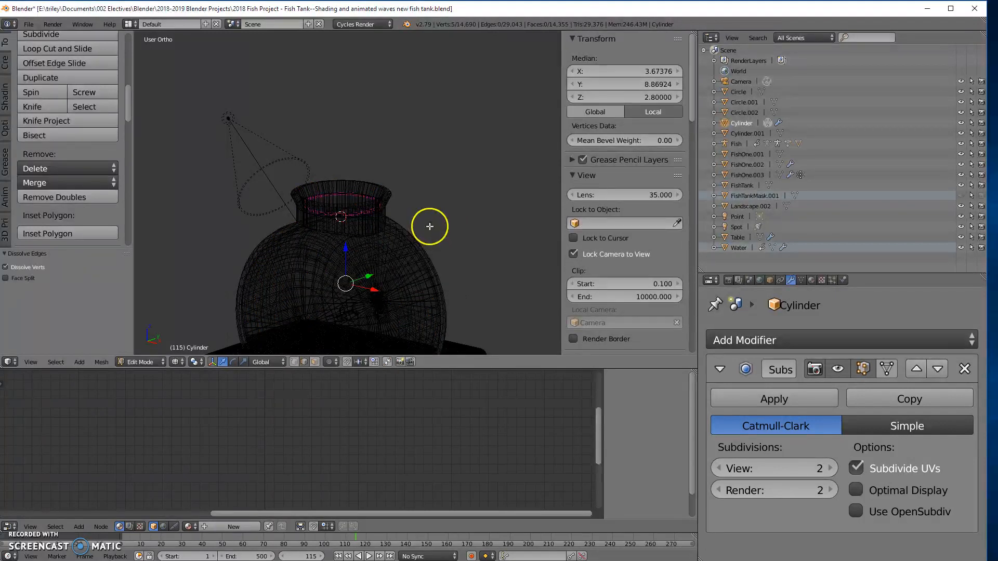
- Return to solid shading in Object Mode and examine the smoothed neck and inner rim closely for shading artifacts
key("z")
middle_click_drag(429, 226, 400, 240)
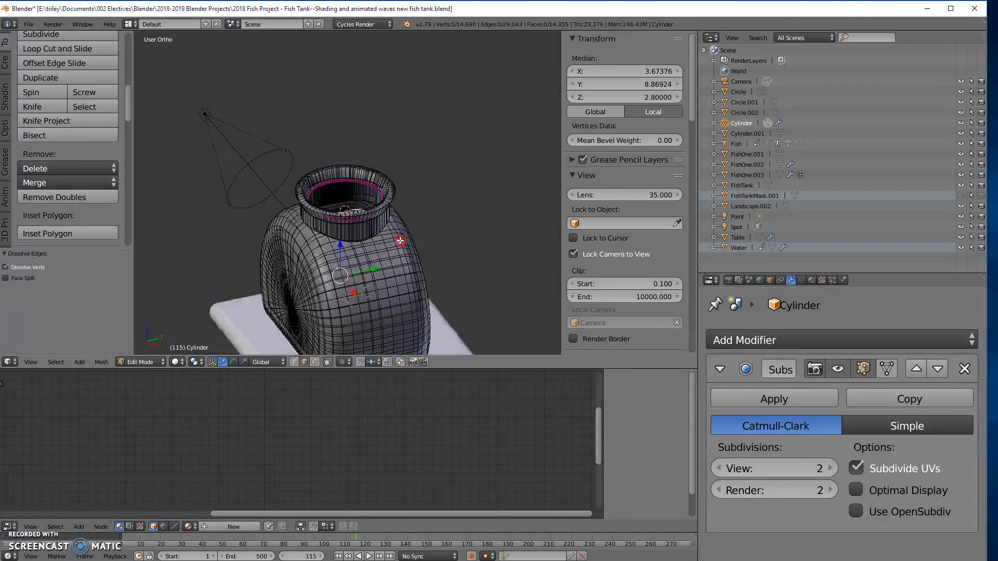
key("Tab")
scroll(391, 192, "up", 6)
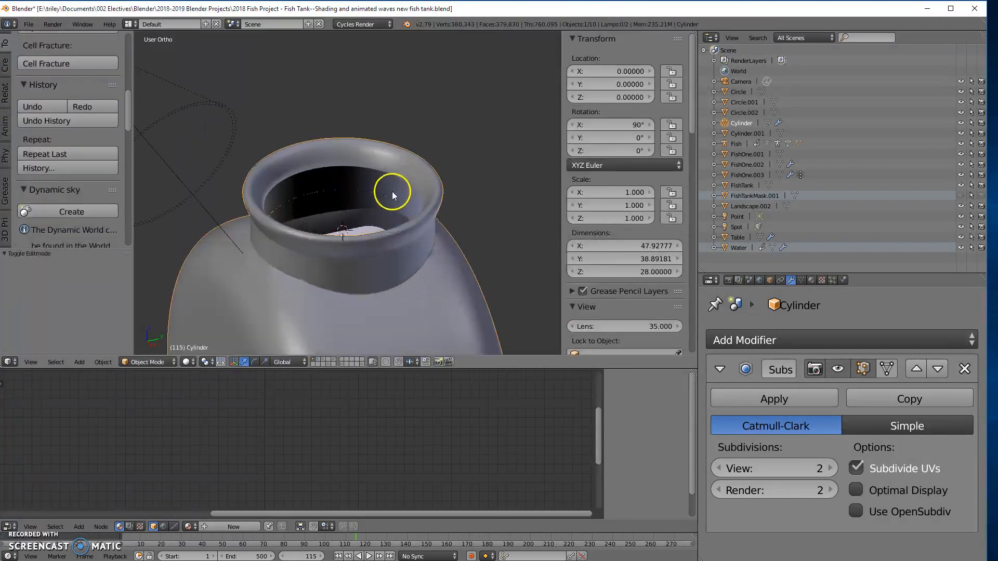
middle_click_drag(364, 205, 435, 183)
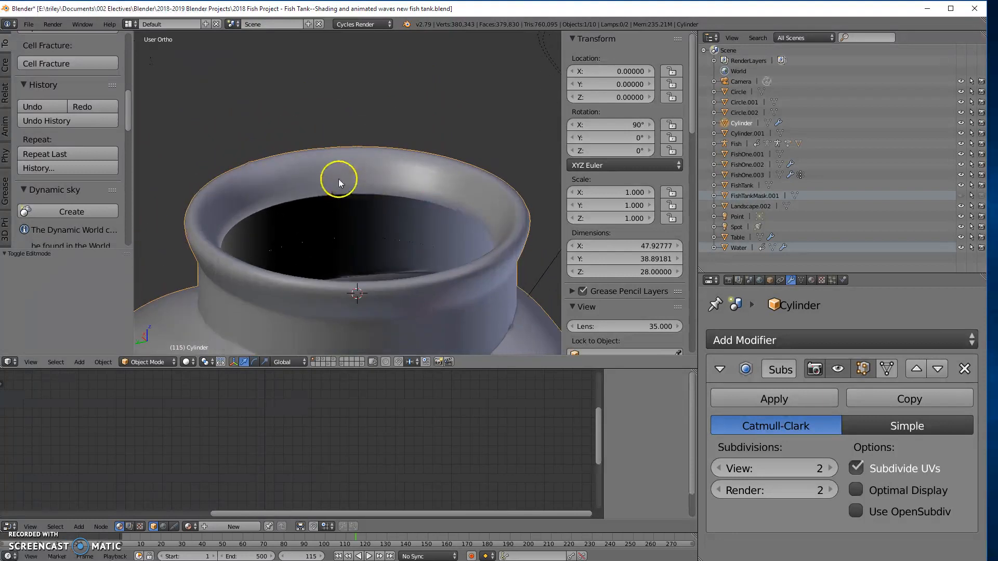
scroll(338, 178, "up", 5)
middle_click_drag(322, 203, 356, 185)
scroll(354, 182, "up", 2)
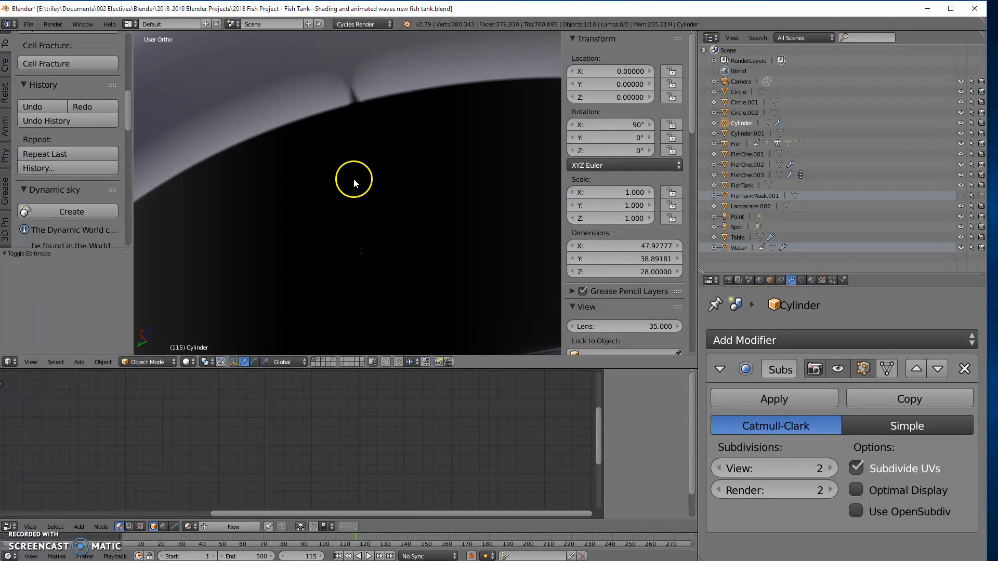
- Dissolve the vertical edge loop on the neck's inner wall beneath the pinched spot on the rim in Edit Mode
scroll(354, 179, "down", 3)
key("Tab")
middle_click_drag(360, 175, 421, 216)
right_click(400, 195)
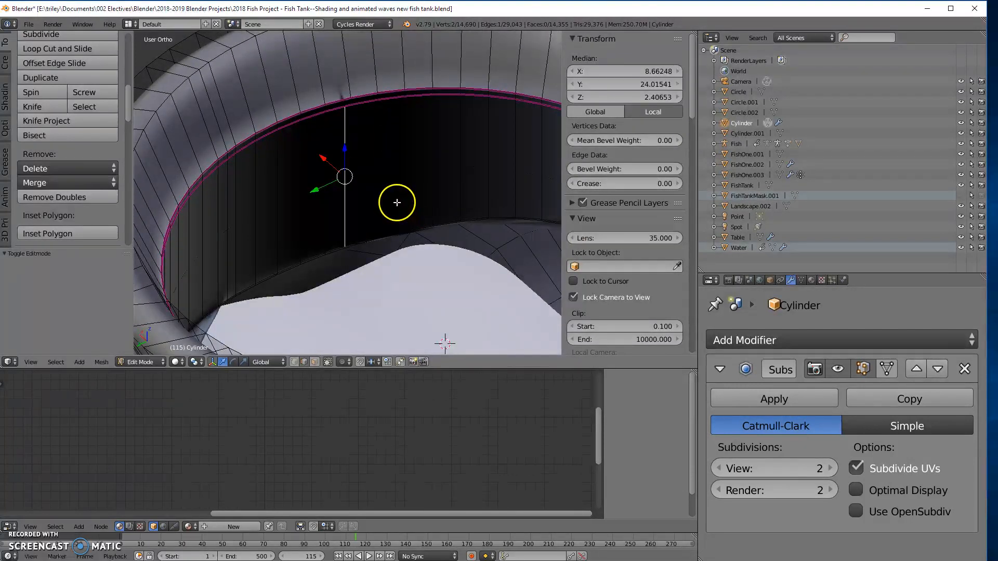
right_click(343, 193, "alt")
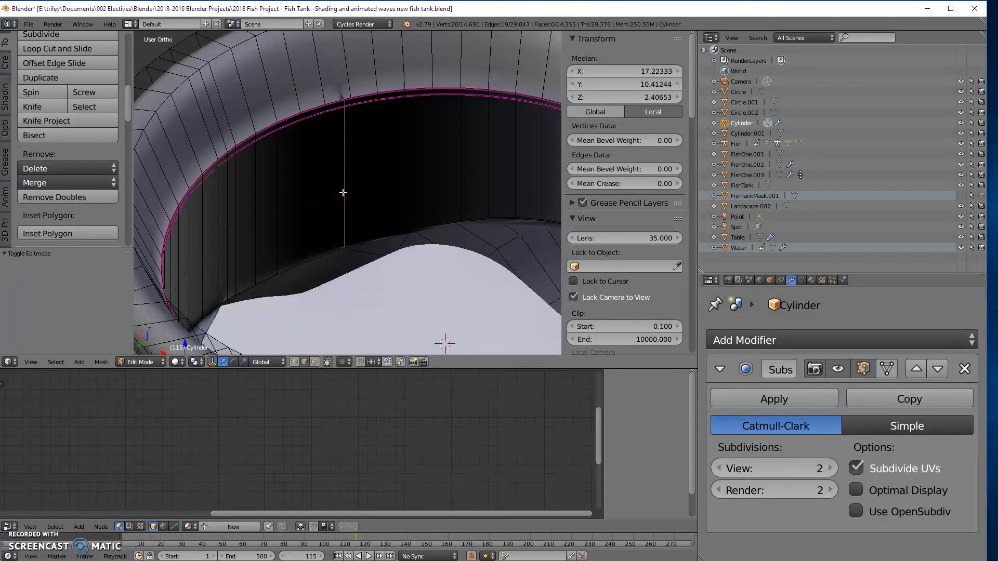
key("x")
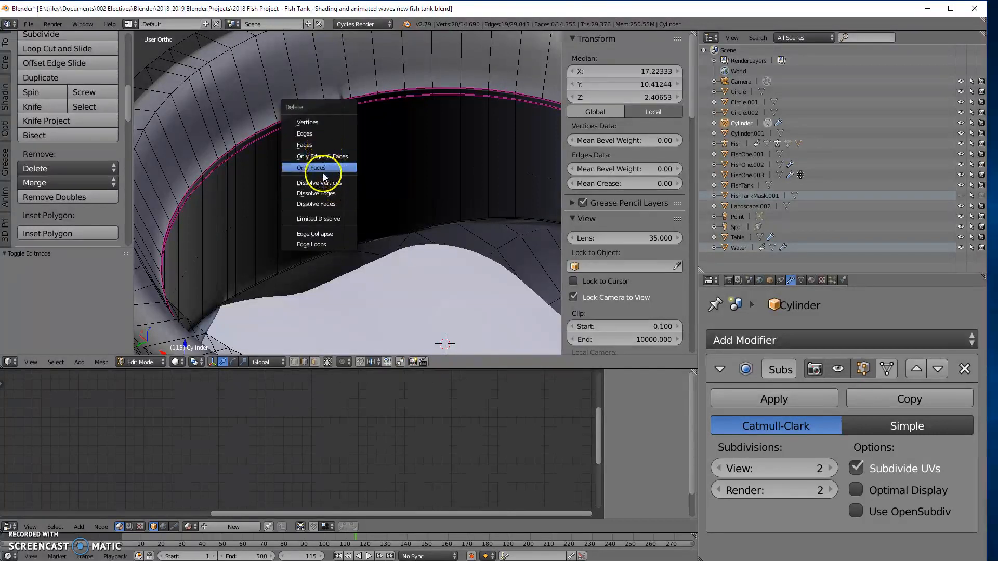
left_click(321, 193)
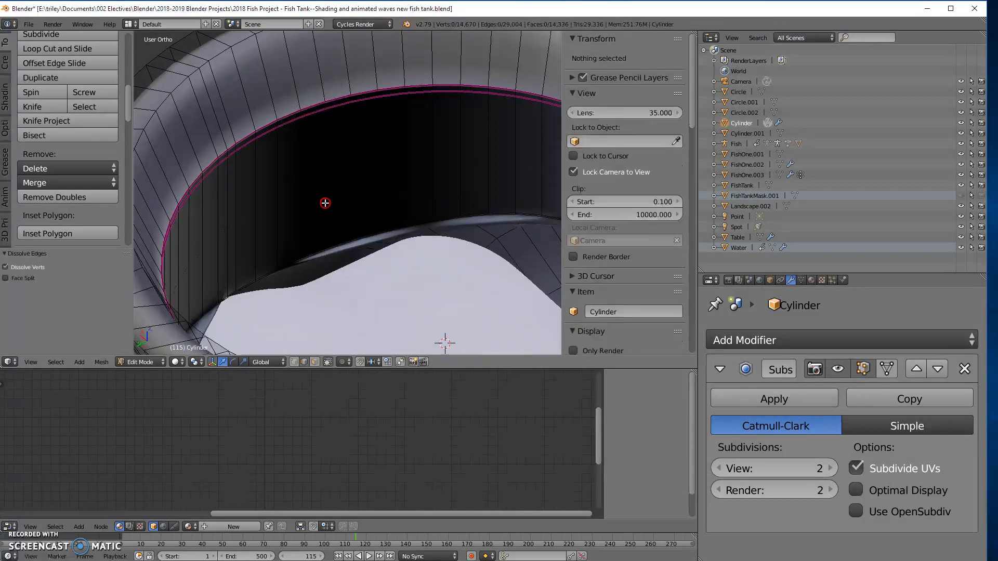
- Add a single horizontal loop cut around the neck's inner wall, slid close to its lower edge
middle_click_drag(325, 203, 230, 252)
scroll(414, 239, "down", 6)
scroll(303, 192, "up", 5)
middle_click_drag(307, 193, 284, 239)
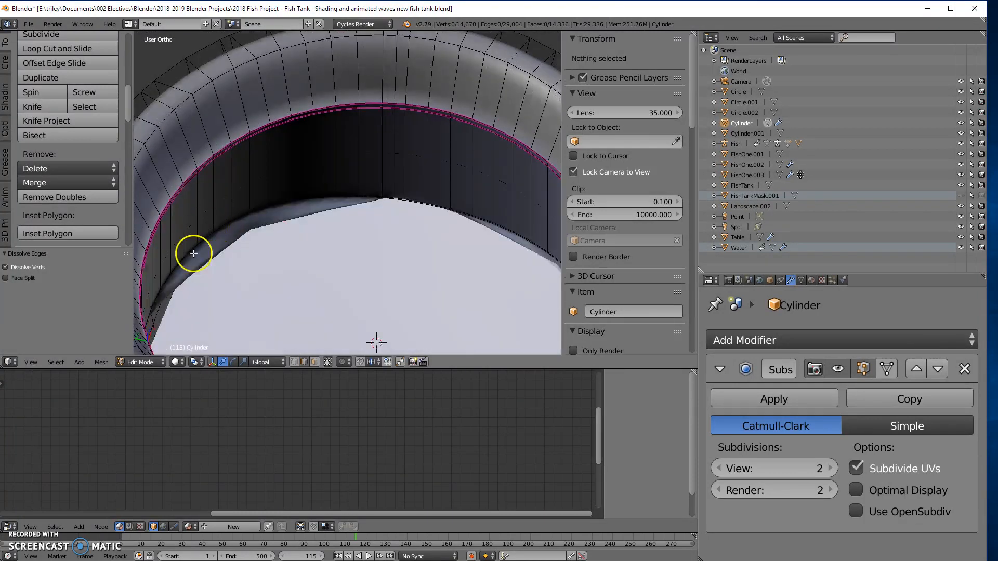
middle_click_drag(325, 227, 229, 296)
middle_click_drag(305, 250, 277, 198)
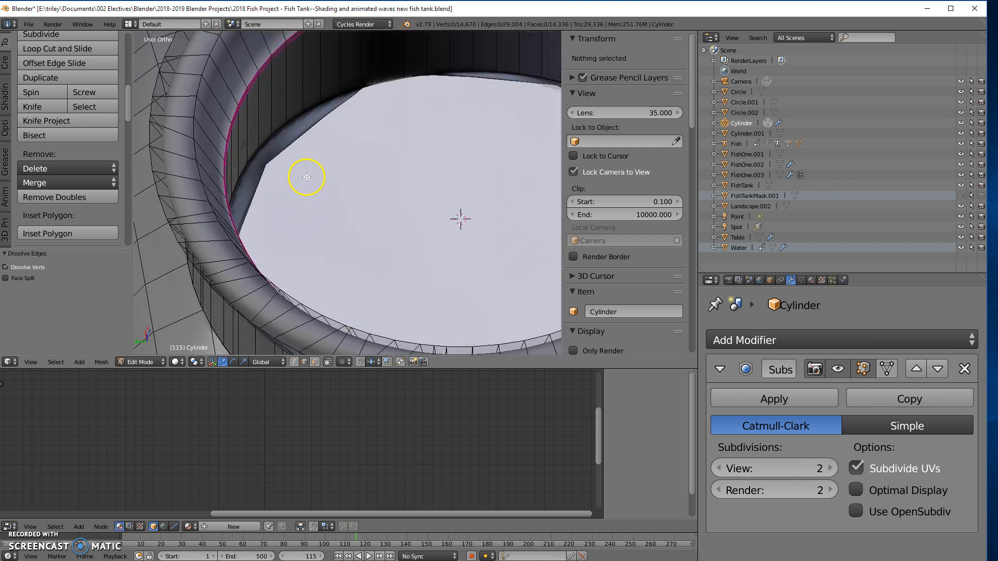
key("ctrl+r")
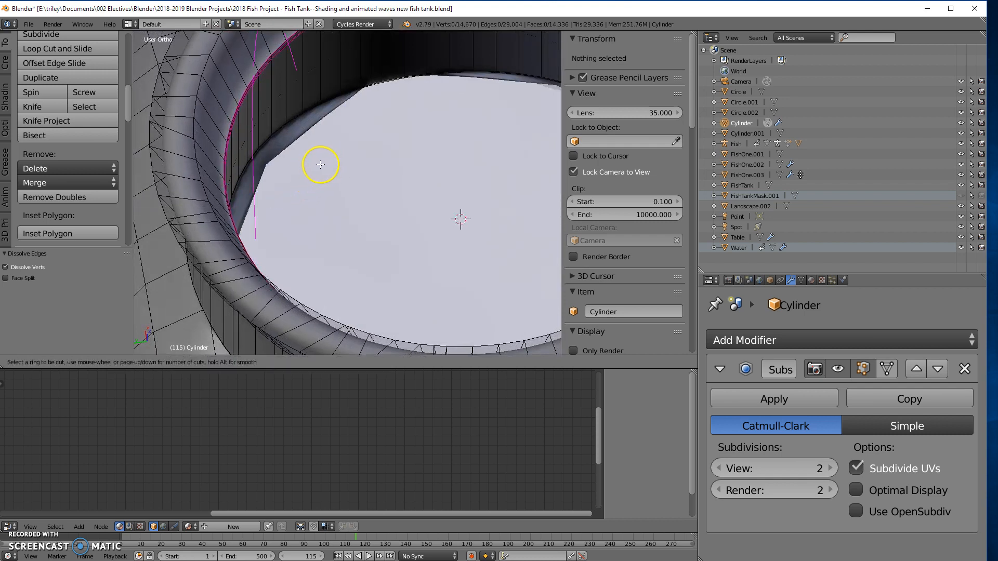
left_click(307, 79)
left_click_drag(310, 90, 323, 112)
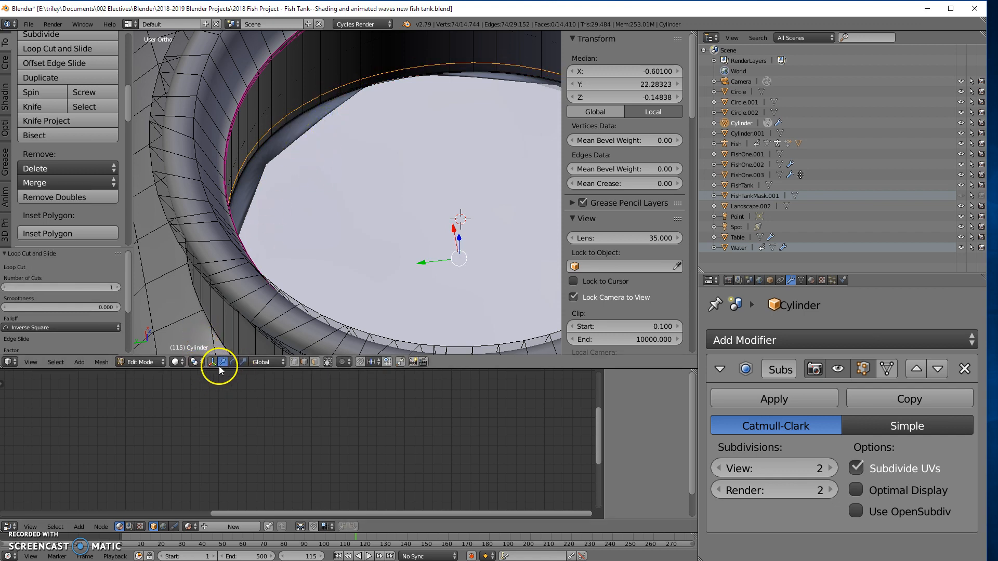
- Switch to face selection and pick faces beneath the neck's inner edge to examine how the neck joins the tank body
left_click(314, 363)
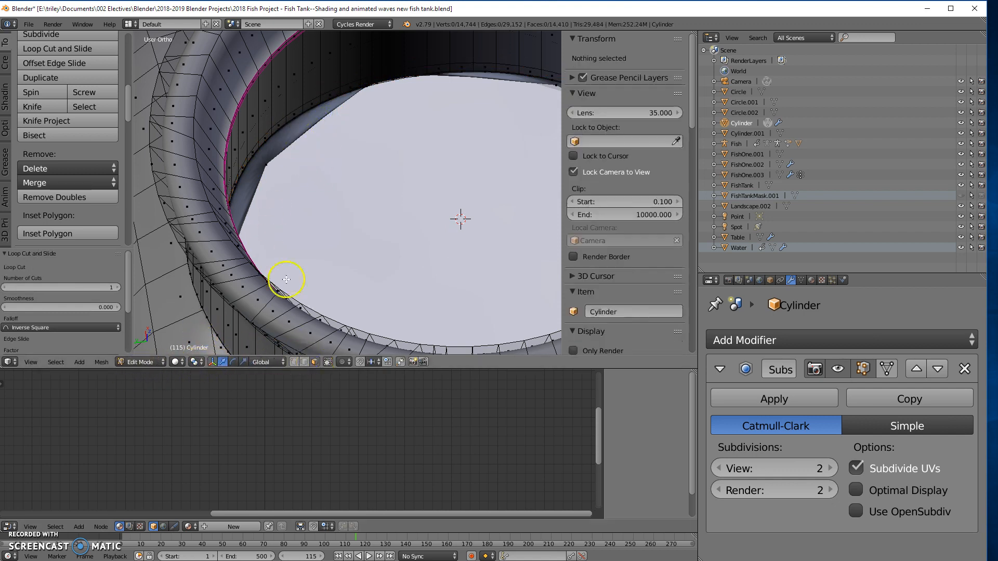
right_click(267, 166)
left_click(262, 162)
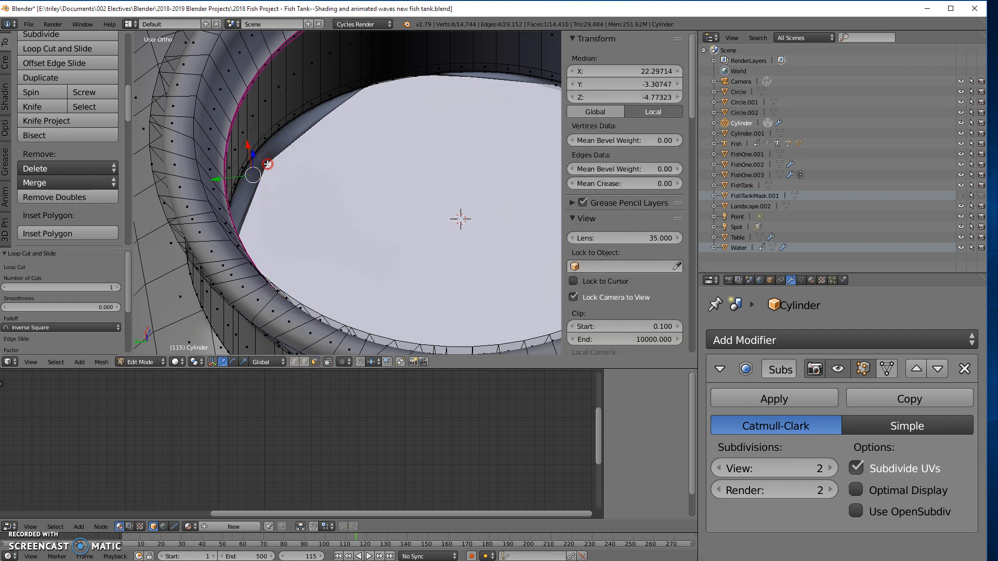
mouse_move(332, 189)
middle_mouse_down()
mouse_move(306, 165)
mouse_move(315, 182)
middle_mouse_up()
right_click(309, 180)
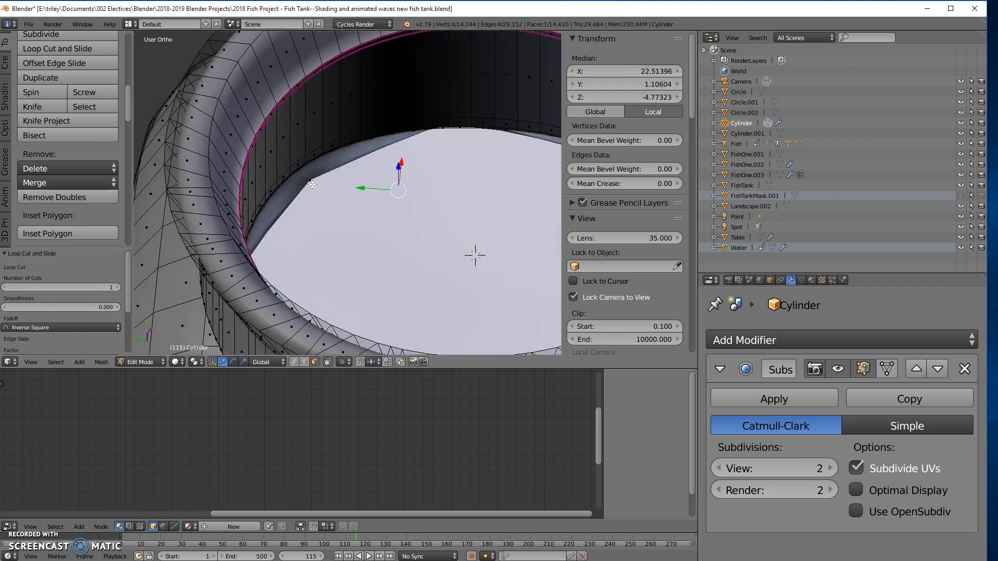
key("a")
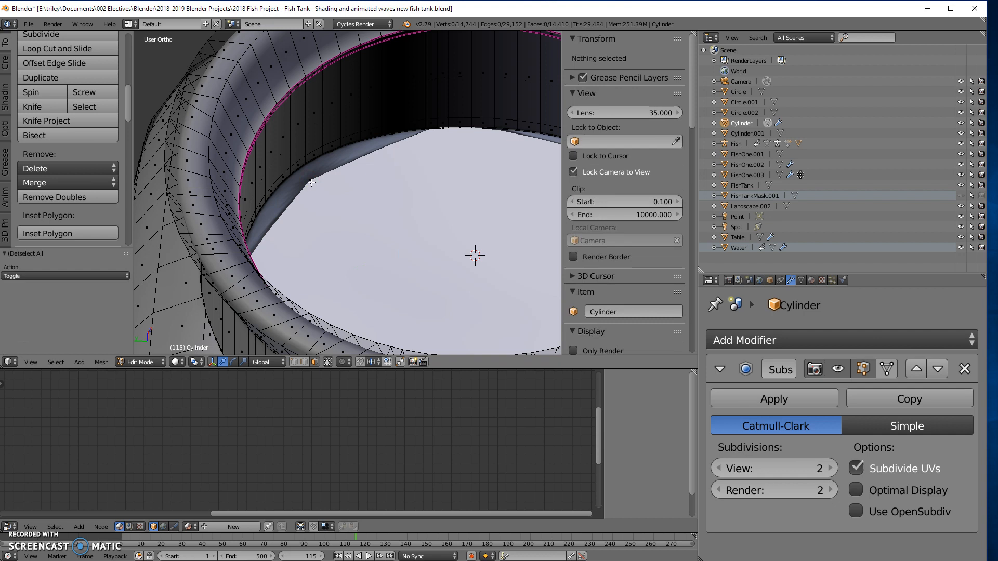
key("b")
right_click(307, 176)
mouse_move(318, 206)
middle_mouse_down()
mouse_move(334, 203)
mouse_move(303, 178)
mouse_move(308, 196)
middle_mouse_up()
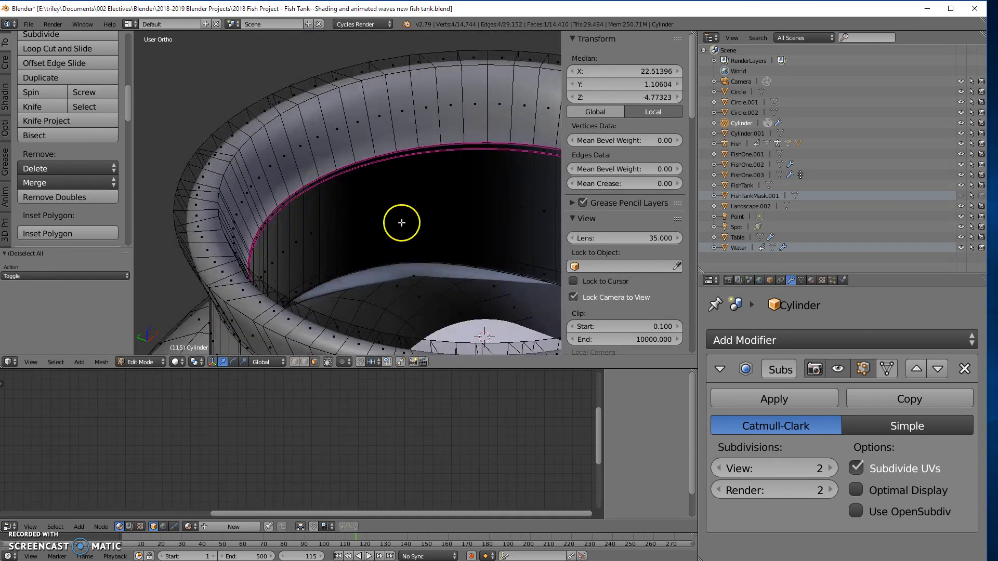
scroll(401, 223, "up", 3)
middle_click_drag(420, 276, 356, 133, "shift")
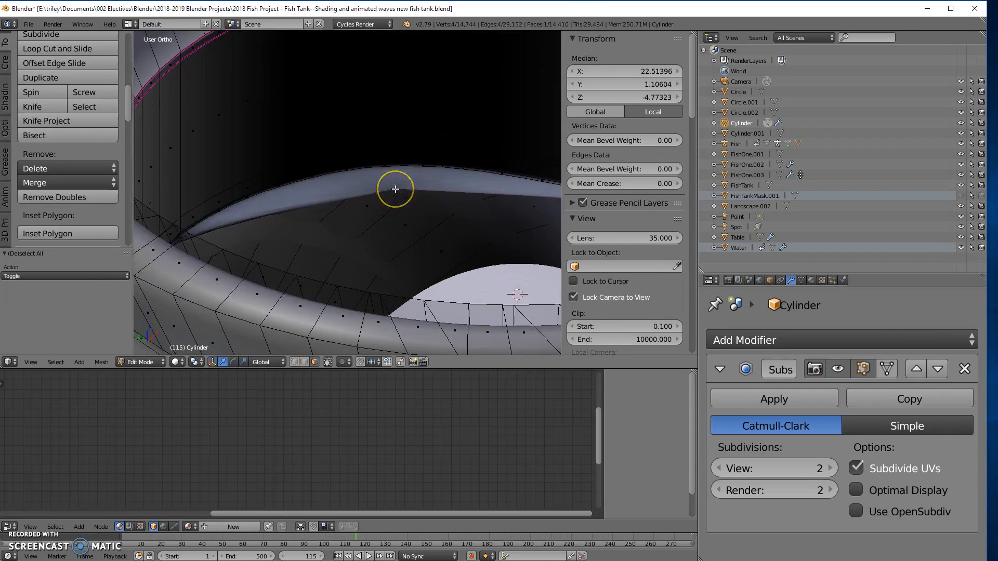
- Select the large irregular face beneath the neck's inner wall in wireframe display and examine its outline from several angles
key("a")
key("z")
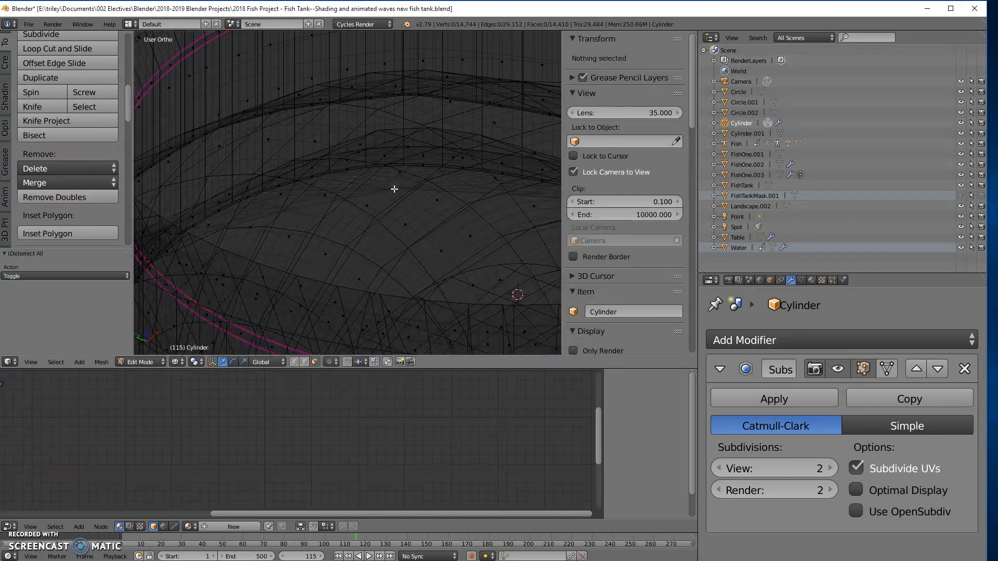
right_click(397, 188)
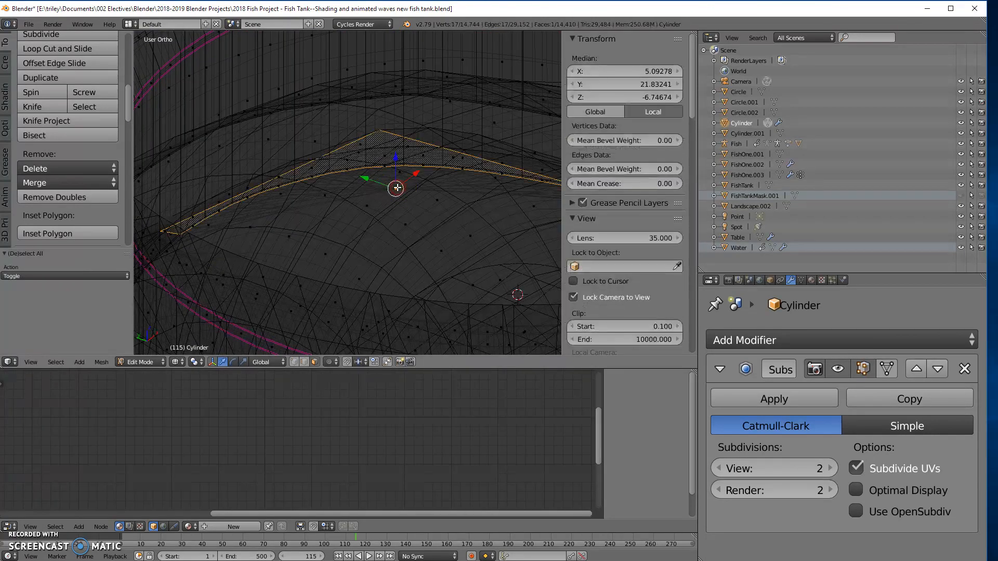
mouse_move(404, 199)
middle_mouse_down()
mouse_move(397, 208)
mouse_move(374, 190)
mouse_move(366, 216)
mouse_move(330, 199)
mouse_move(410, 216)
middle_mouse_up()
mouse_move(309, 196)
middle_mouse_down()
mouse_move(350, 167)
mouse_move(403, 185)
mouse_move(342, 203)
mouse_move(261, 147)
mouse_move(232, 150)
mouse_move(203, 212)
mouse_move(317, 199)
middle_mouse_up()
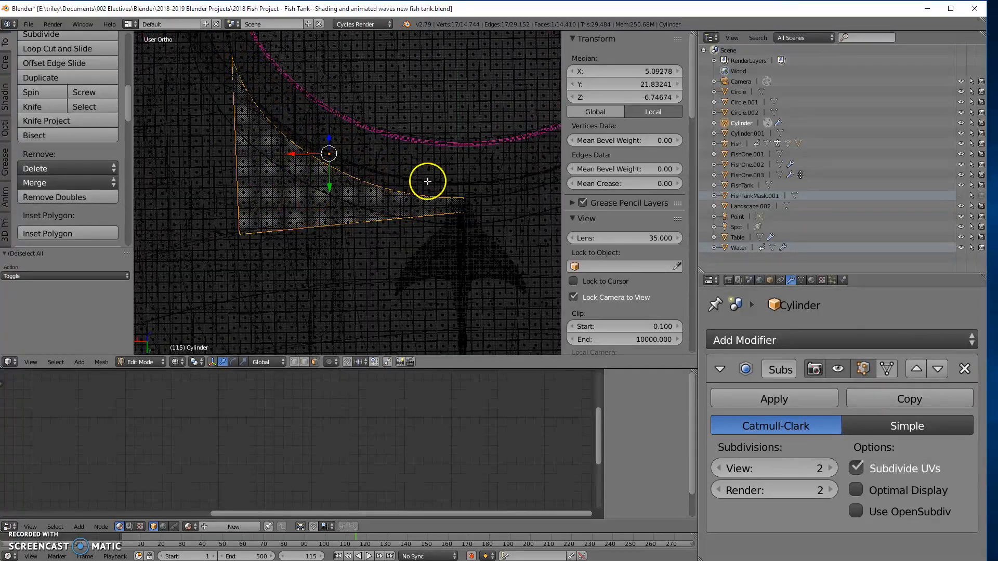
middle_click_drag(432, 207, 378, 218)
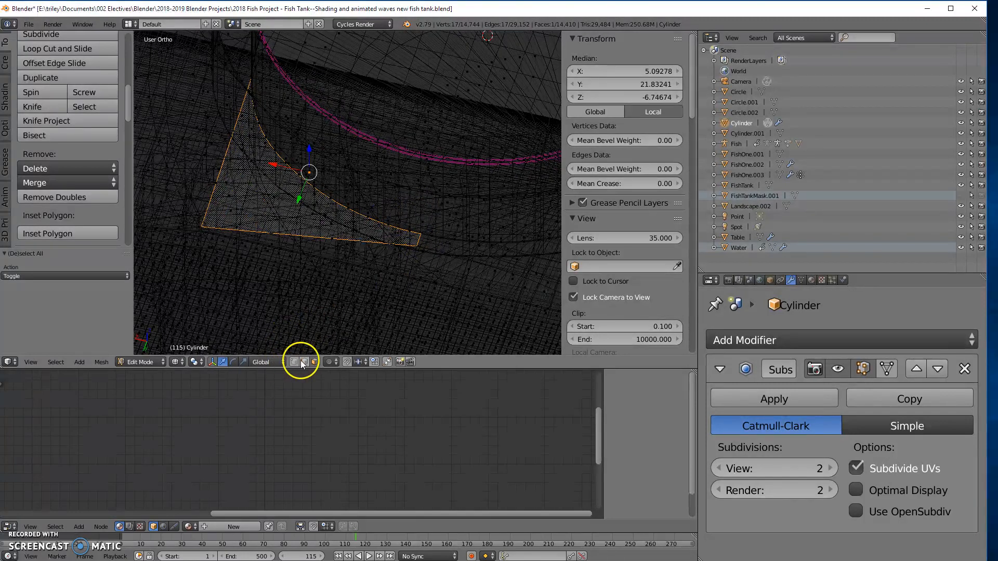
mouse_move(364, 203)
middle_mouse_down()
mouse_move(256, 205)
mouse_move(363, 214)
middle_mouse_up()
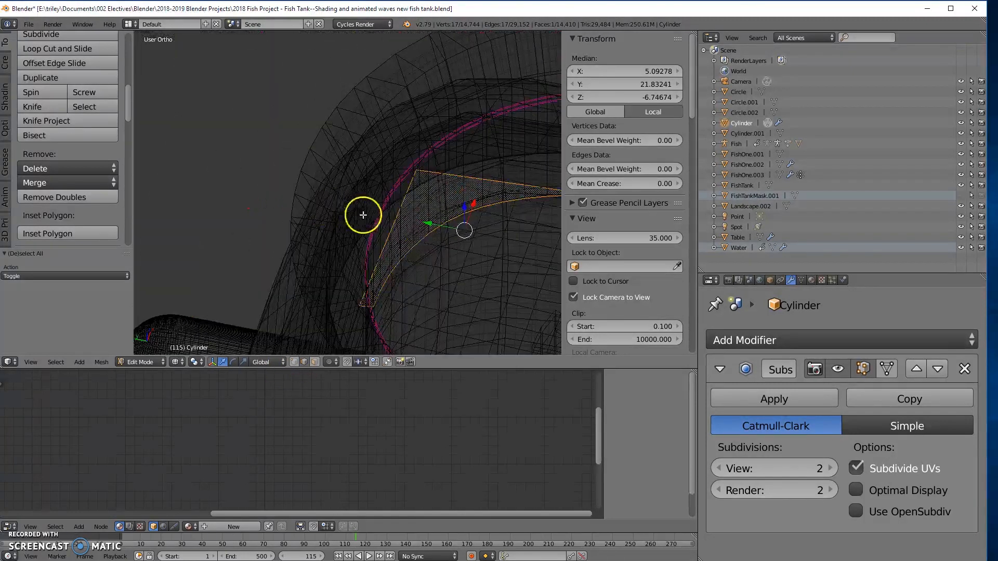
- Select the edge loop at the bottom of the neck's inner wall and set its mean crease to 1.00
right_click(410, 248, "alt")
scroll(416, 253, "down", 4)
middle_click_drag(414, 255, 445, 267)
key("z")
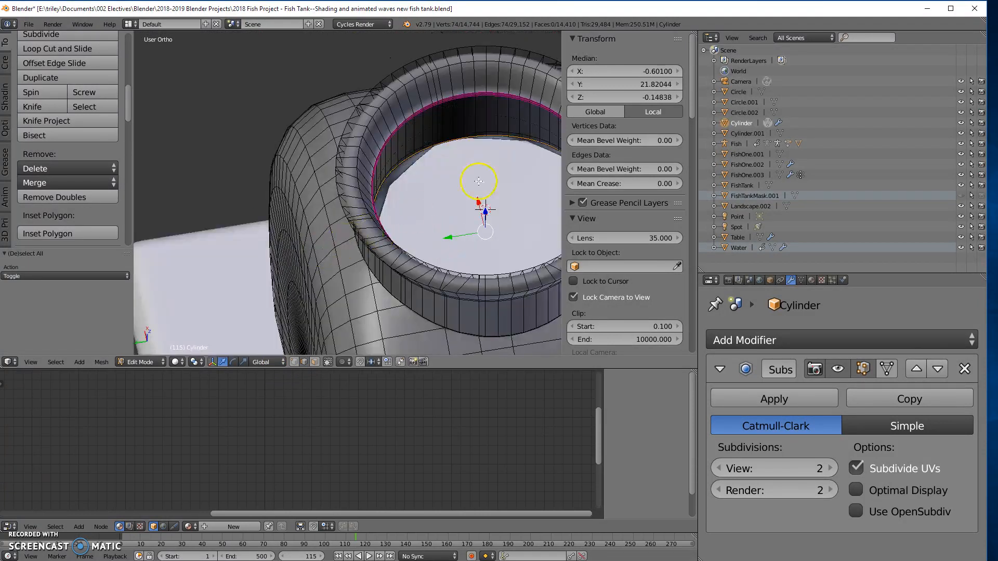
left_click_drag(589, 186, 598, 182)
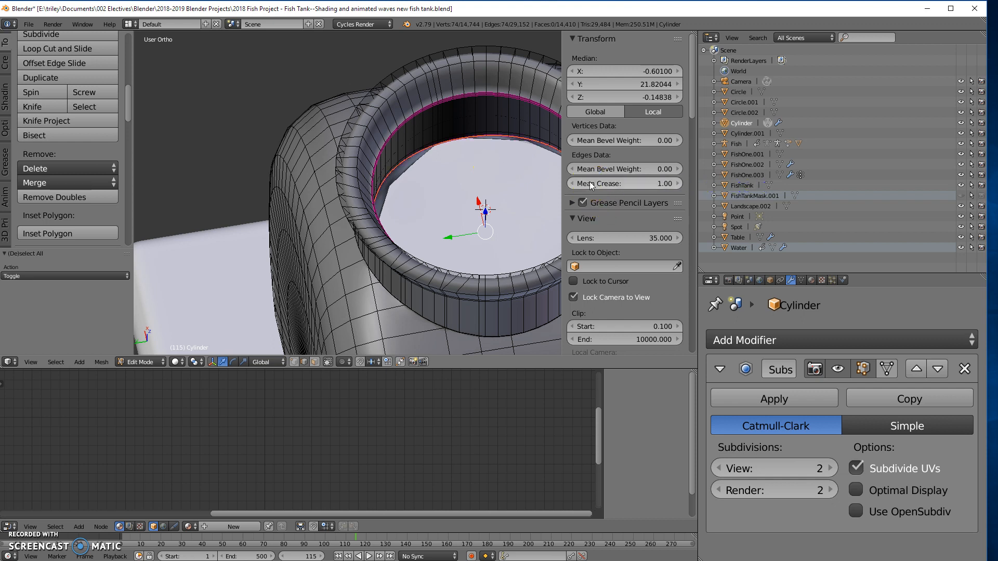
- Select the edge loop around the outer base of the neck and set its mean crease to 1.00
middle_click_drag(385, 197, 257, 225)
scroll(372, 173, "up", 5)
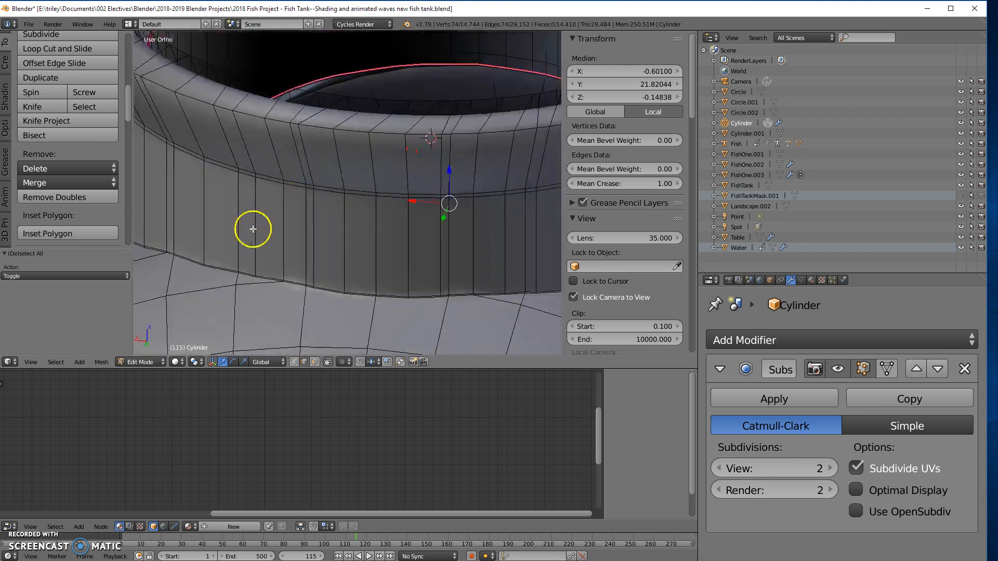
right_click(228, 271, "alt")
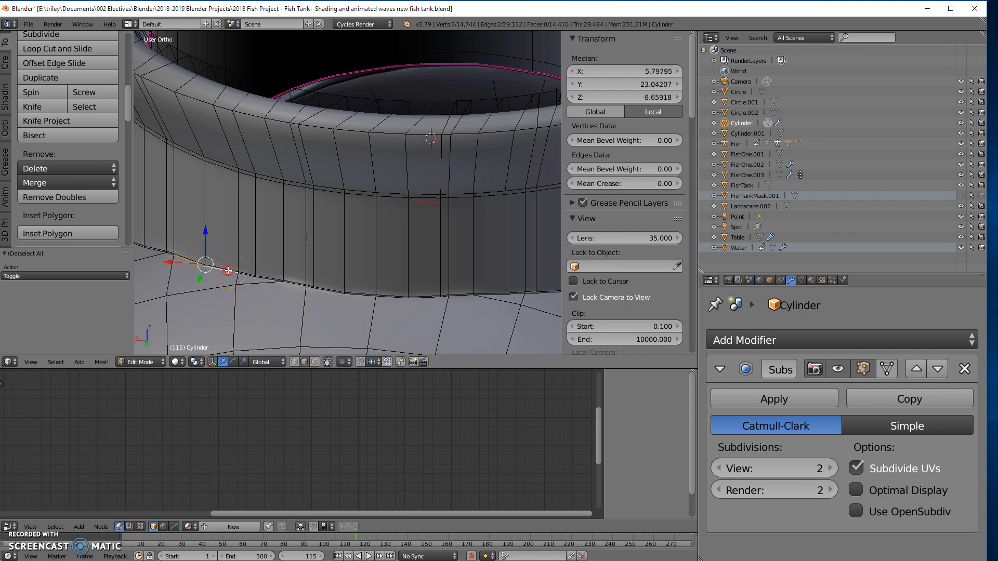
right_click(231, 267, "alt")
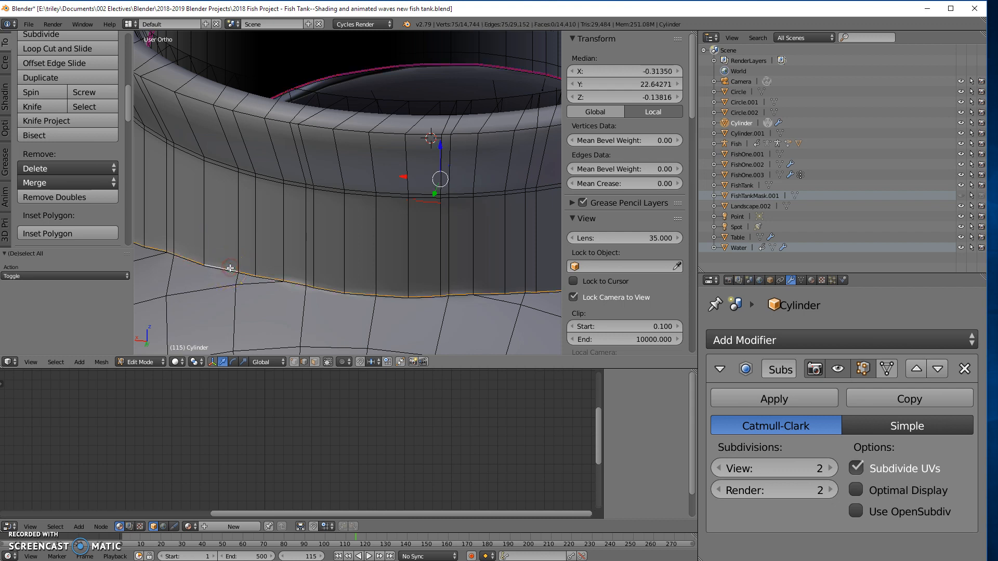
left_click_drag(590, 183, 660, 187)
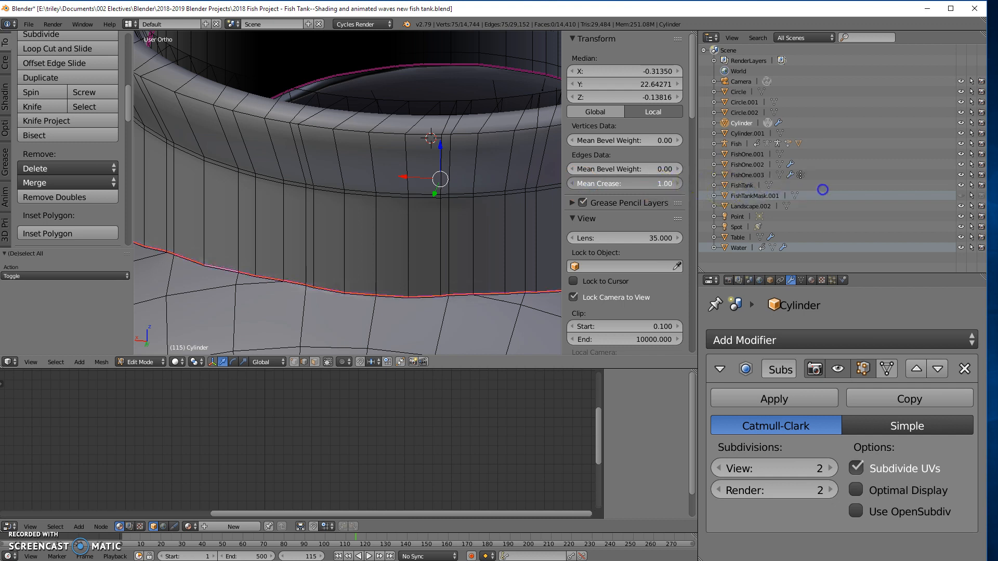
- Select the large irregular face at the base of the neck's inner wall using wireframe display and face selection
scroll(278, 252, "down", 3)
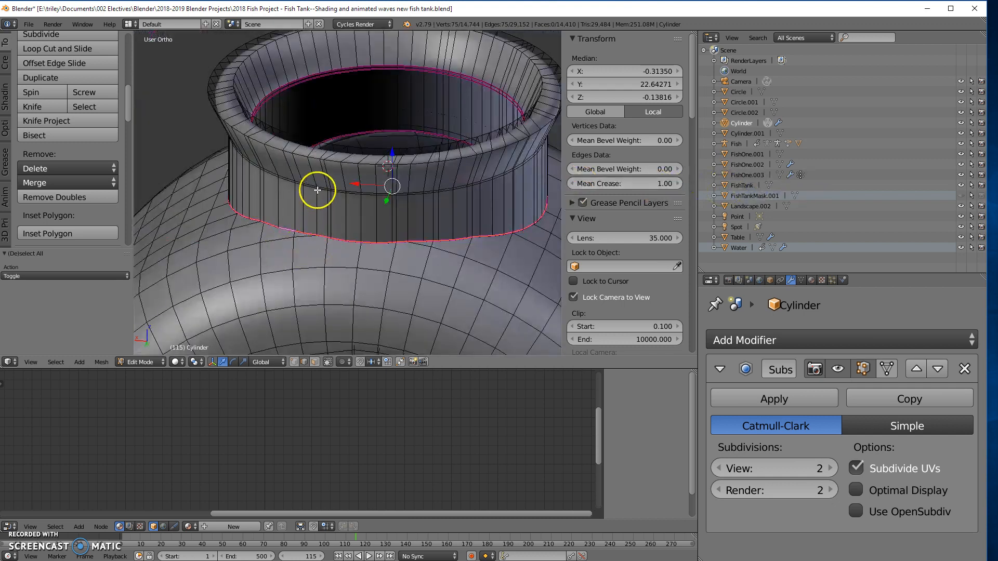
middle_click_drag(341, 183, 313, 227)
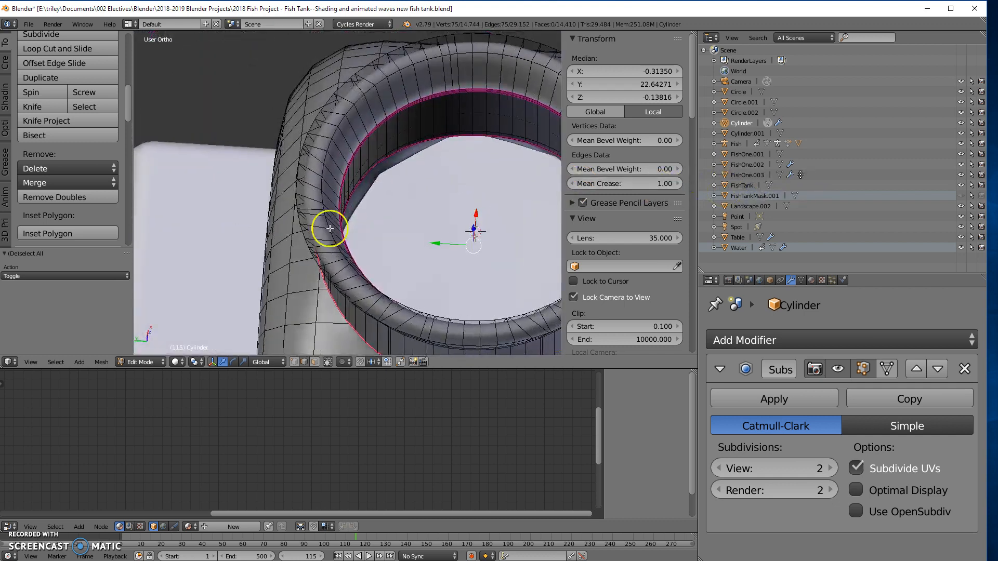
scroll(367, 212, "up", 4)
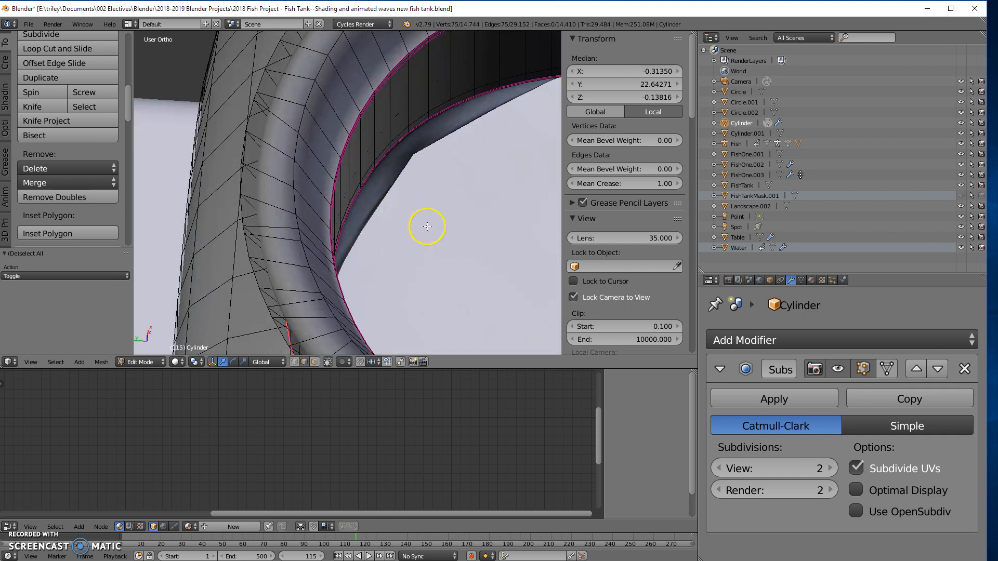
key("z")
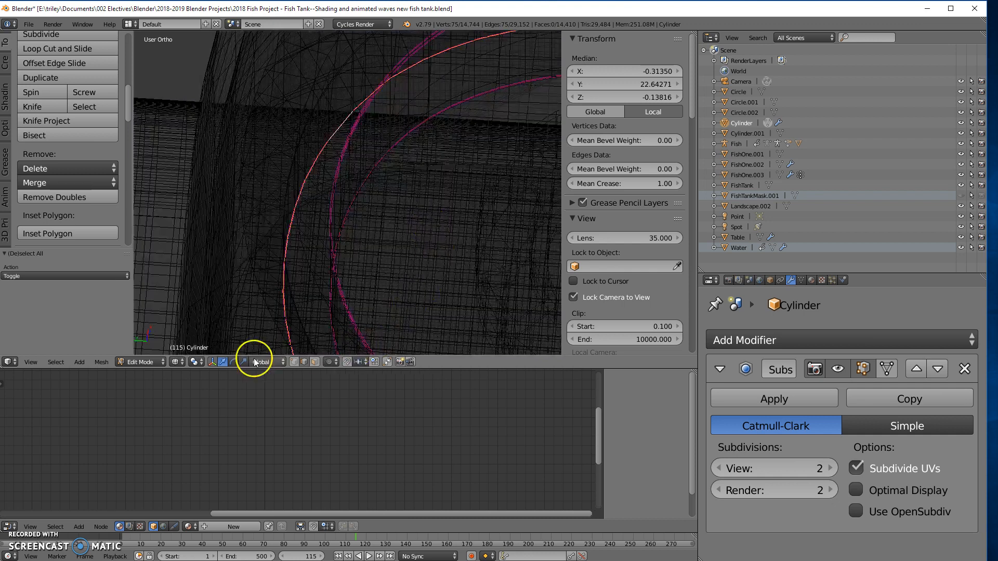
left_click(314, 362)
middle_click_drag(477, 169, 435, 242)
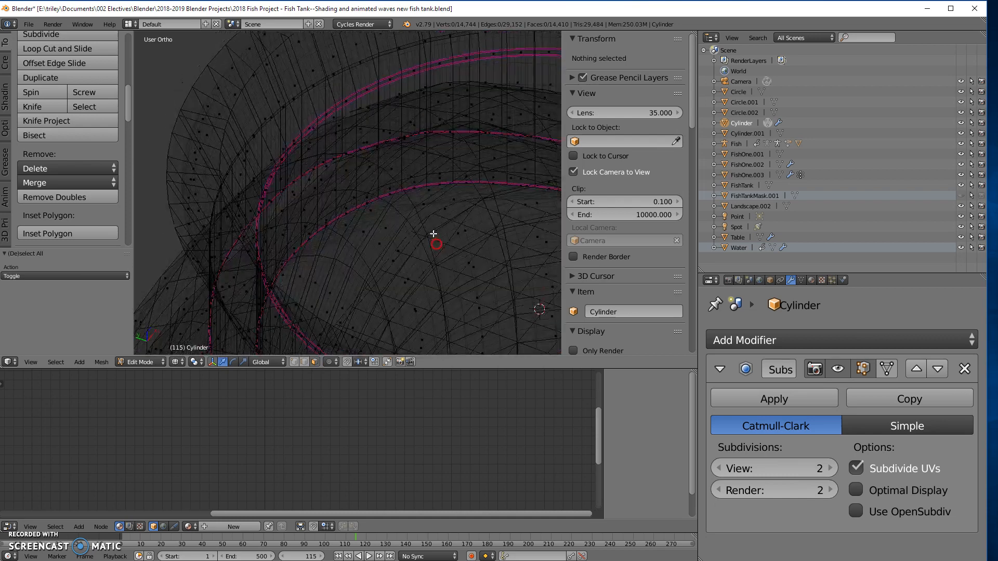
right_click(424, 205)
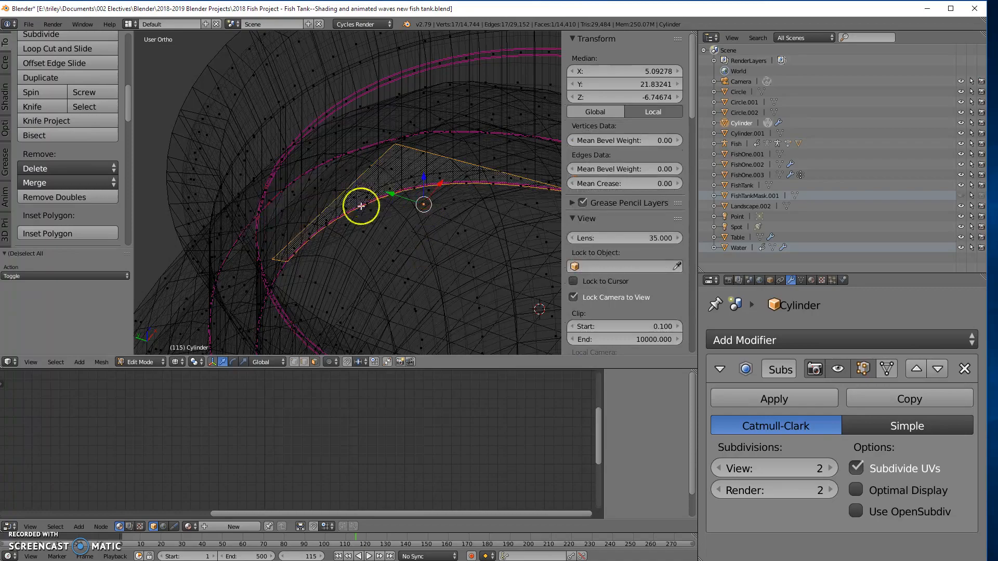
- Return to solid shading, switch to perspective view and examine the selected face beneath the neck's inner edge up close
middle_click_drag(371, 229, 415, 257)
key("z")
mouse_move(357, 263)
middle_mouse_down()
mouse_move(325, 270)
mouse_move(319, 230)
mouse_move(232, 309)
mouse_move(158, 279)
mouse_move(164, 272)
middle_mouse_up()
scroll(378, 233, "up", 9)
middle_click_drag(425, 276, 309, 112, "shift")
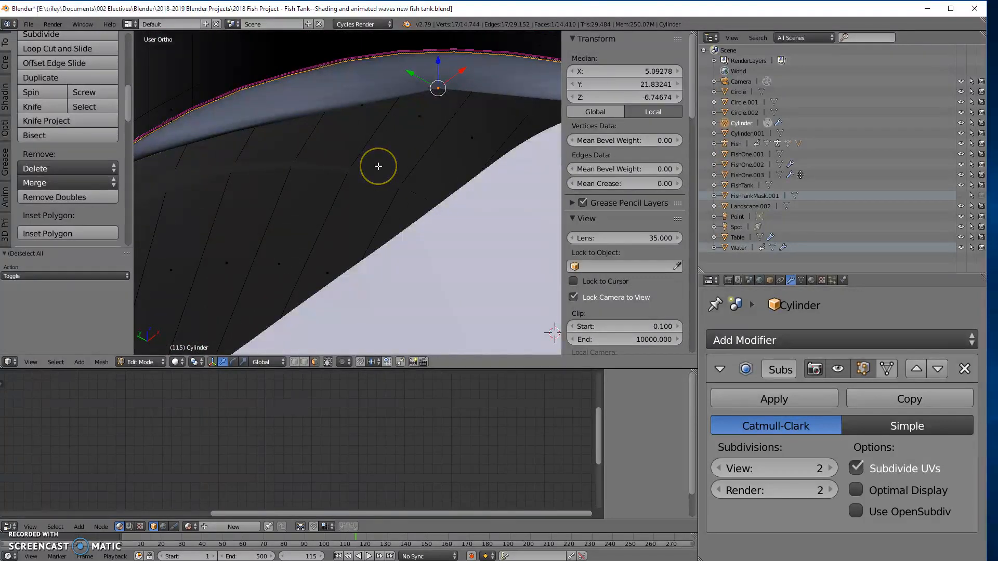
key("KP_5")
middle_click_drag(387, 225, 401, 247)
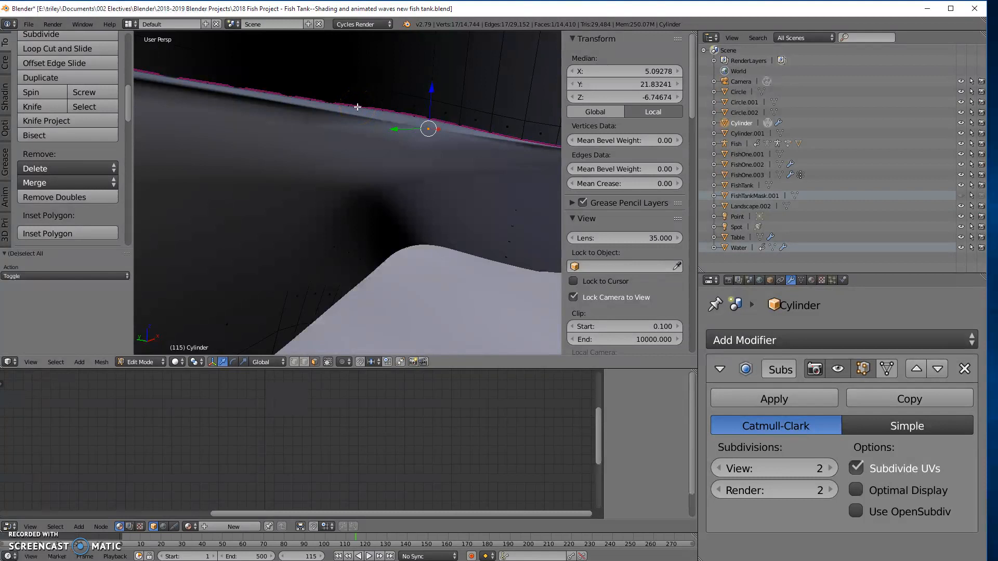
mouse_move(370, 157)
middle_mouse_down()
mouse_move(378, 114)
mouse_move(379, 160)
middle_mouse_up()
- Try a mean crease of 1.00 on the selected face's edges, check the surface and undo the crease
left_click_drag(605, 185, 706, 183)
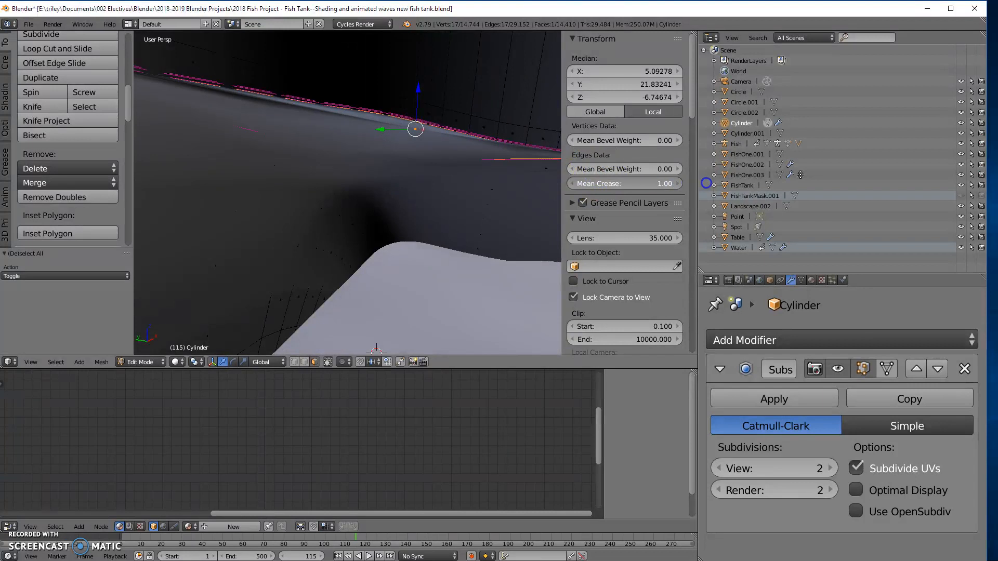
middle_click_drag(307, 163, 337, 185)
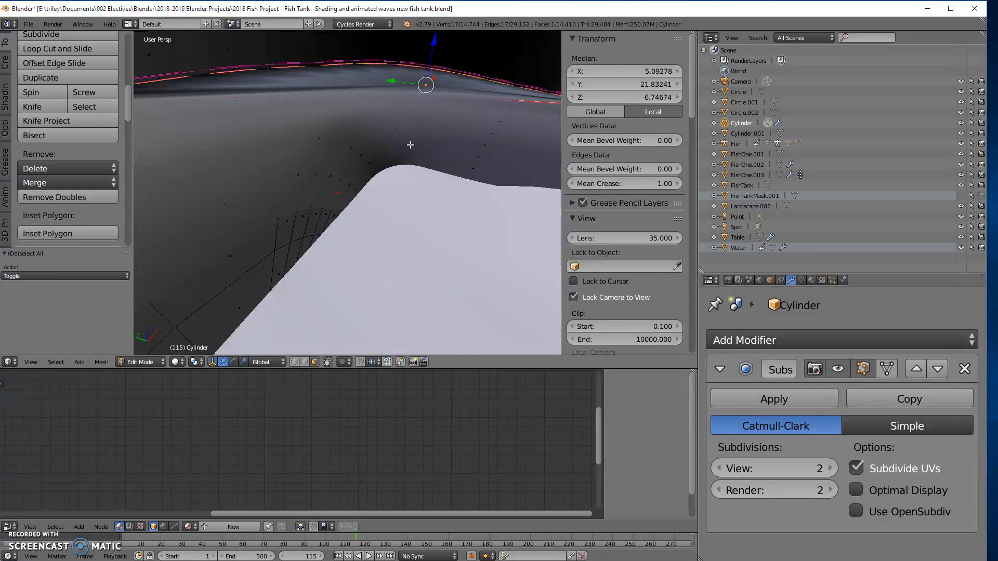
key("ctrl+z")
mouse_move(403, 185)
middle_mouse_down()
mouse_move(396, 165)
mouse_move(406, 156)
mouse_move(407, 216)
mouse_move(410, 198)
middle_mouse_up()
scroll(396, 187, "down", 6)
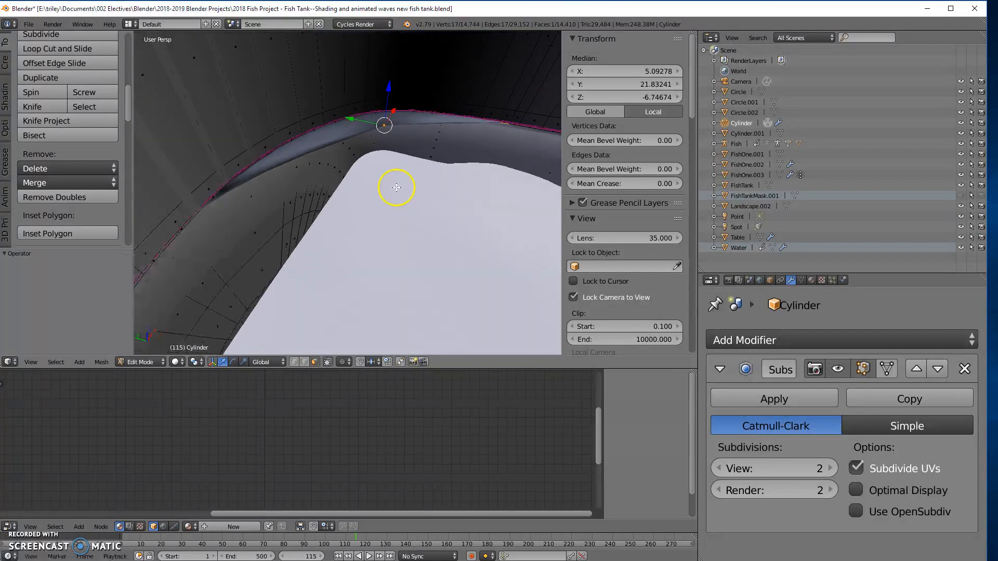
- Subdivide the selected irregular face with one cut and inspect the surface beneath the neck in solid shading
middle_click_drag(382, 179, 427, 202)
key("z")
scroll(348, 173, "down", 4)
middle_click_drag(329, 193, 467, 157)
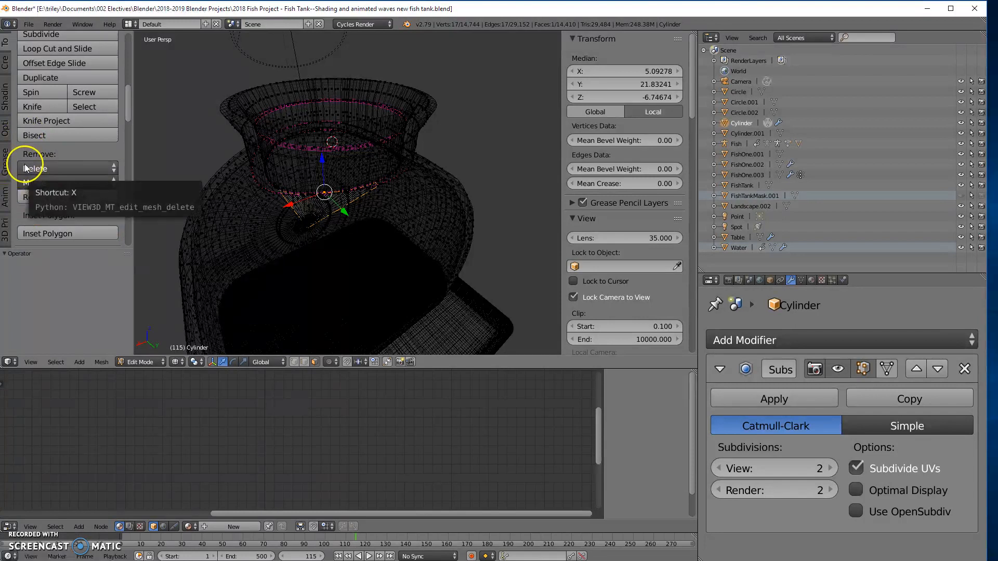
scroll(57, 131, "up", 2)
scroll(58, 129, "up", 3)
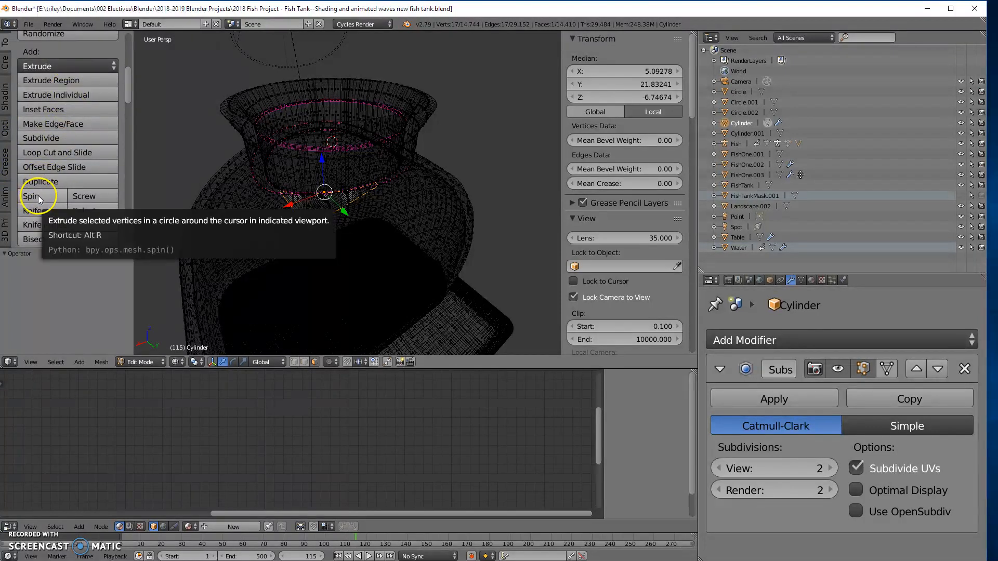
left_click(44, 139)
mouse_move(383, 220)
middle_mouse_down()
mouse_move(395, 257)
mouse_move(303, 271)
mouse_move(223, 247)
mouse_move(210, 205)
mouse_move(310, 215)
middle_mouse_up()
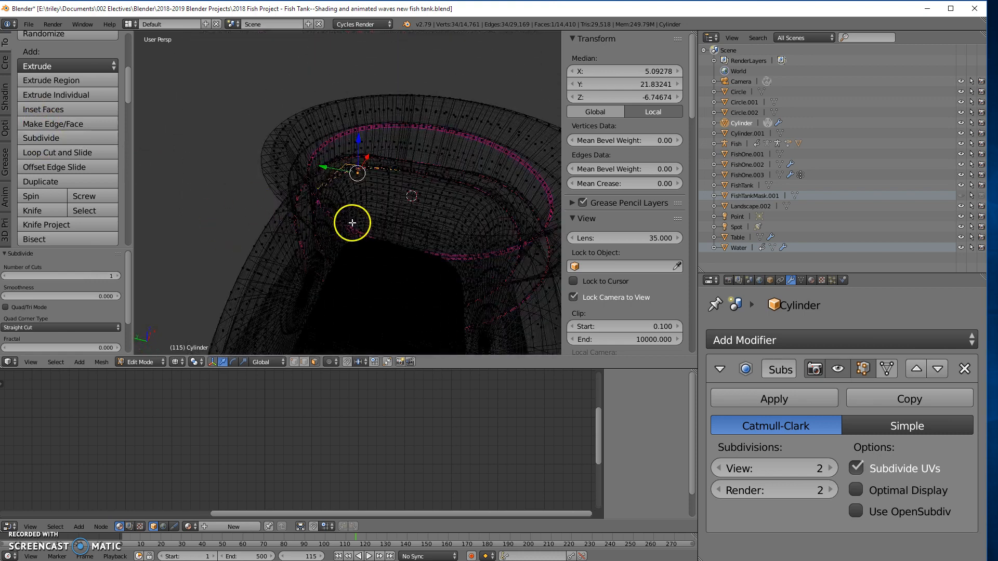
key("z")
scroll(366, 189, "up", 4)
middle_click_drag(369, 185, 378, 139)
middle_click_drag(493, 76, 514, 124)
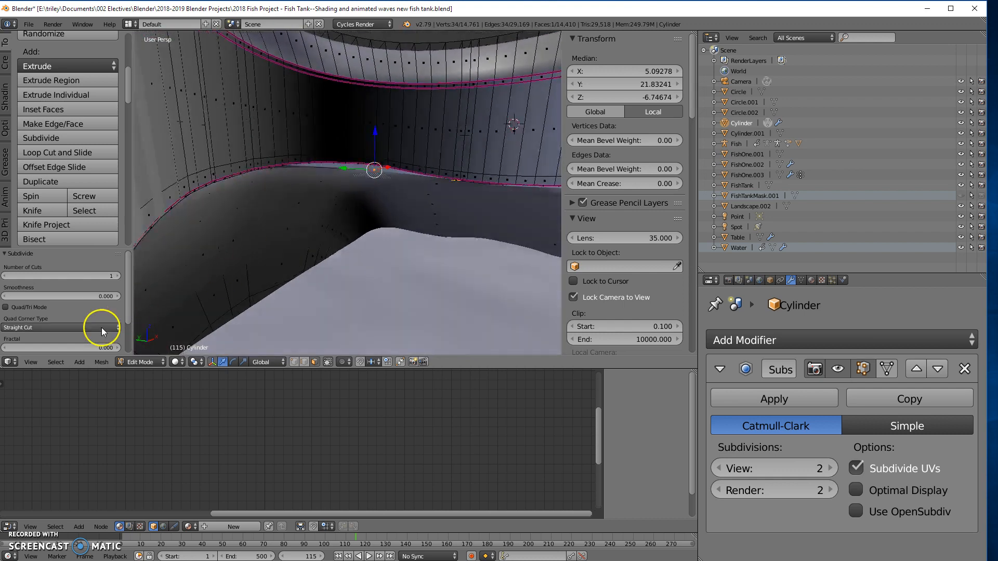
- Raise the subdivision to 3 cuts, check the neck's inner edge and undo the subdivision
left_click(116, 276)
left_click(117, 275)
middle_click_drag(286, 229, 307, 292)
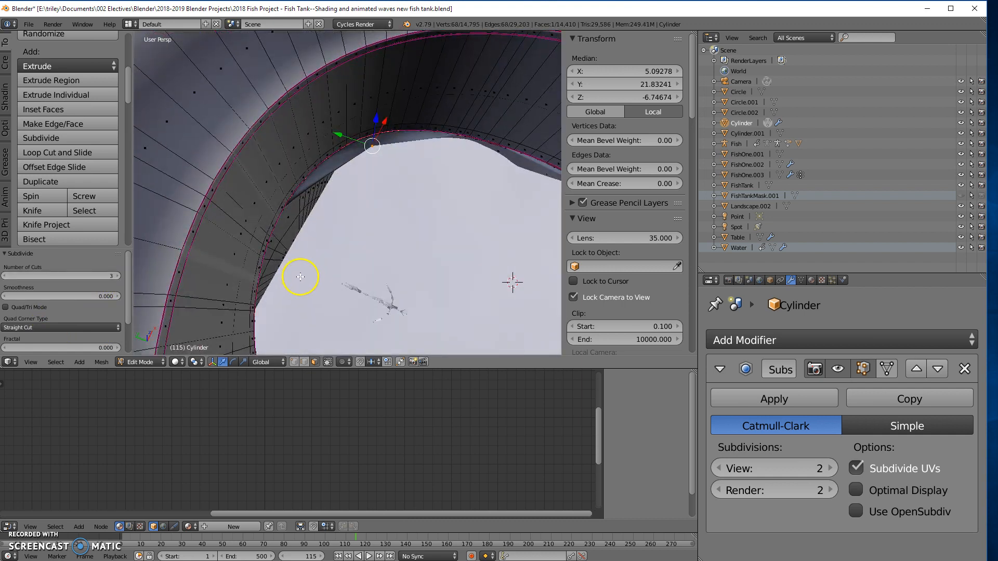
key("ctrl+z")
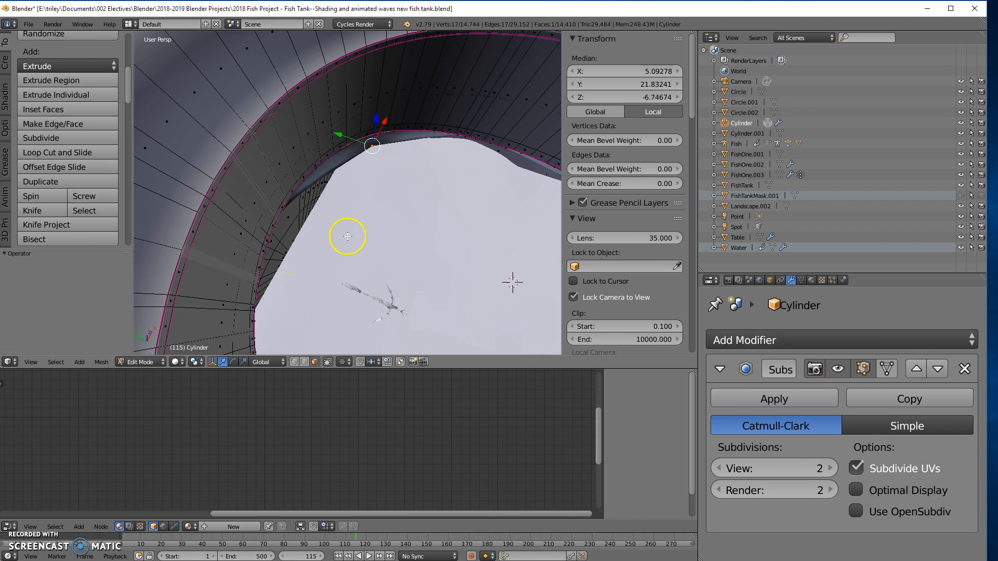
middle_click_drag(512, 282, 531, 231)
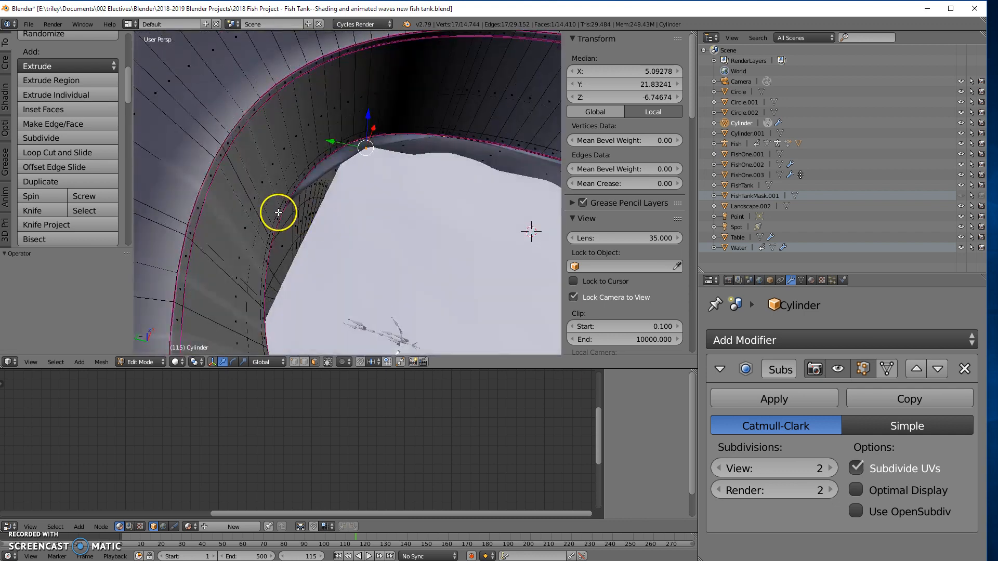
- Apply Dissolve Faces to the selected face beneath the neck and hide the subdivision in Edit Mode to inspect the base mesh
key("x")
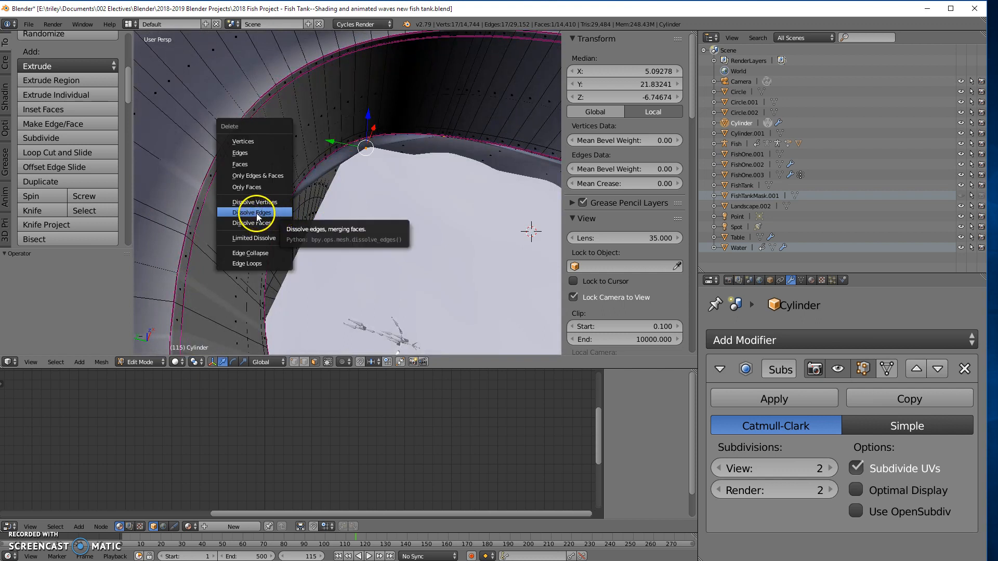
left_click(258, 222)
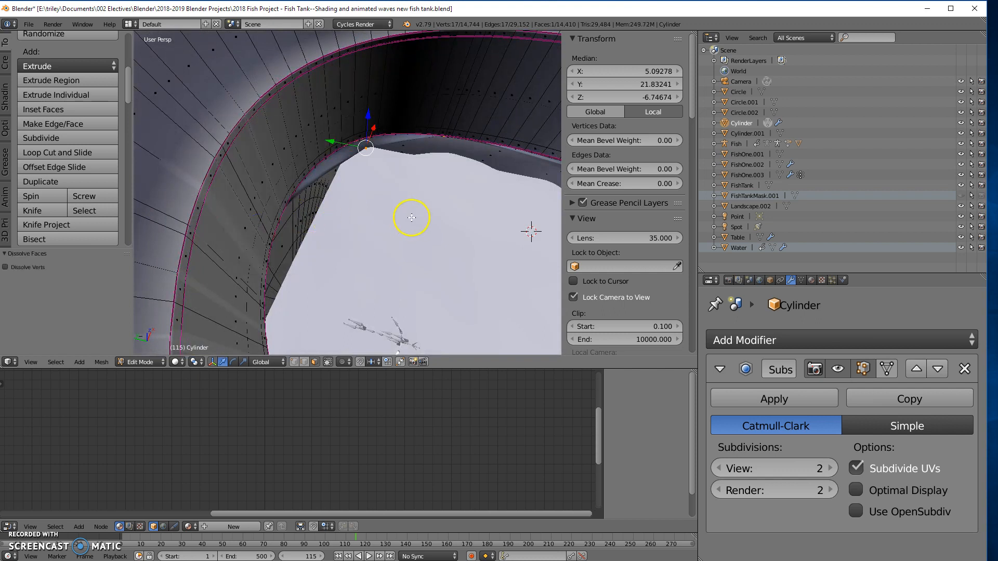
middle_click_drag(411, 218, 418, 137)
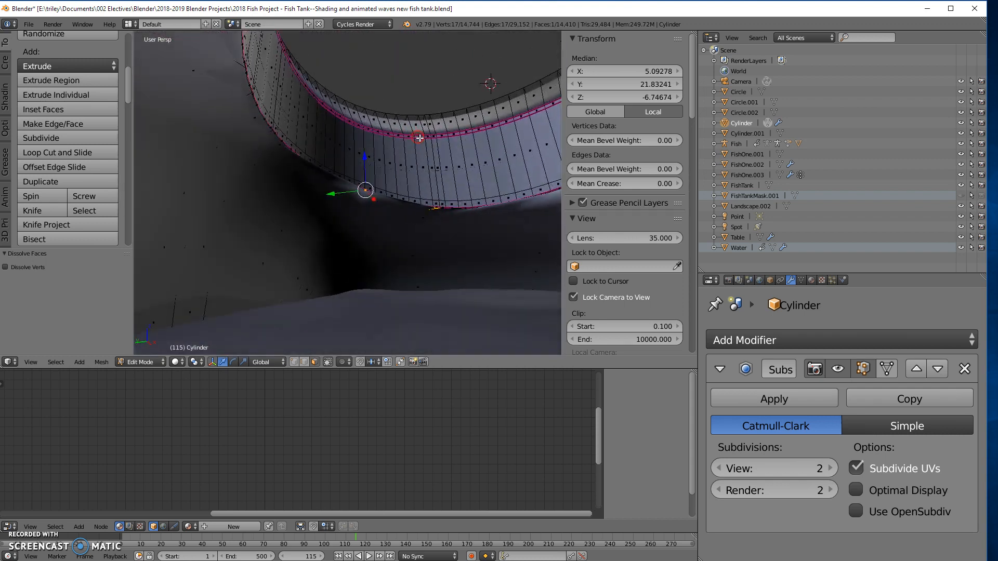
left_click(841, 369)
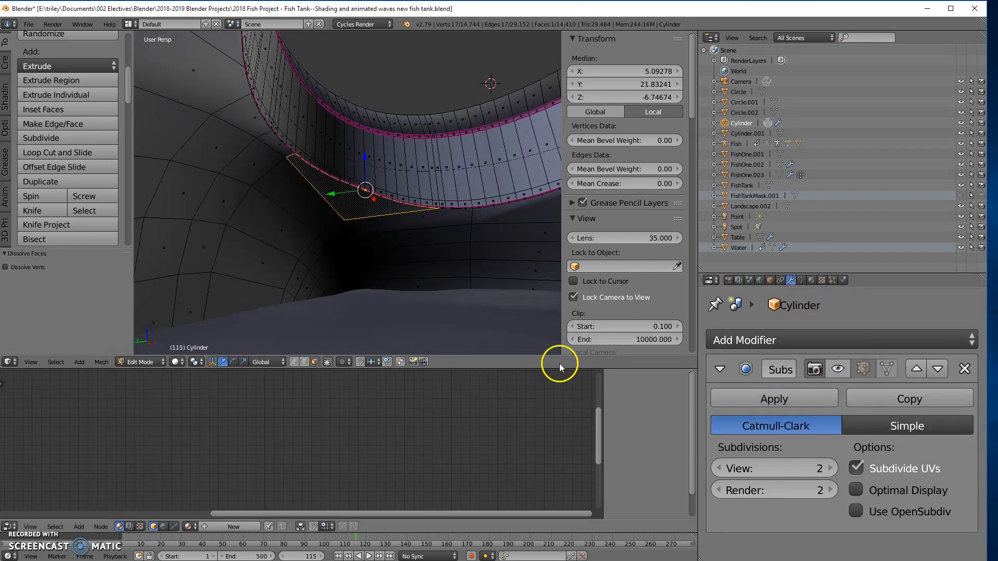
middle_click_drag(441, 250, 461, 245)
scroll(384, 214, "up", 4)
middle_click_drag(384, 212, 427, 200)
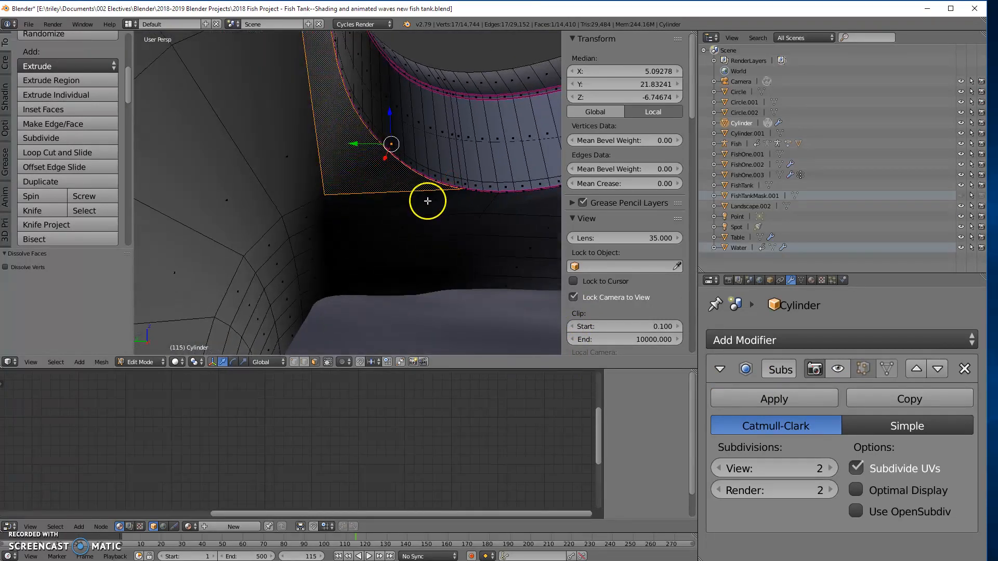
- Select the irregular face's edges along the neck's inner edge, set their mean crease to 1.00 and check the subdivided surface
key("a")
right_click(384, 176)
mouse_move(382, 172)
middle_mouse_down()
mouse_move(407, 212)
mouse_move(395, 266)
mouse_move(380, 207)
mouse_move(363, 194)
mouse_move(365, 205)
mouse_move(379, 200)
mouse_move(384, 221)
mouse_move(345, 218)
mouse_move(368, 167)
mouse_move(374, 196)
mouse_move(367, 133)
mouse_move(408, 194)
mouse_move(411, 171)
mouse_move(379, 167)
middle_mouse_up()
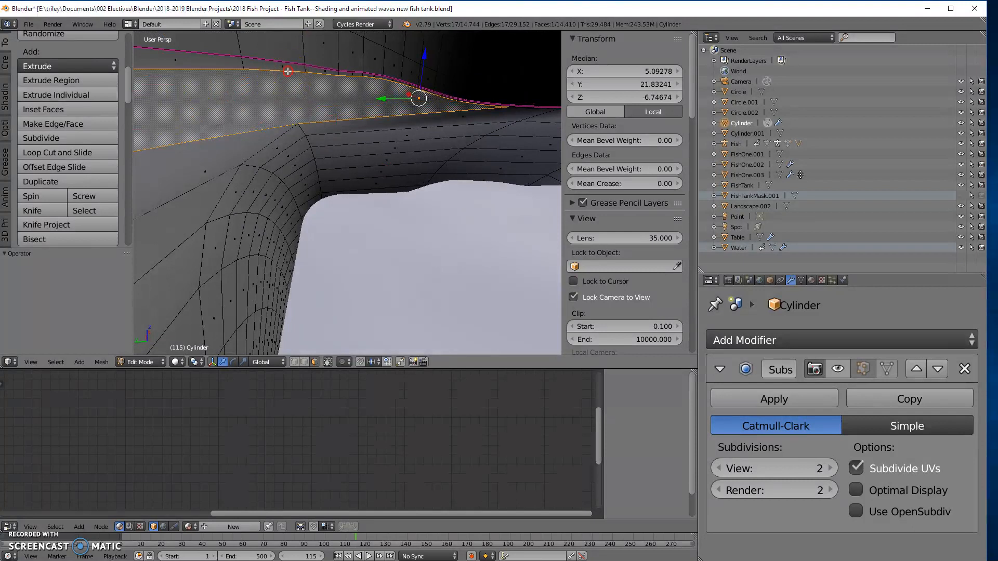
right_click(287, 70, "alt")
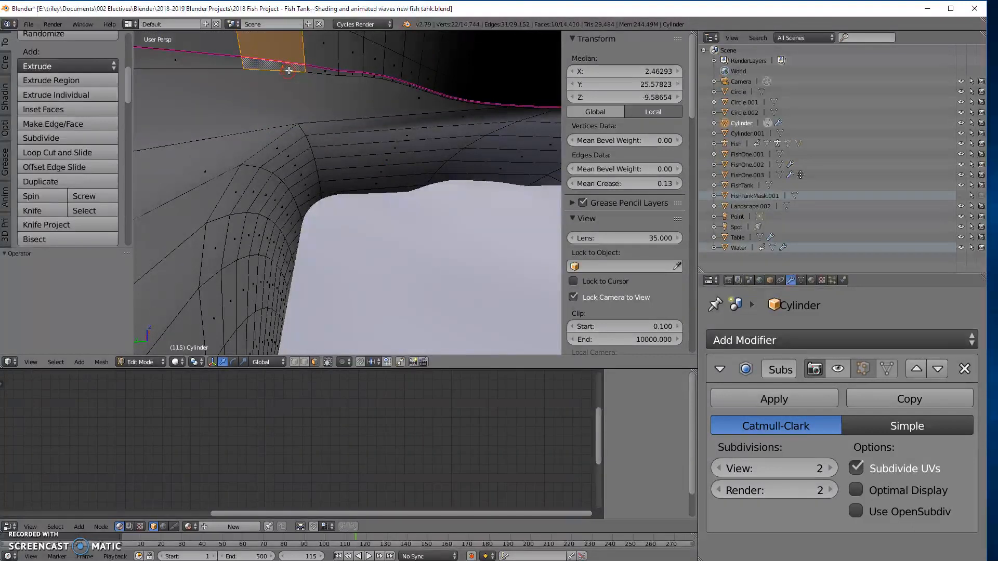
right_click(224, 71, "alt")
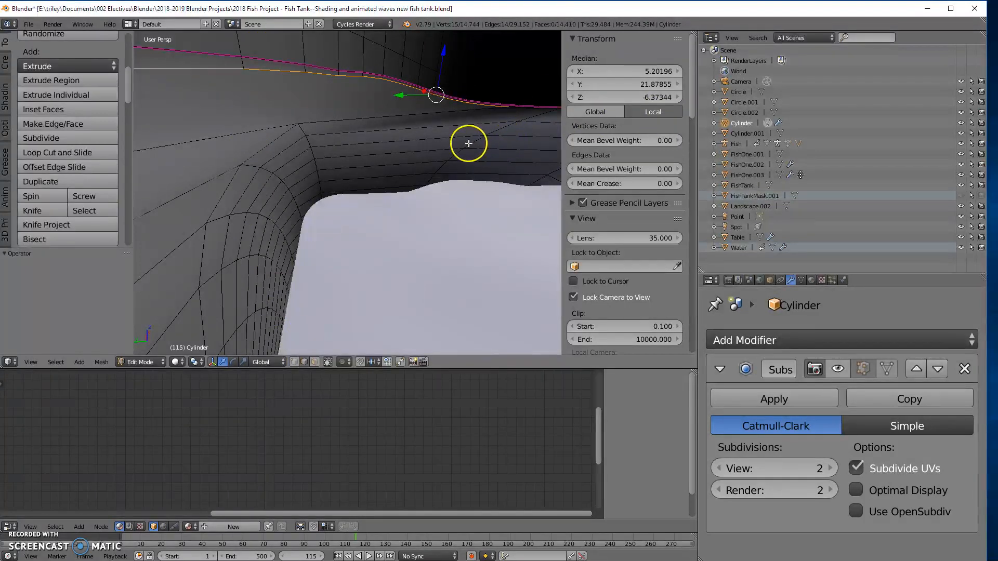
left_click(517, 108)
mouse_move(506, 131)
middle_mouse_down()
mouse_move(294, 144)
mouse_move(511, 119)
middle_mouse_up()
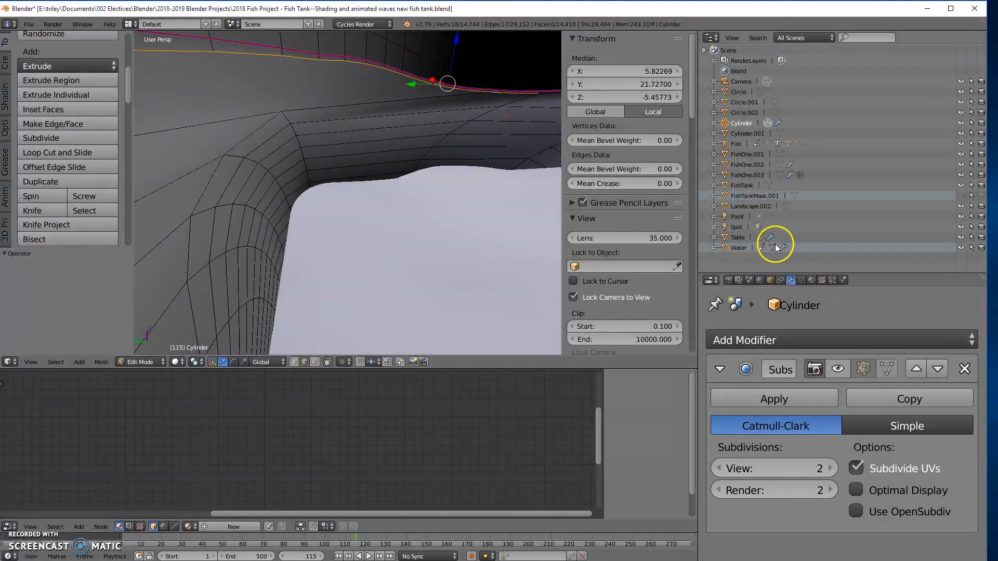
left_click_drag(599, 184, 766, 185)
left_click(861, 368)
middle_click_drag(432, 276, 408, 283)
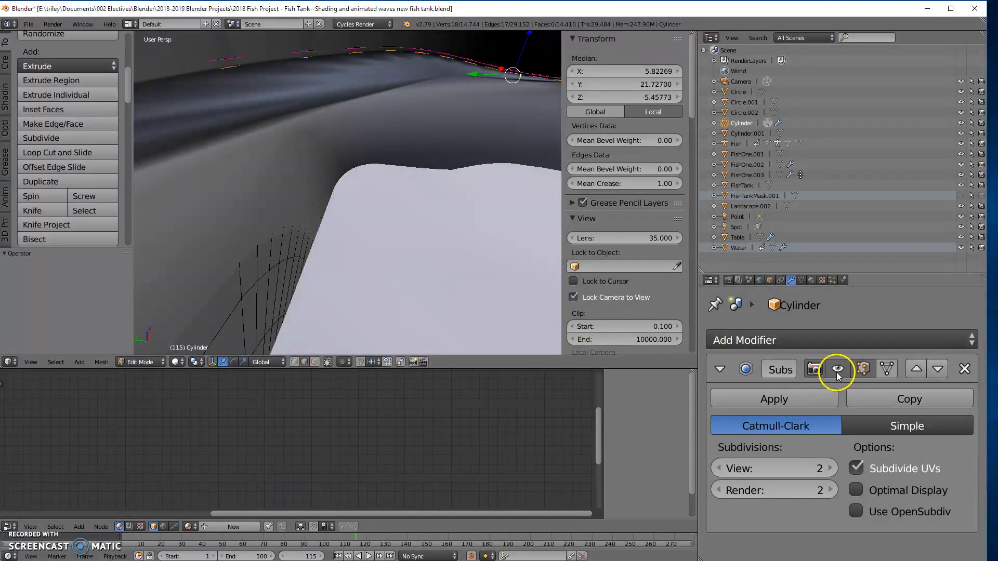
- Hide the subdivision in Edit Mode and knife-cut the irregular face beneath the neck's inner edge into smaller faces between existing vertices
left_click(862, 369)
left_click(412, 213)
middle_click_drag(412, 213, 456, 170)
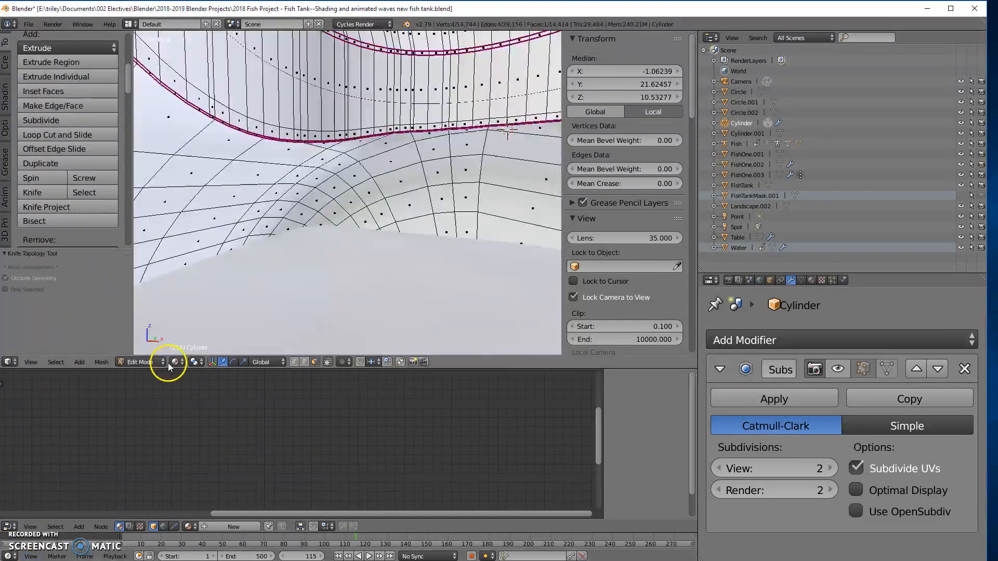
- Examine the edge flow and new faces around the neck's inner base from several directions
left_click(177, 362)
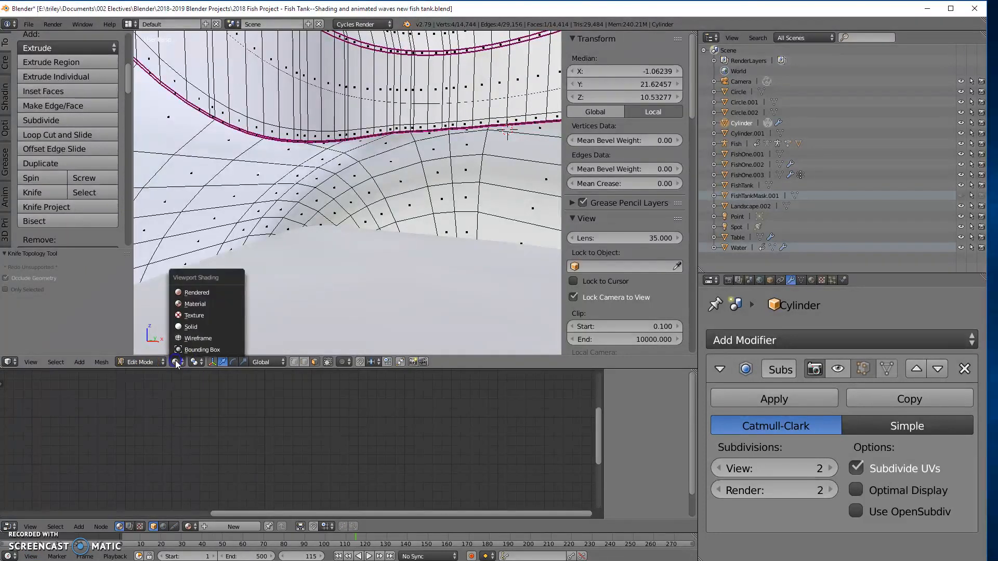
left_click(385, 169)
middle_click_drag(310, 266, 514, 117)
middle_click_drag(173, 62, 288, 139)
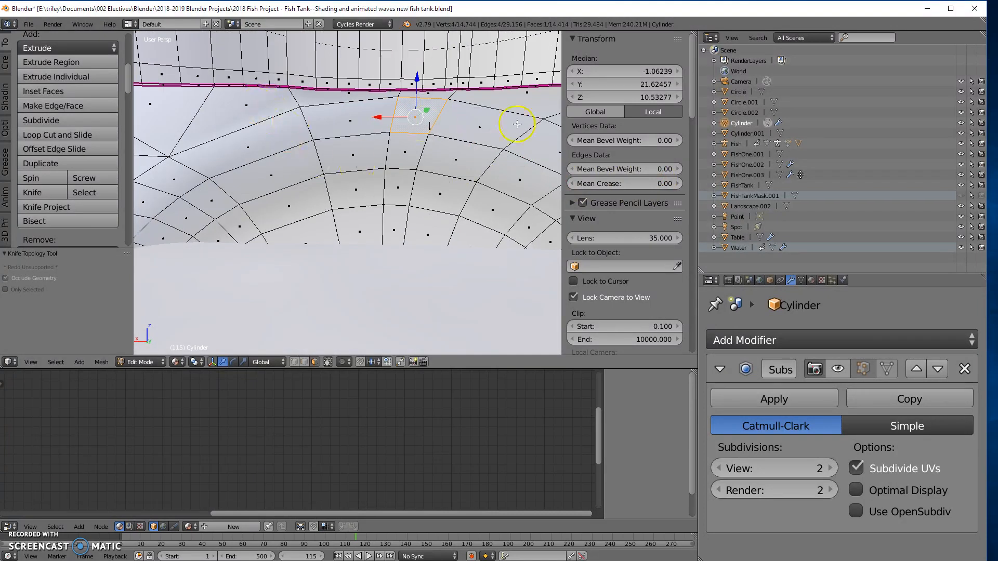
middle_click_drag(286, 177, 345, 178)
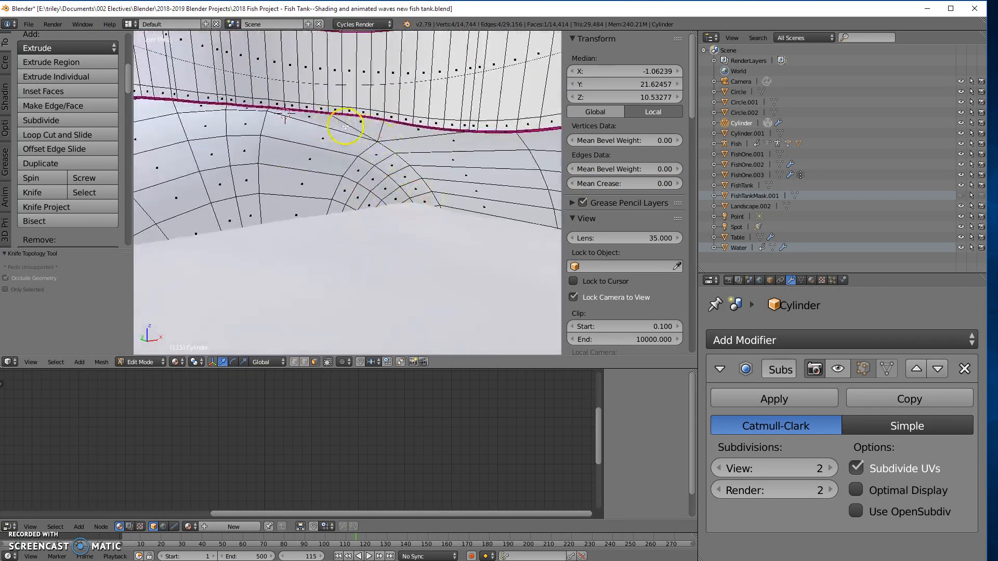
middle_click_drag(306, 140, 290, 153)
middle_click_drag(297, 252, 481, 182)
mouse_move(393, 207)
middle_mouse_down()
mouse_move(345, 221)
mouse_move(348, 229)
mouse_move(389, 189)
middle_mouse_up()
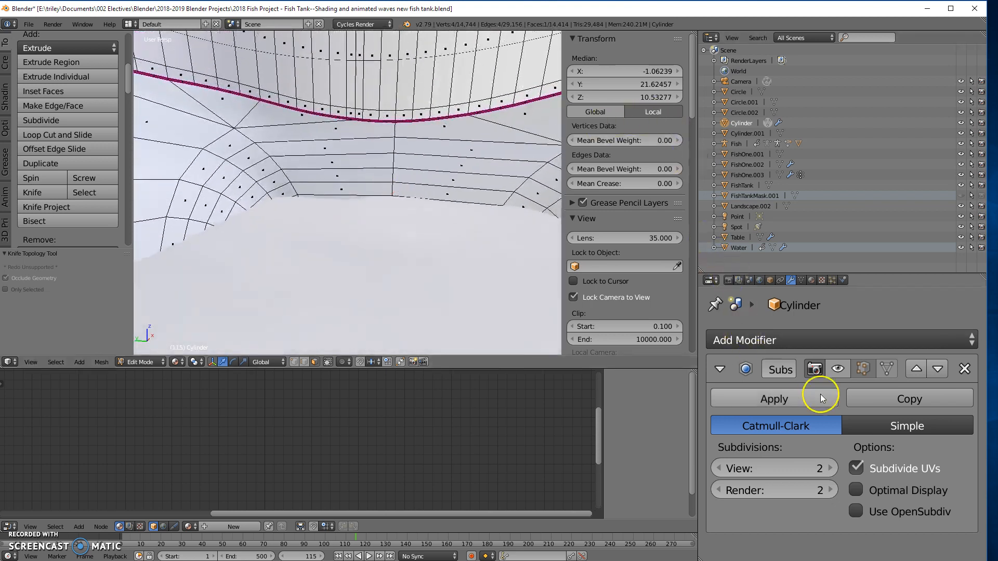
- Check the tank's inner surface in Object Mode with the subdivision shown and hidden
left_click(859, 367)
middle_click_drag(435, 139, 442, 305)
key("Tab")
middle_click_drag(361, 232, 374, 195)
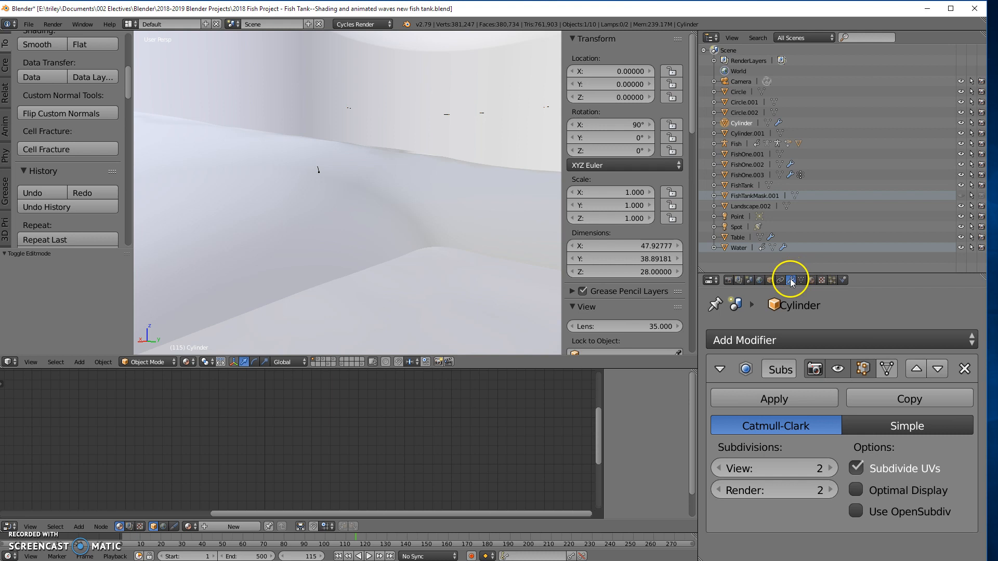
left_click(837, 370)
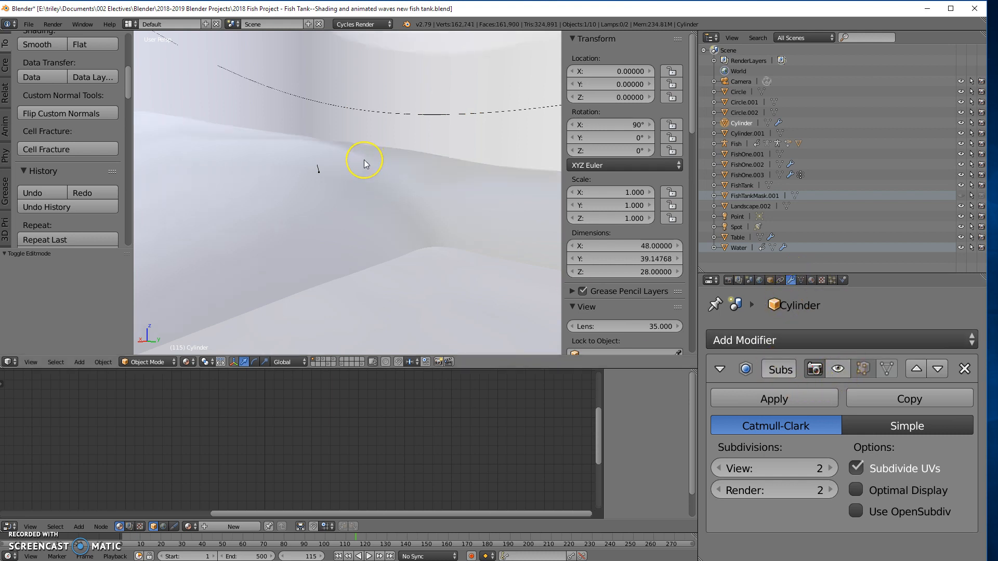
- Return to Edit Mode and add one centred loop cut through the wide faces on the tank's inner wall beneath the neck
key("Tab")
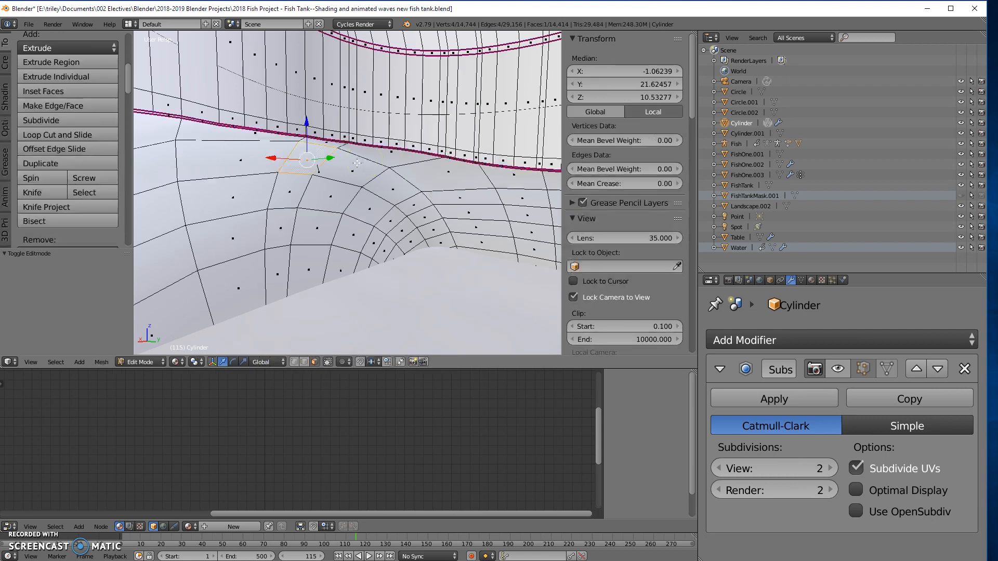
mouse_move(355, 177)
middle_mouse_down()
mouse_move(372, 171)
mouse_move(363, 163)
middle_mouse_up()
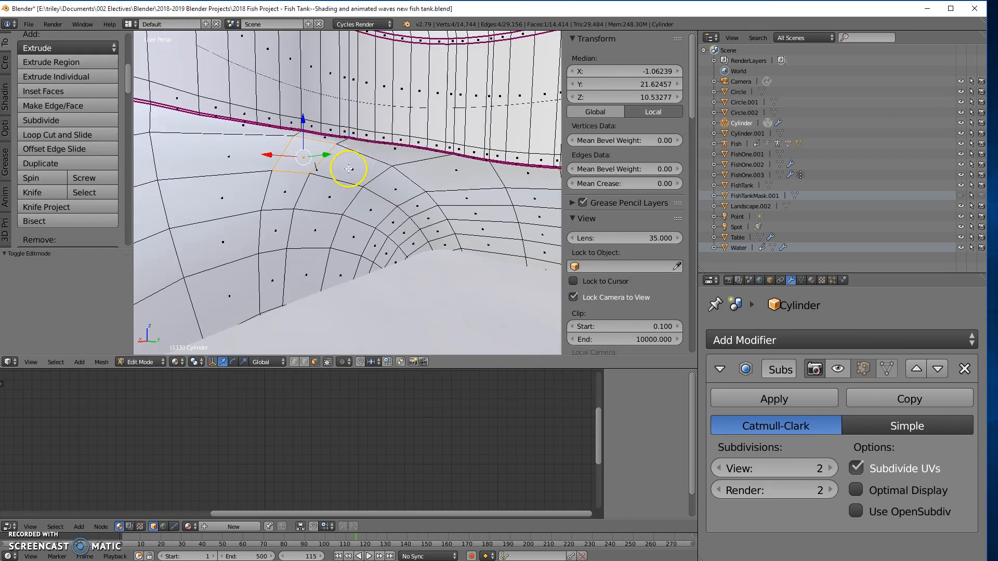
right_click(350, 98)
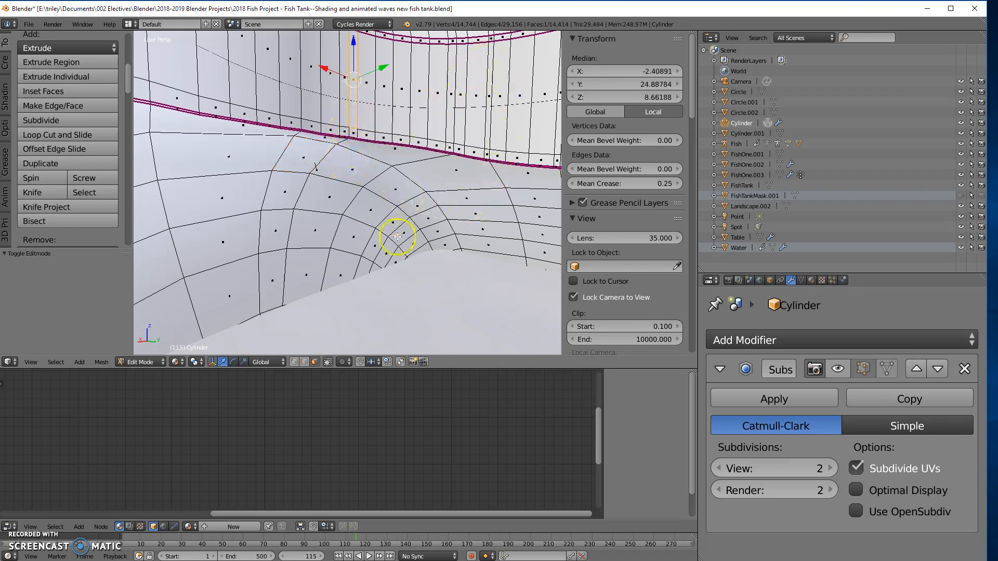
middle_click_drag(360, 236, 493, 150)
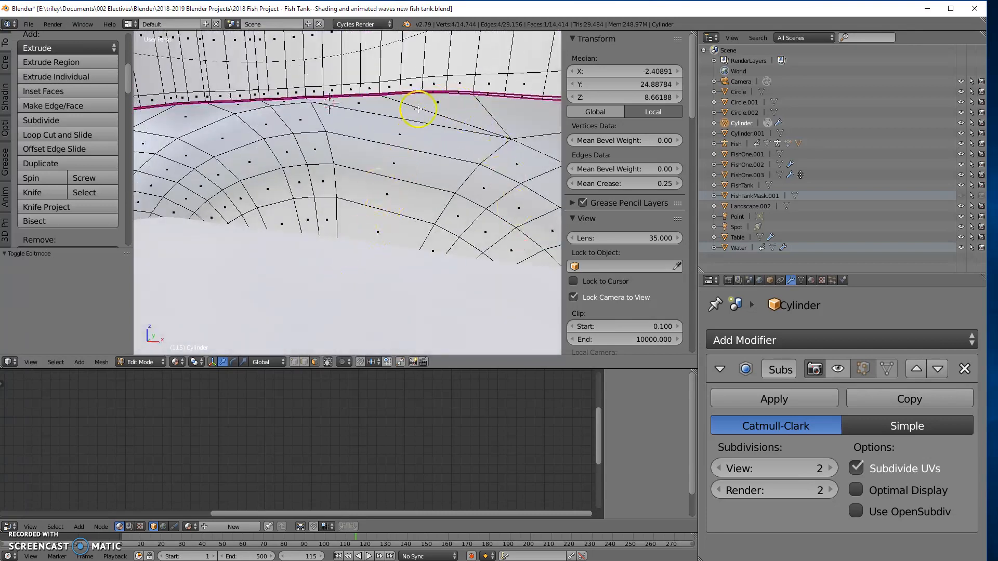
key("ctrl+r")
left_click(377, 165)
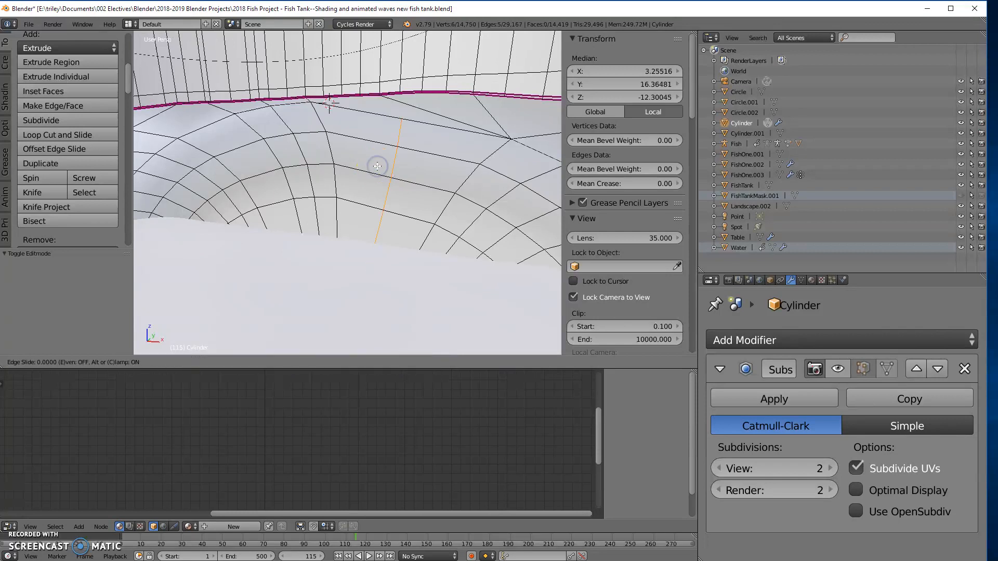
left_click(377, 165)
- Add a matching centred loop cut on the opposite inner wall and turn the subdivision display back on
middle_click_drag(459, 237, 312, 178)
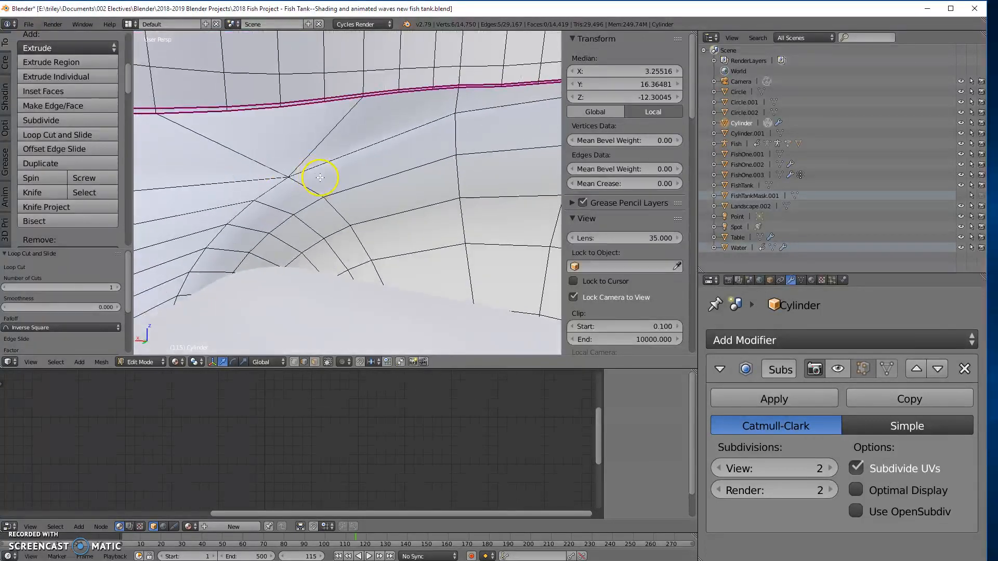
key("ctrl+r")
left_click(398, 210)
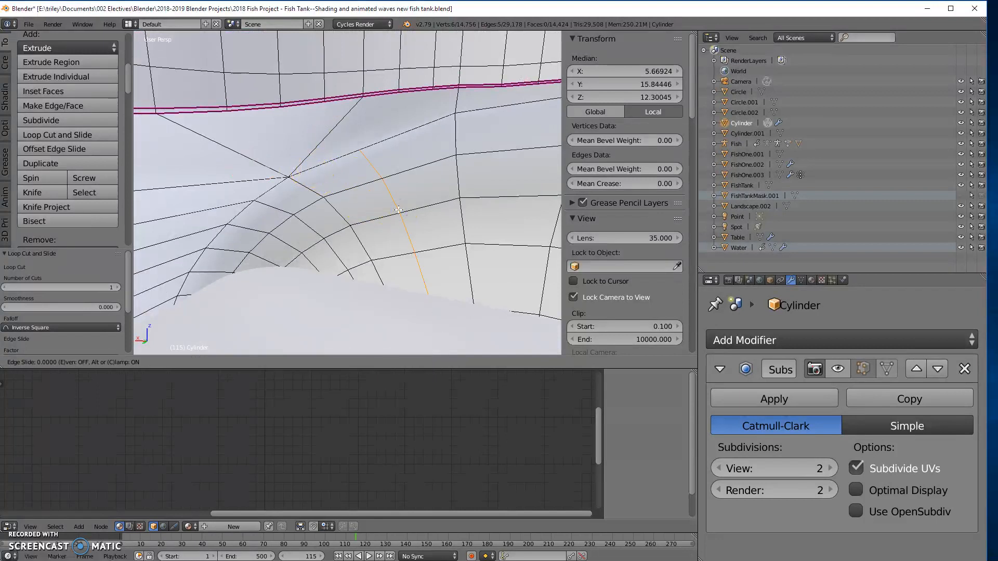
left_click(398, 210)
middle_click_drag(363, 173, 393, 161)
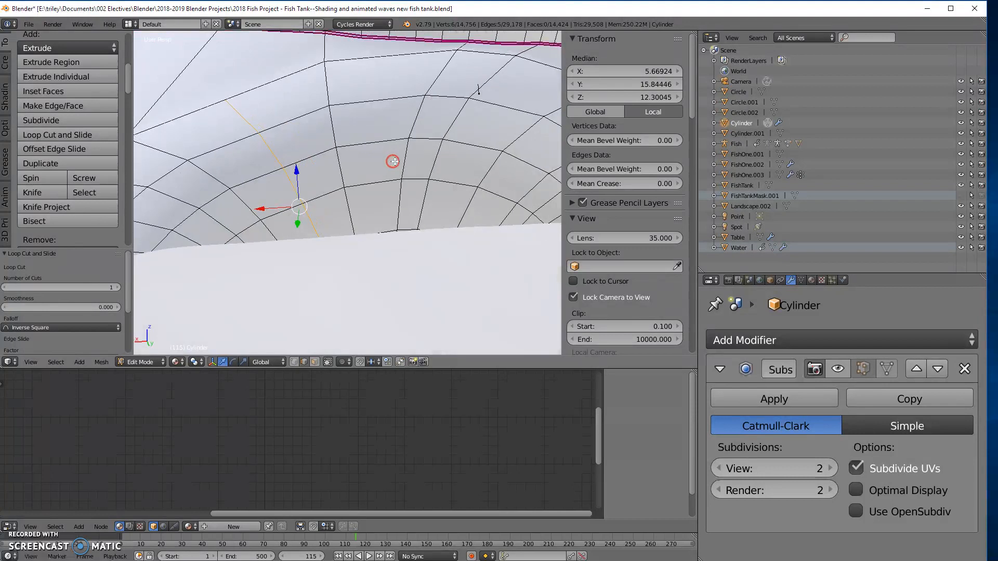
left_click(834, 370)
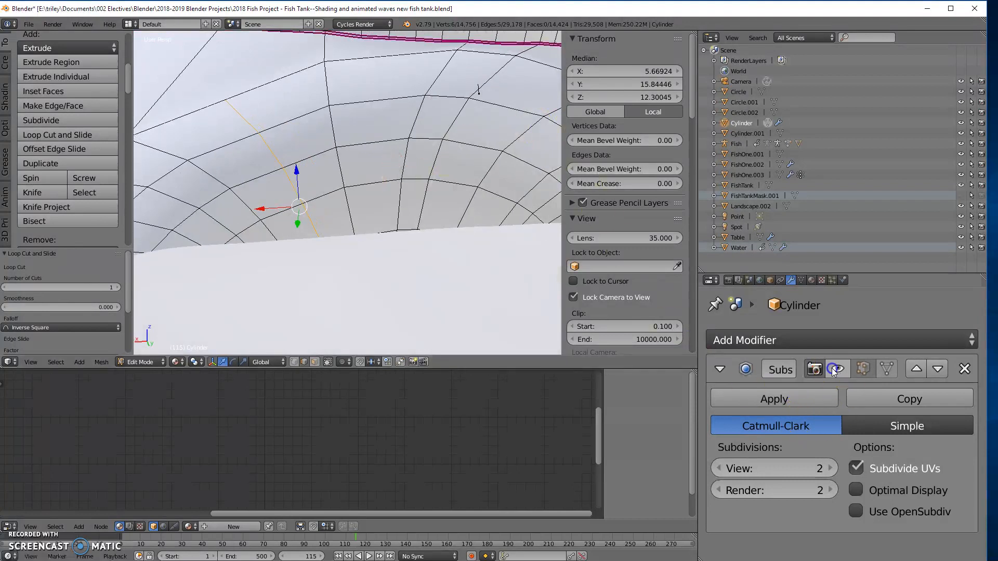
middle_click_drag(363, 170, 146, 158)
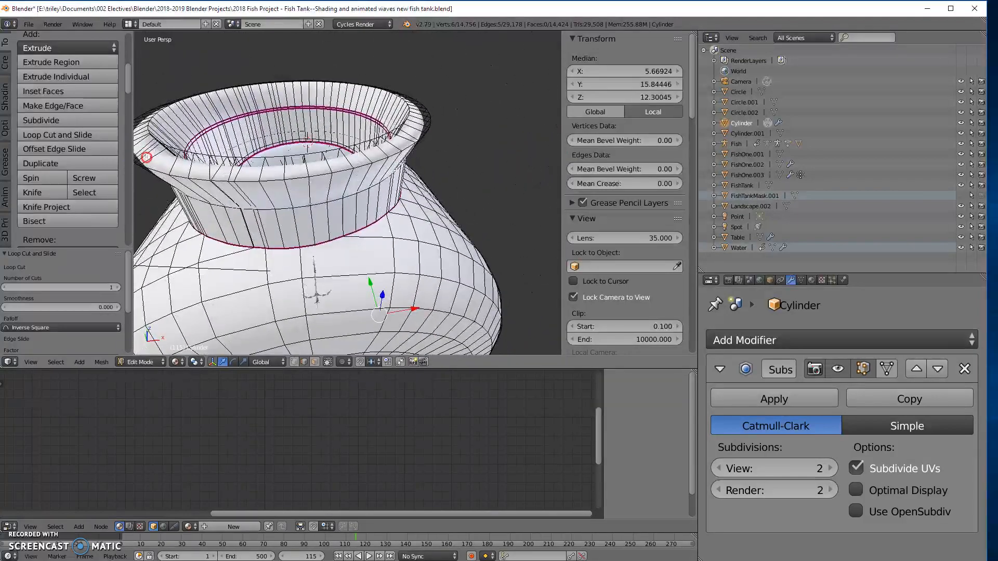
- Select the face loops around the neck's flared rim in face mode and scale them by 1.062
left_click(314, 362)
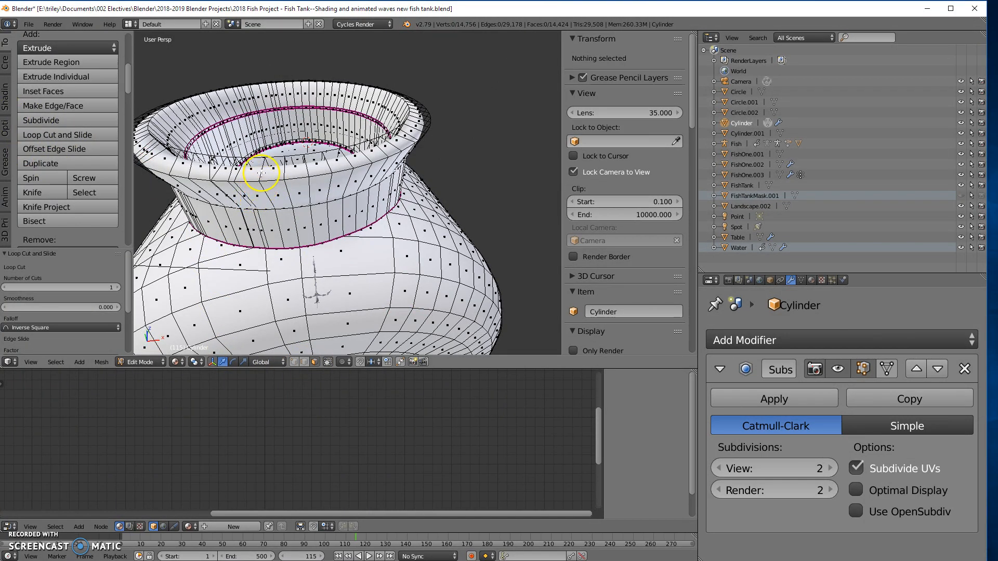
right_click(261, 172, "alt")
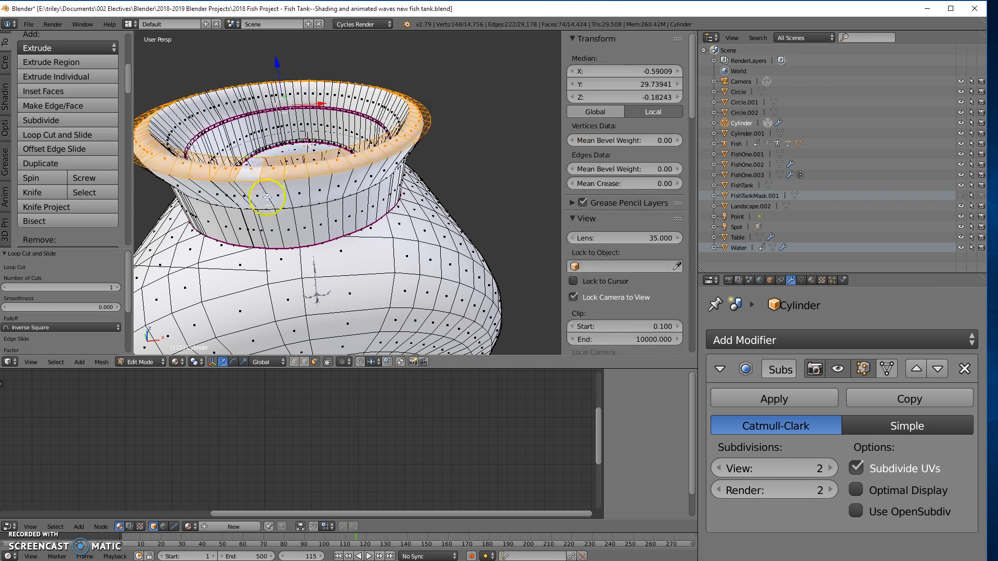
middle_click_drag(269, 216, 273, 204)
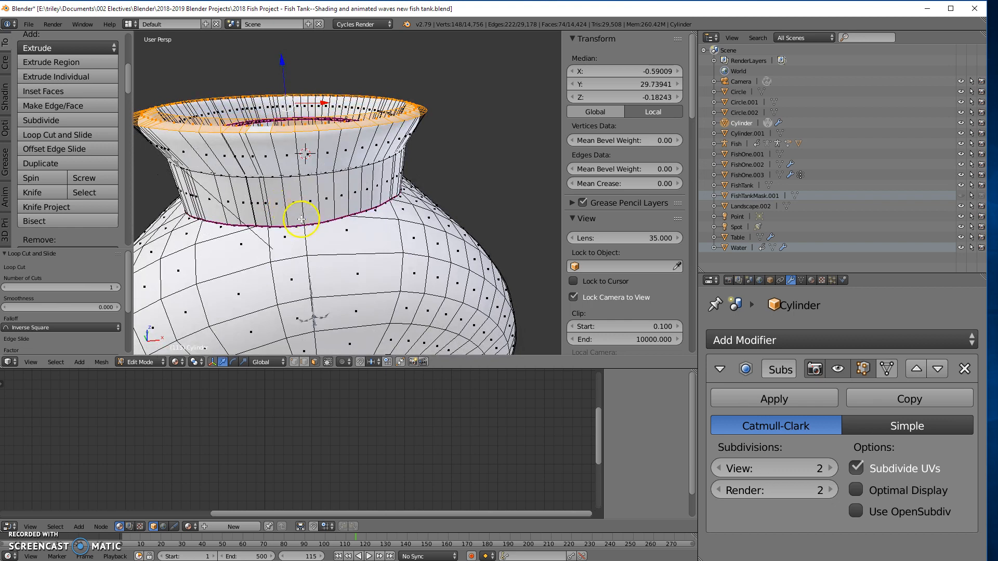
key("s")
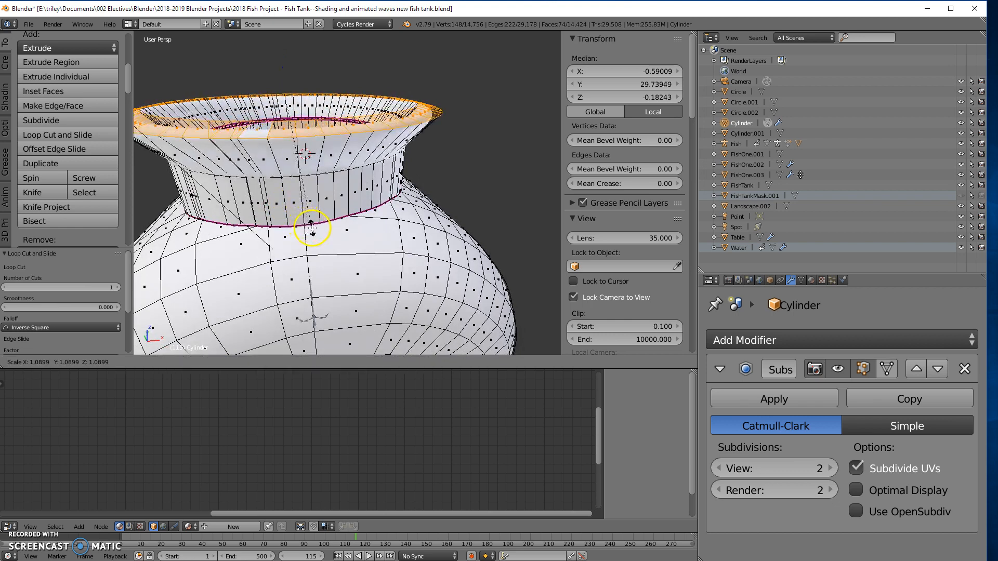
left_click(311, 225)
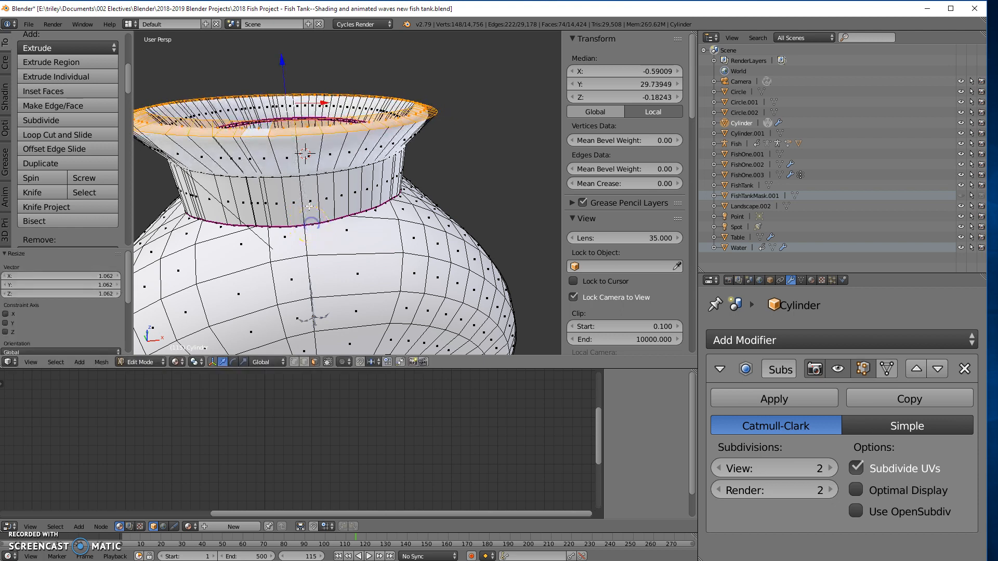
- Lower the selected rim faces by 0.950 along the Z axis
middle_click_drag(282, 54, 280, 70)
left_click_drag(280, 71, 284, 73)
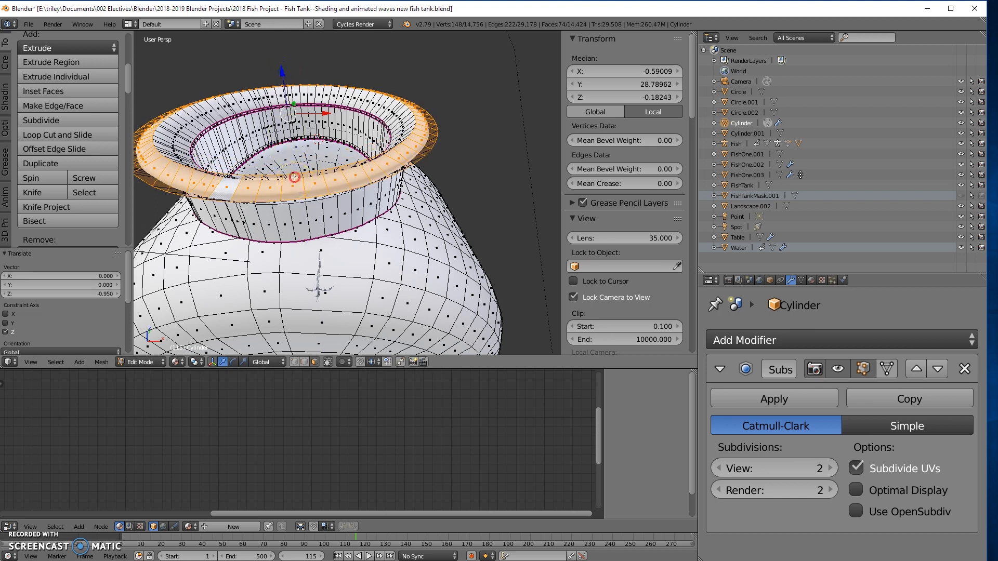
scroll(289, 216, "down", 3)
middle_click_drag(289, 218, 320, 212)
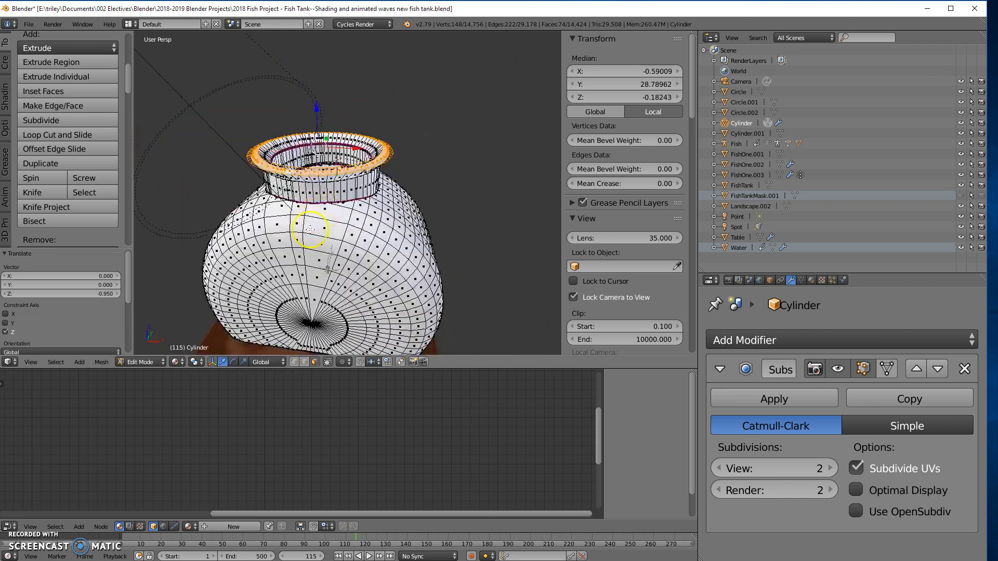
- Switch to Object Mode and examine the reshaped rim and the whole tank
key("Tab")
middle_click_drag(304, 253, 321, 117)
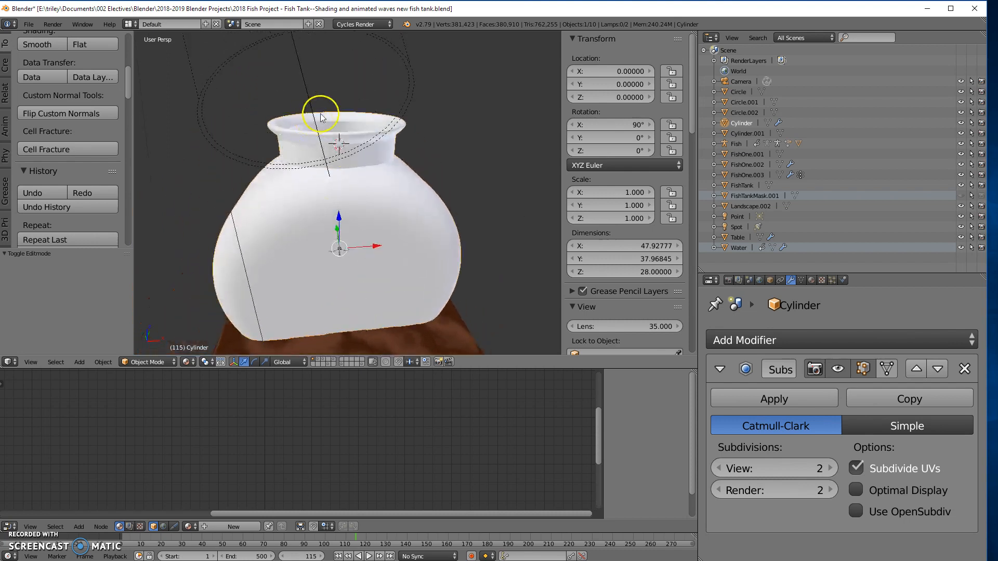
middle_click_drag(371, 291, 339, 254)
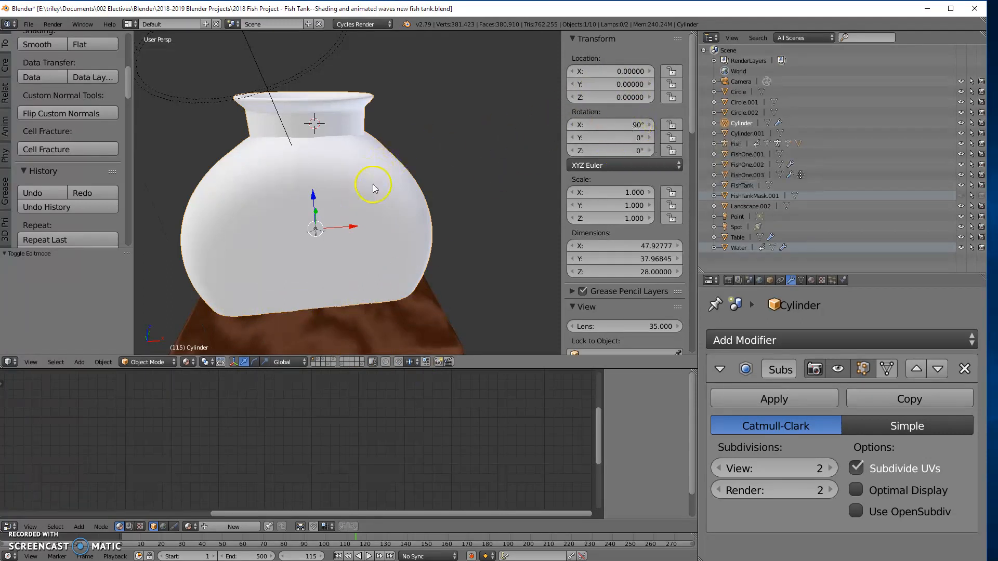
- Tilt the tank 25° about its Y axis and set its Y rotation back to 0°
middle_click_drag(339, 211, 360, 196)
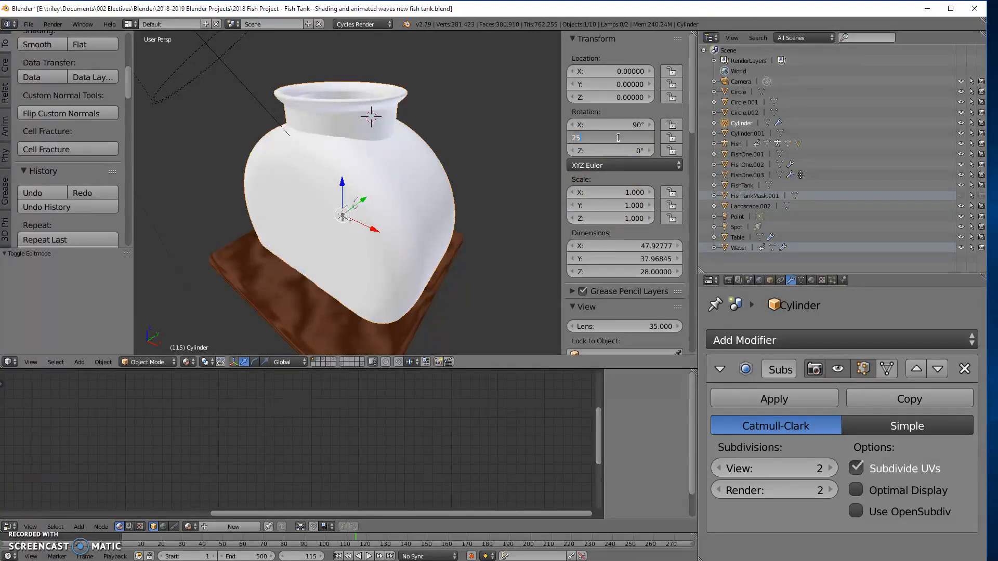
key("Return")
middle_click_drag(309, 250, 225, 287)
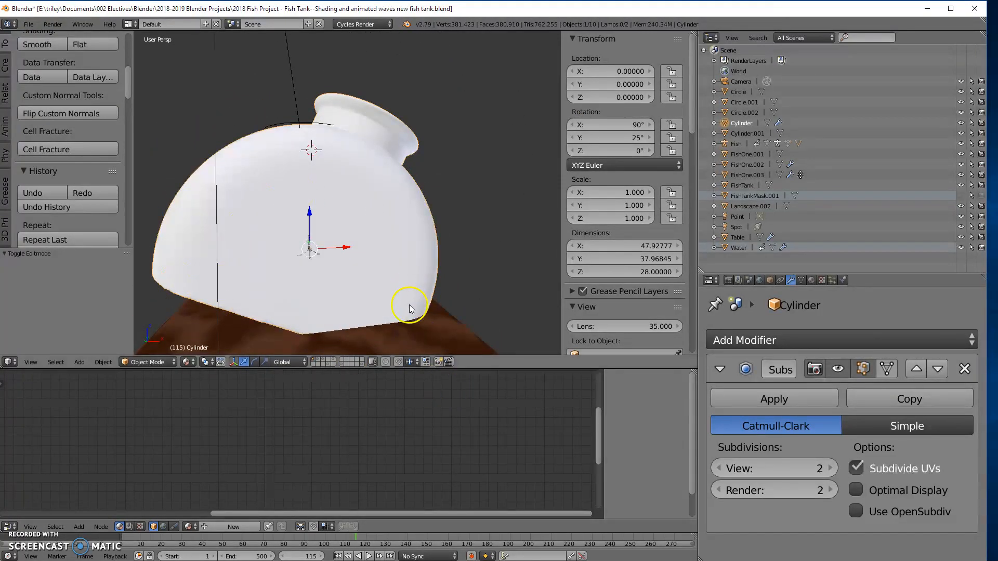
left_click(636, 139)
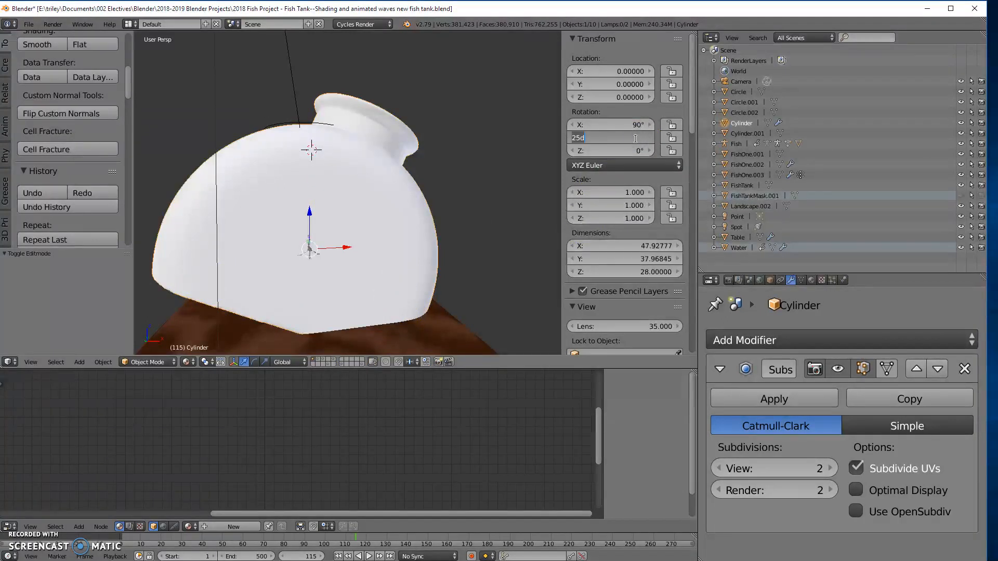
type("0")
key("Return")
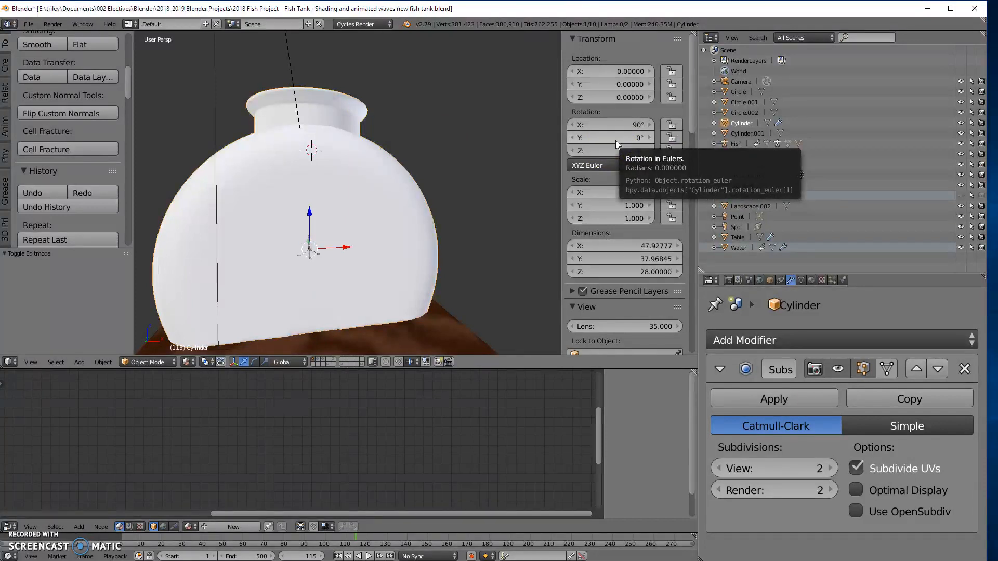
- Frame the whole tank and switch the viewport to the rendered preview
mouse_move(247, 214)
middle_mouse_down()
mouse_move(282, 216)
mouse_move(301, 196)
mouse_move(250, 265)
mouse_move(260, 208)
middle_mouse_up()
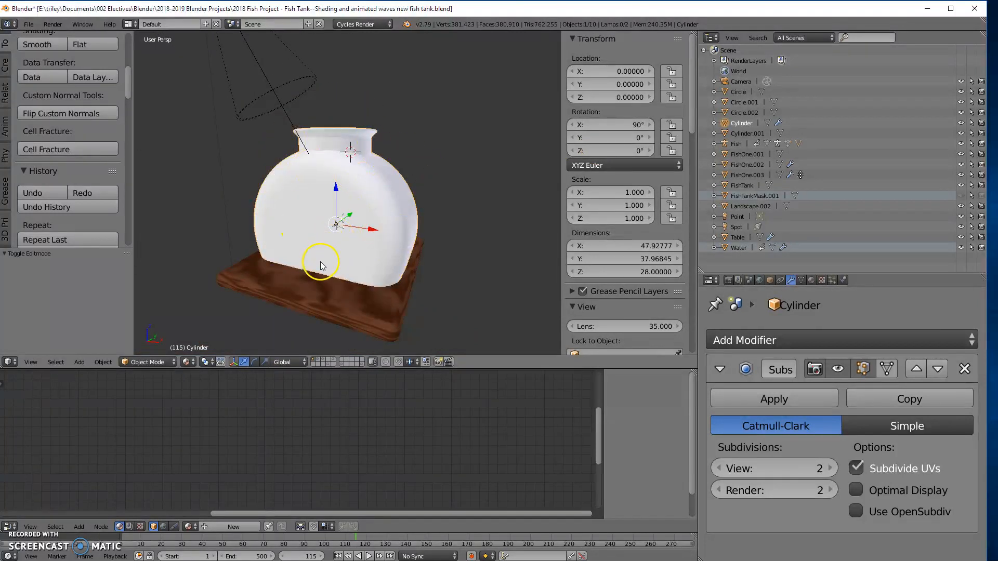
scroll(315, 202, "up", 4)
scroll(343, 198, "down", 2)
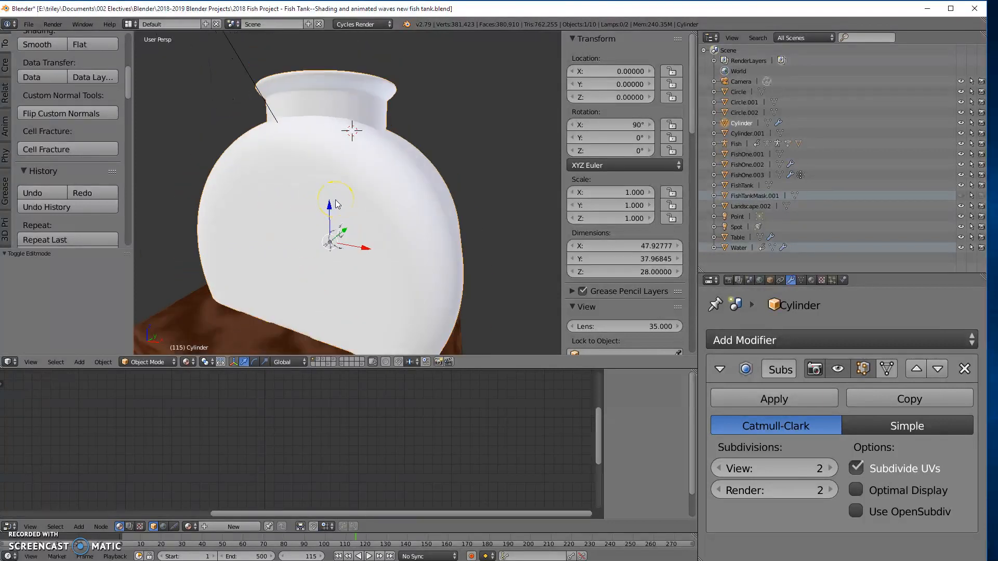
key("shift+z")
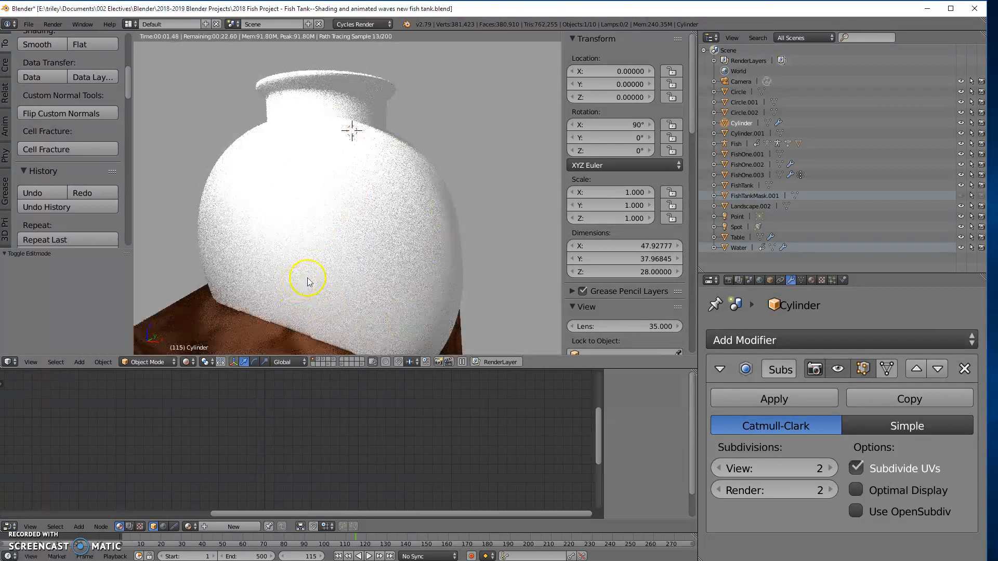
scroll(308, 278, "down", 2)
scroll(309, 276, "up", 1)
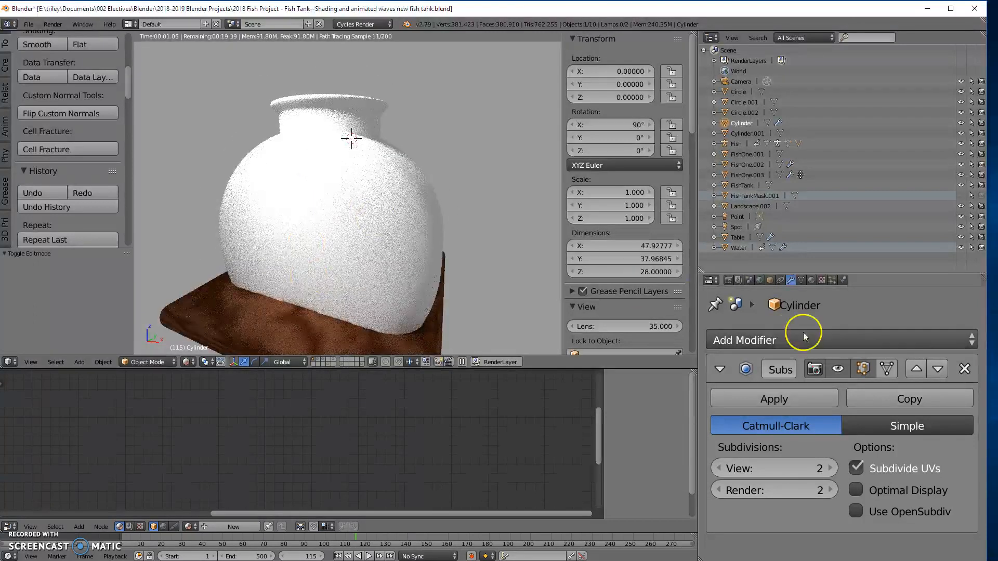
- Assign the existing Glass material to the tank
left_click(812, 280)
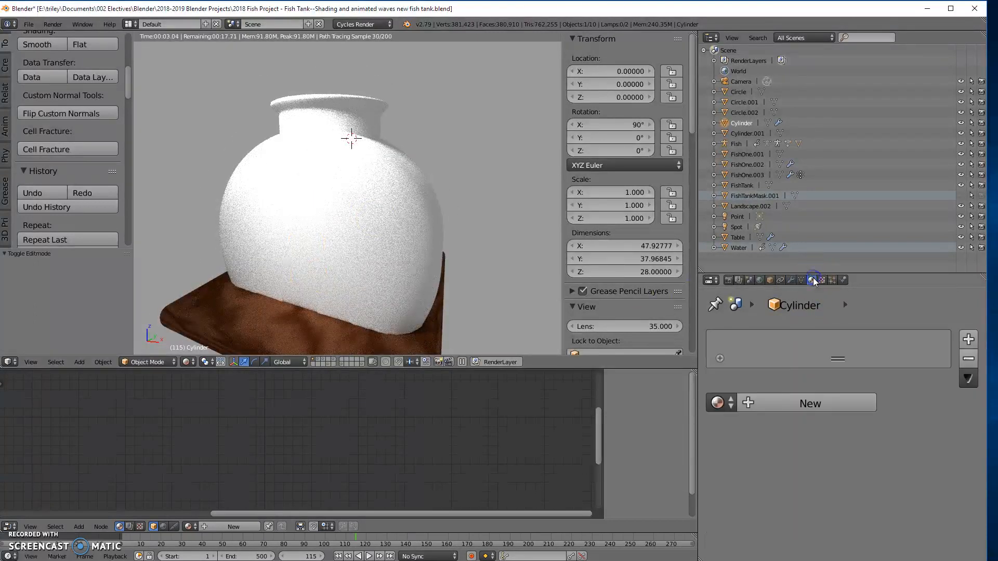
left_click(717, 402)
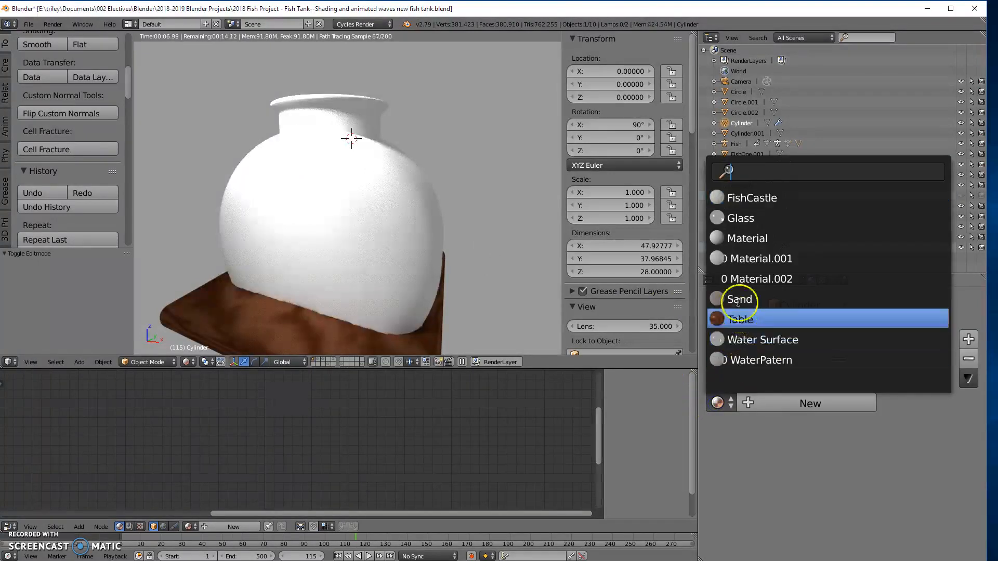
left_click(743, 223)
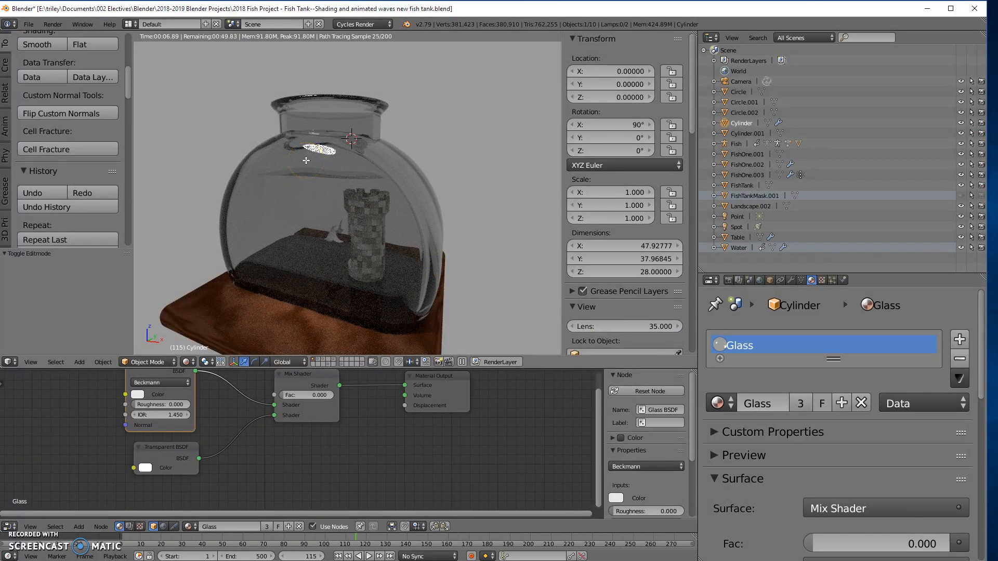
- Enter Edit Mode on the tank, toggle the mesh selection, apply smooth face shading and recalculate the normals
key("Tab")
key("a")
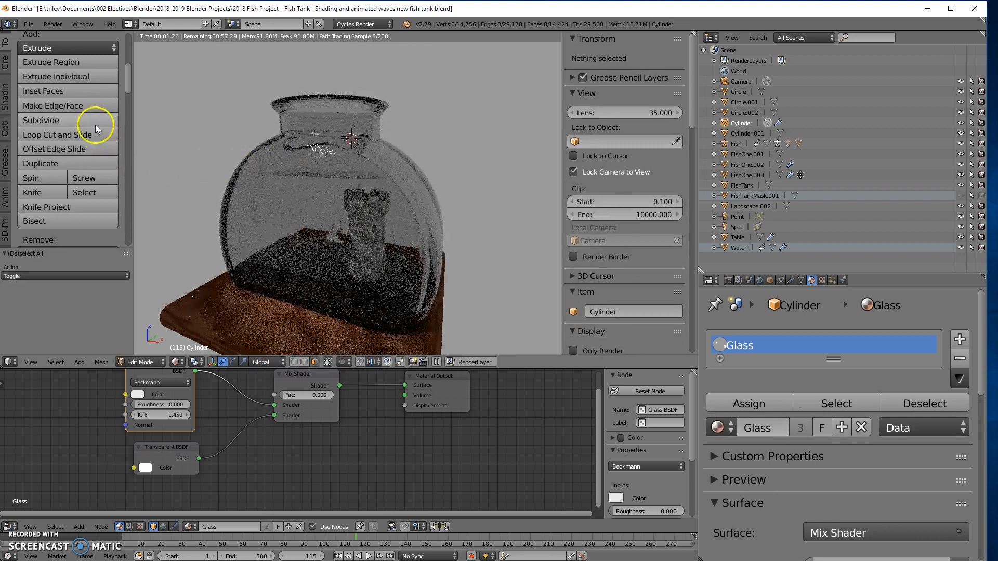
left_click(8, 97)
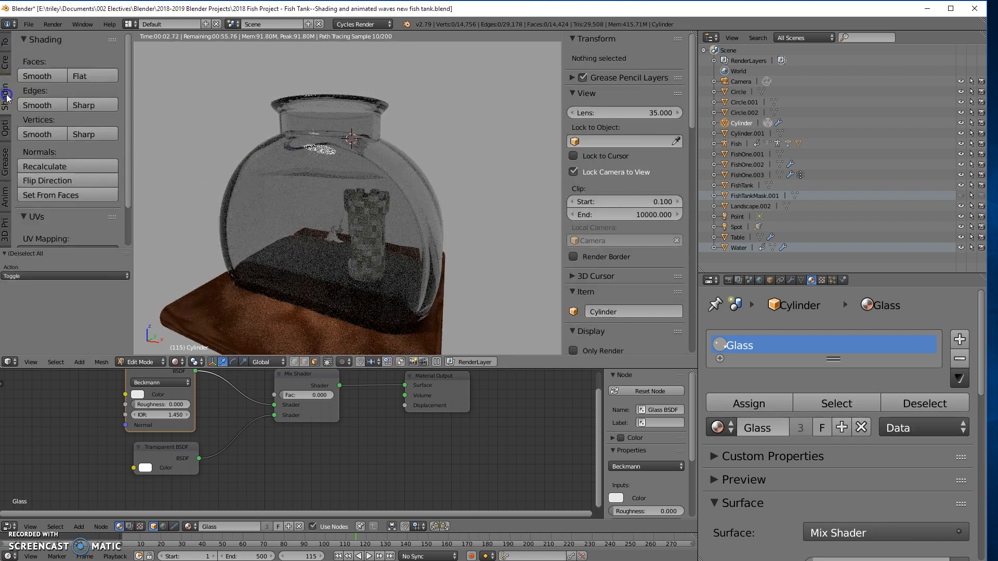
left_click(37, 76)
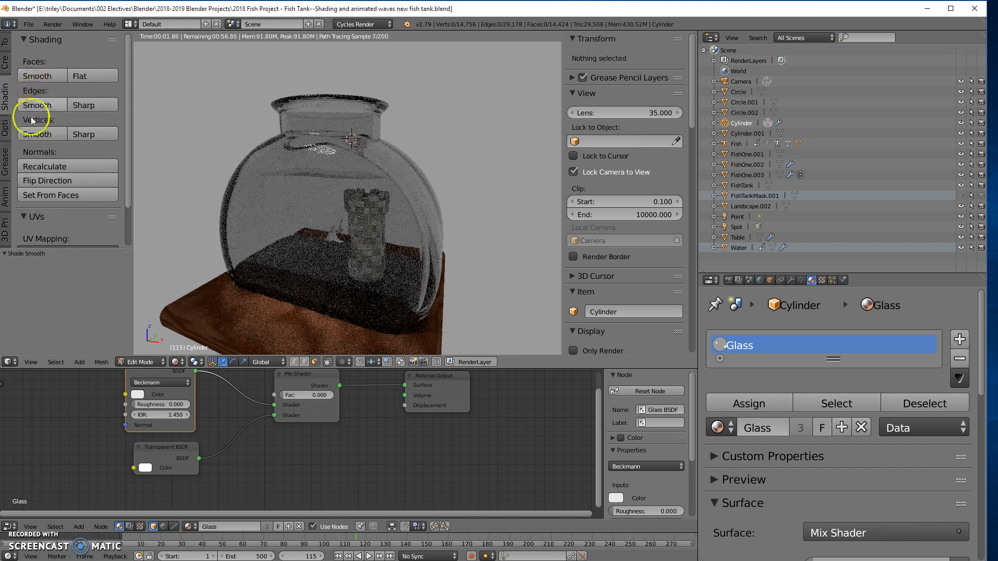
left_click(58, 166)
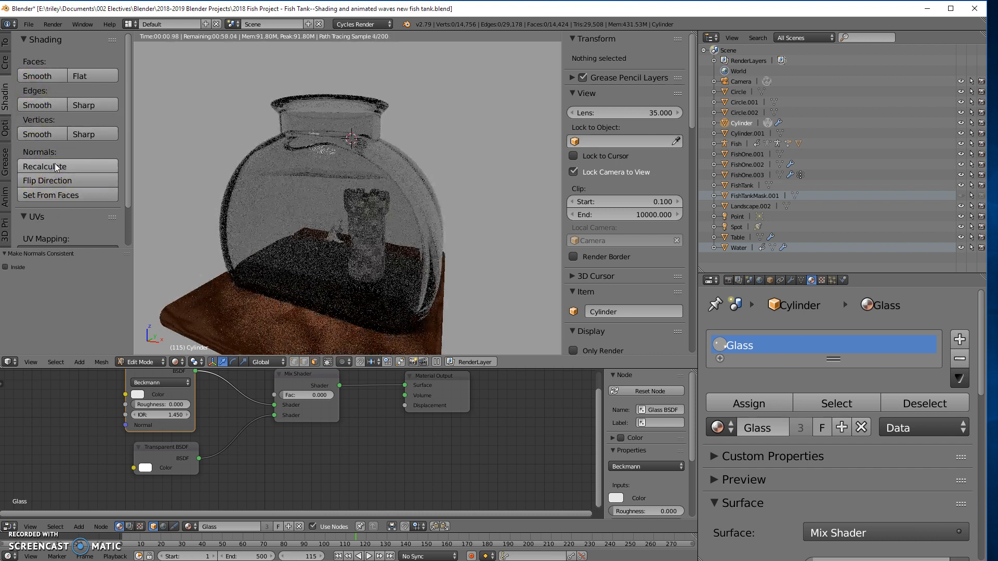
- Run Smart UV Project on the tank with an angle limit of 66.00 and an island margin of 0.00
scroll(45, 214, "down", 2)
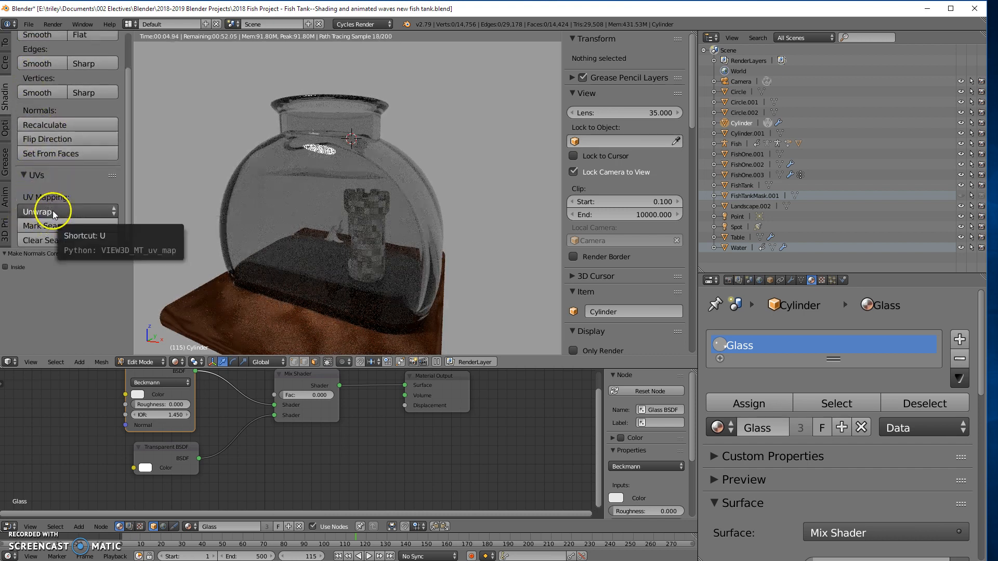
left_click(52, 210)
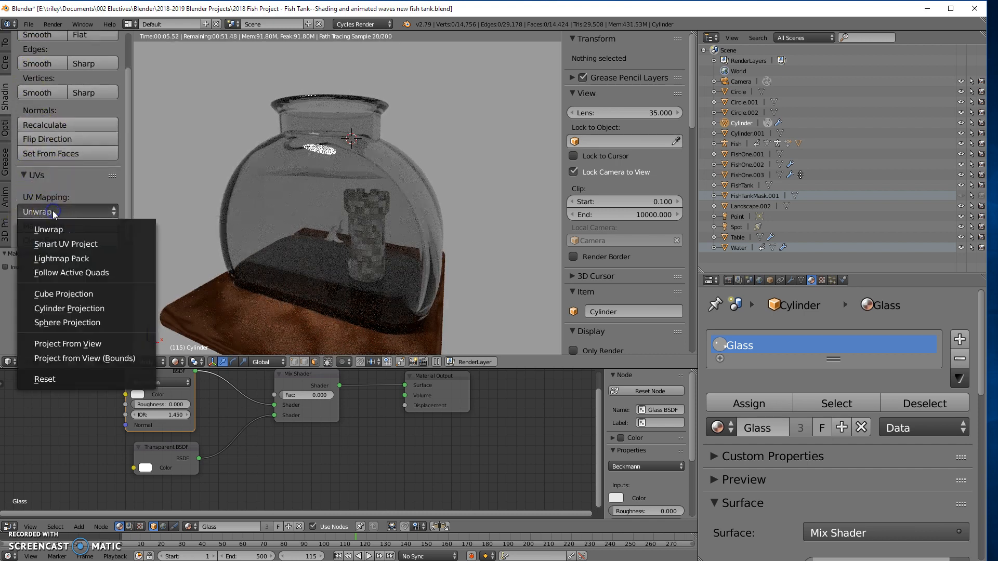
left_click(54, 244)
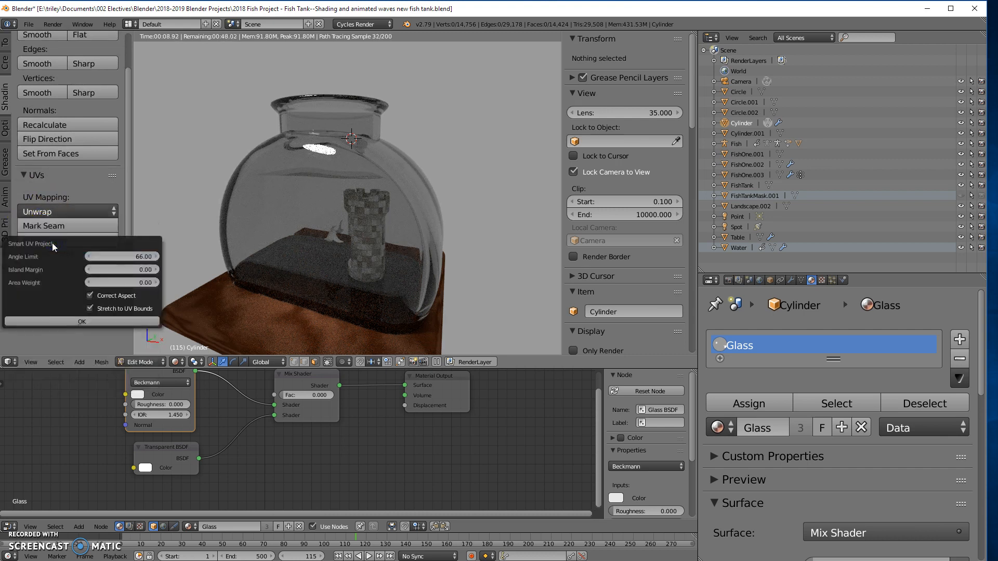
left_click(71, 318)
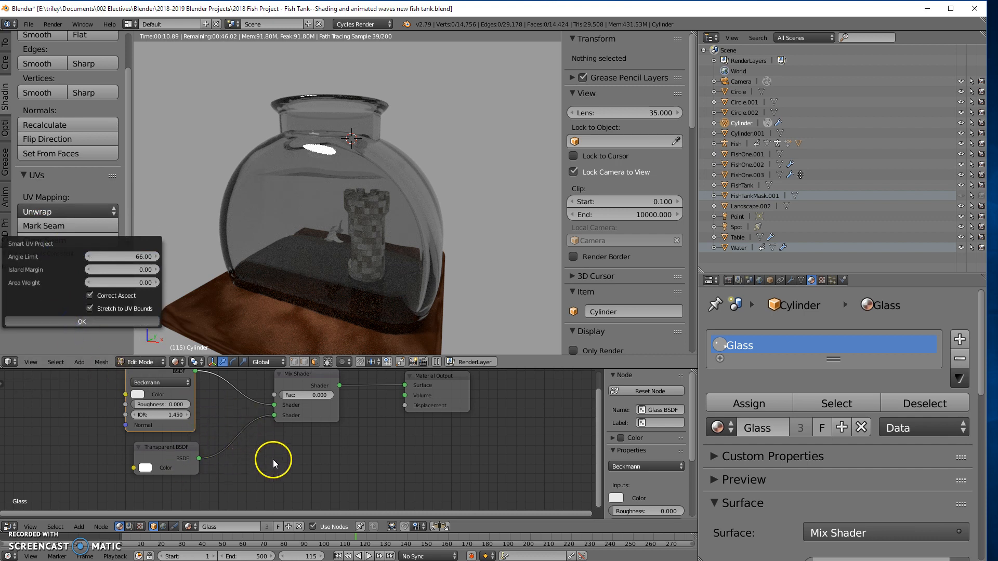
middle_click_drag(310, 470, 326, 472)
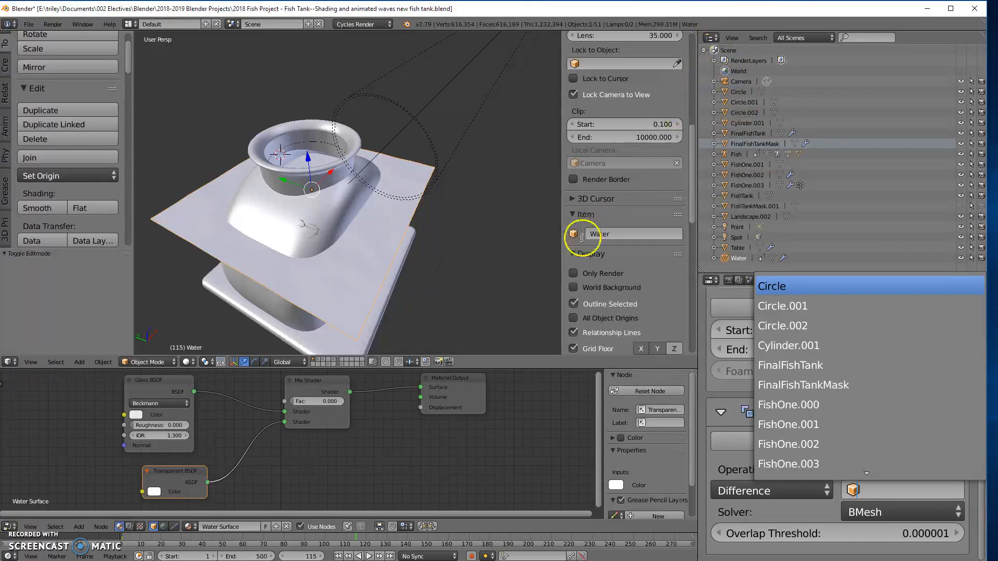
- Leave the Boolean object choice open, select FinalFishTankMask and isolate it in local view in Edit Mode
left_click(550, 289)
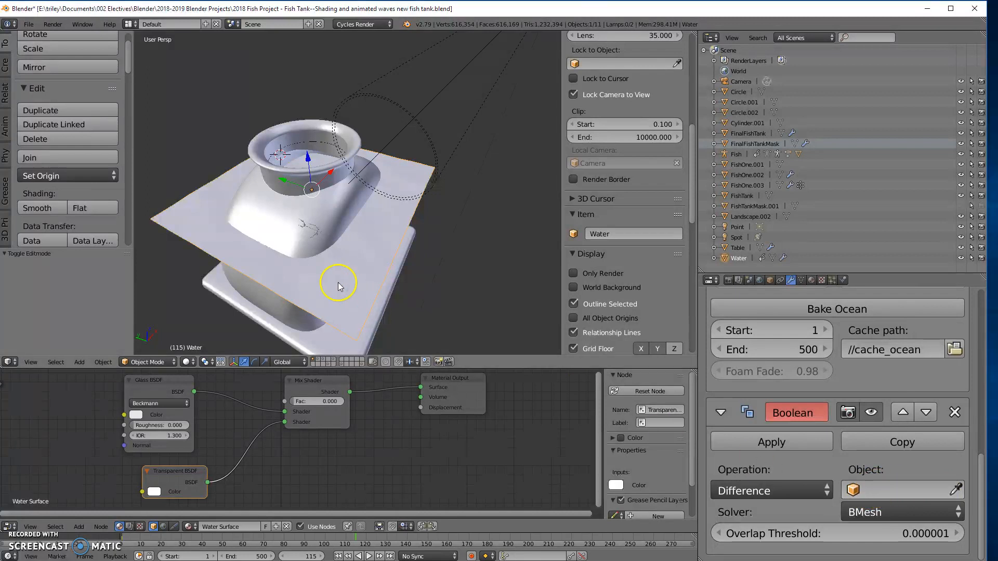
right_click(276, 227)
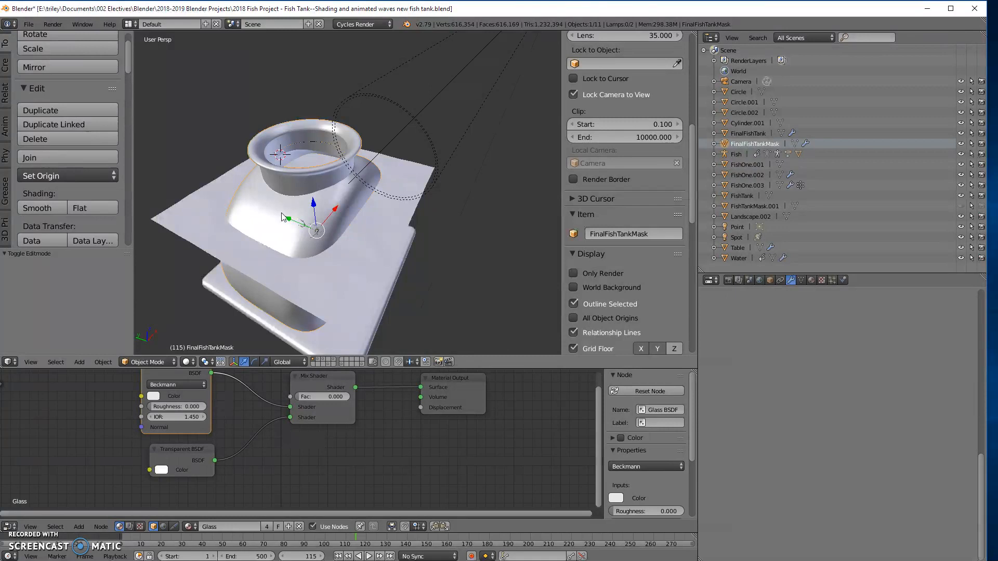
key("Tab")
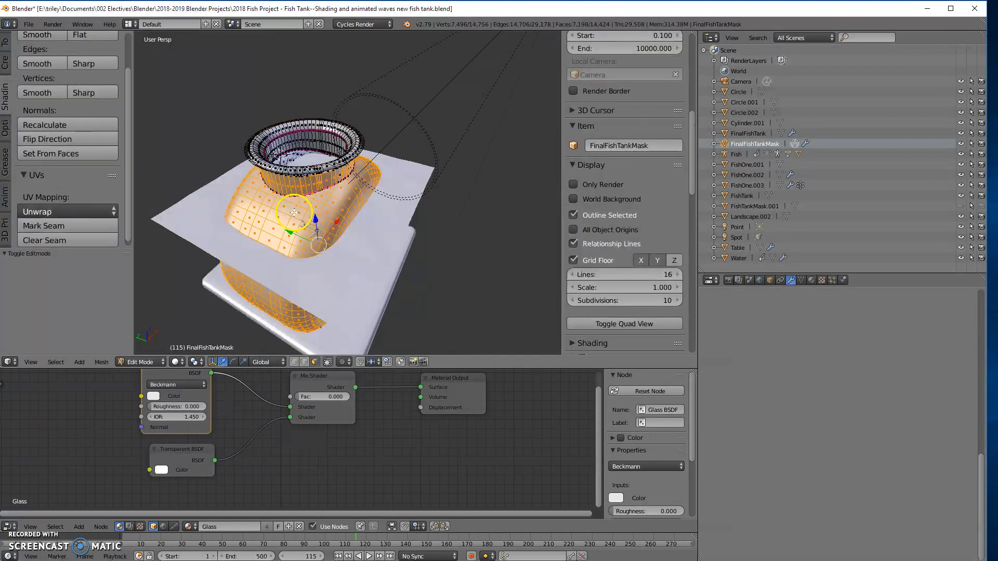
middle_click_drag(351, 230, 356, 176)
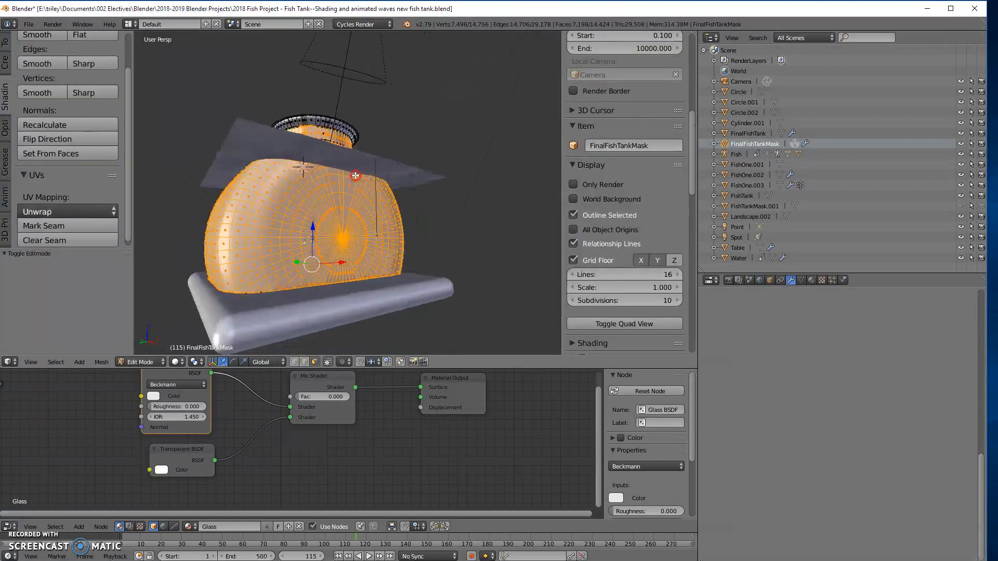
key("KP_Divide")
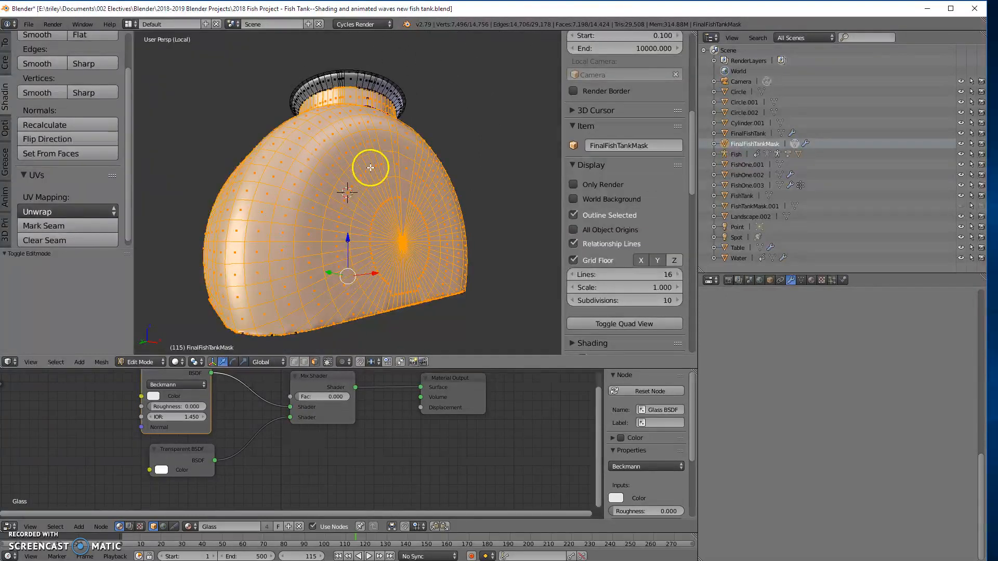
- Examine the mask mesh's walls and base edges, return to Object Mode and leave local view
middle_click_drag(441, 313, 201, 262)
scroll(205, 126, "up", 3)
middle_click_drag(206, 123, 237, 137)
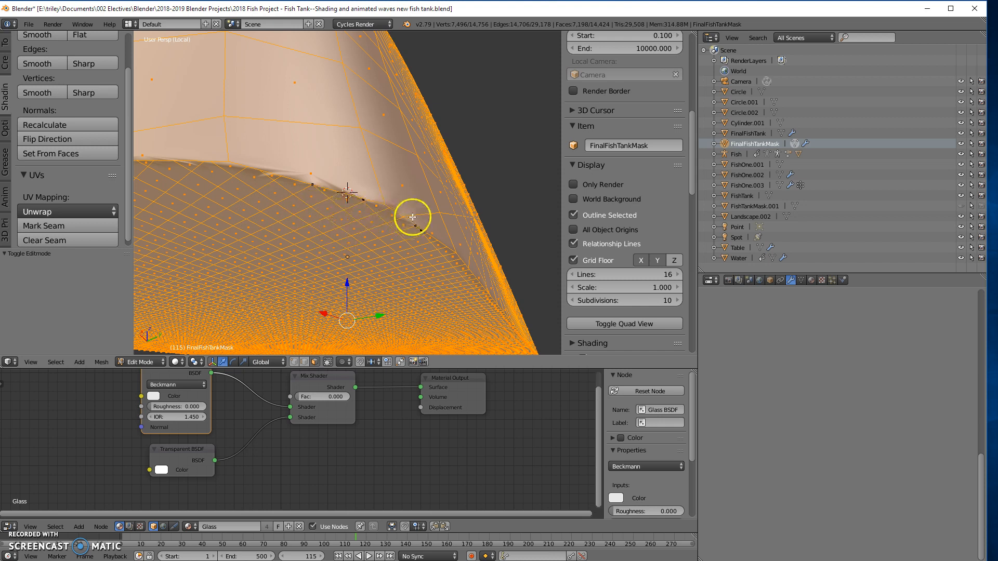
scroll(414, 219, "down", 6)
middle_click_drag(403, 229, 499, 244)
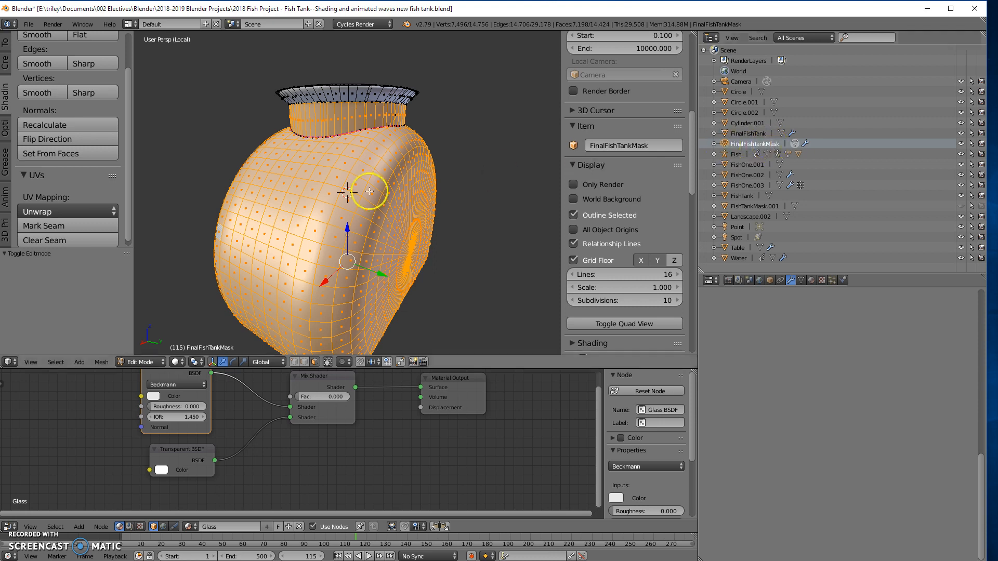
key("Tab")
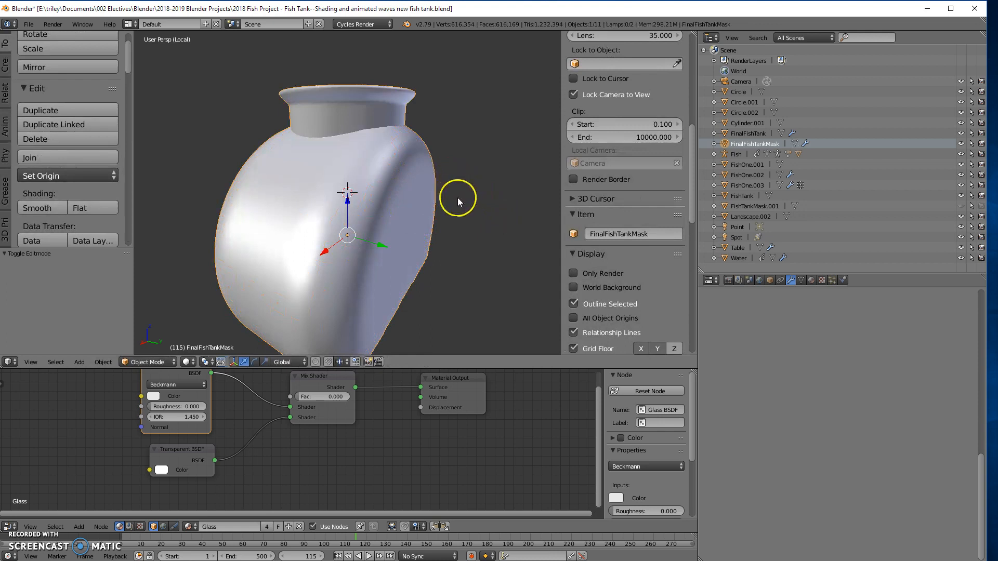
key("KP_Divide")
middle_click_drag(441, 198, 434, 218)
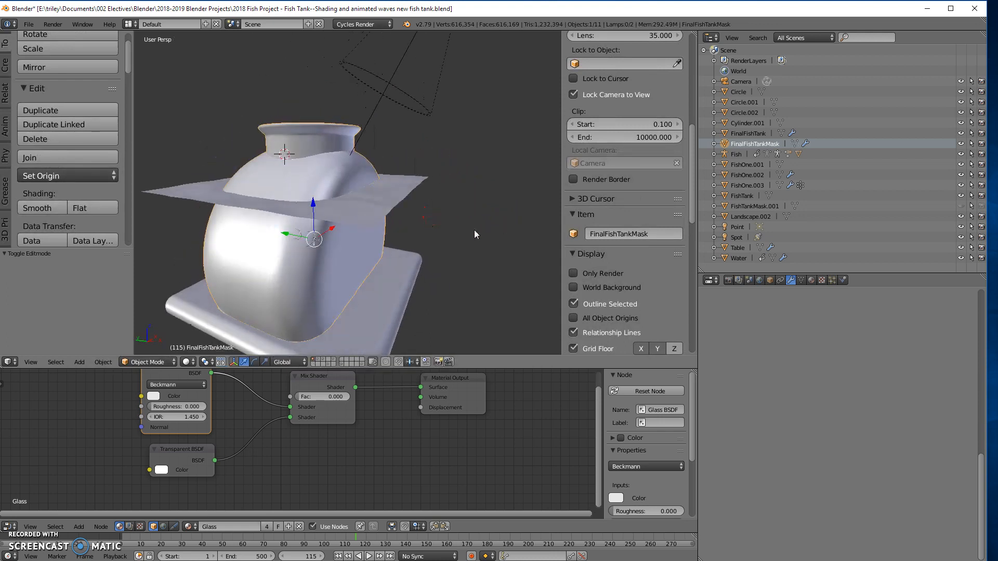
- Select the water plane and set FinalFishTankMask as the object of its Difference Boolean modifier
right_click(367, 204)
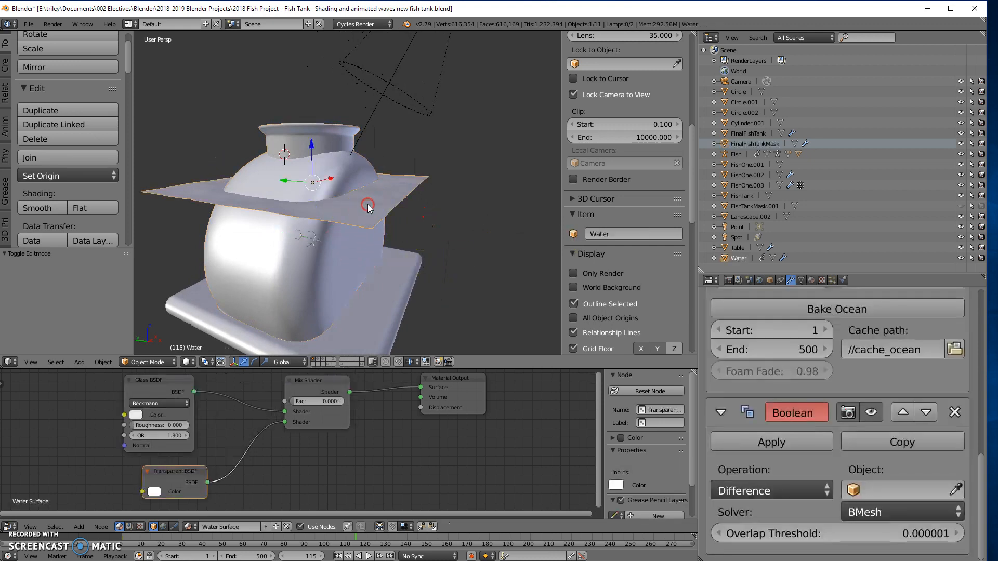
left_click(881, 491)
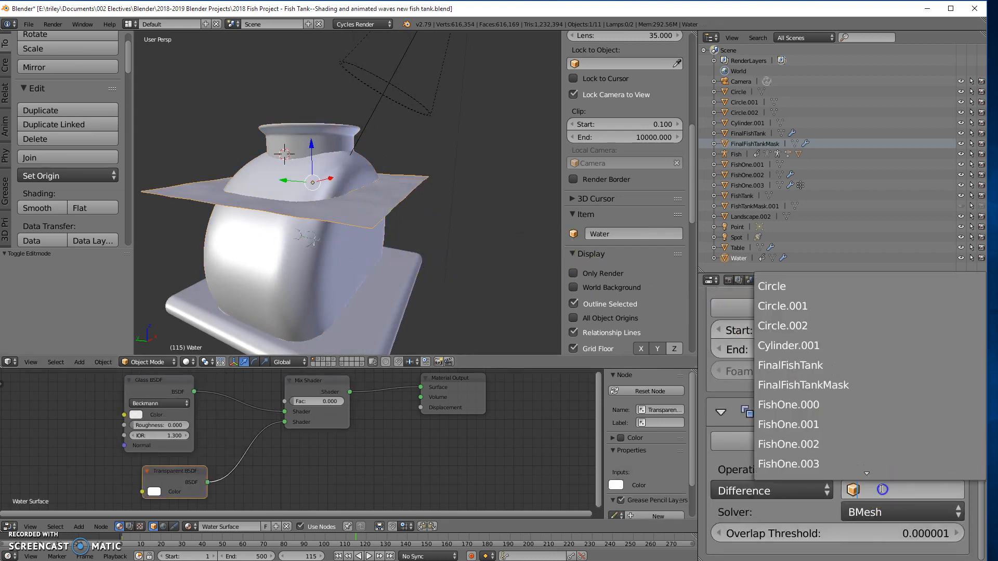
left_click(810, 388)
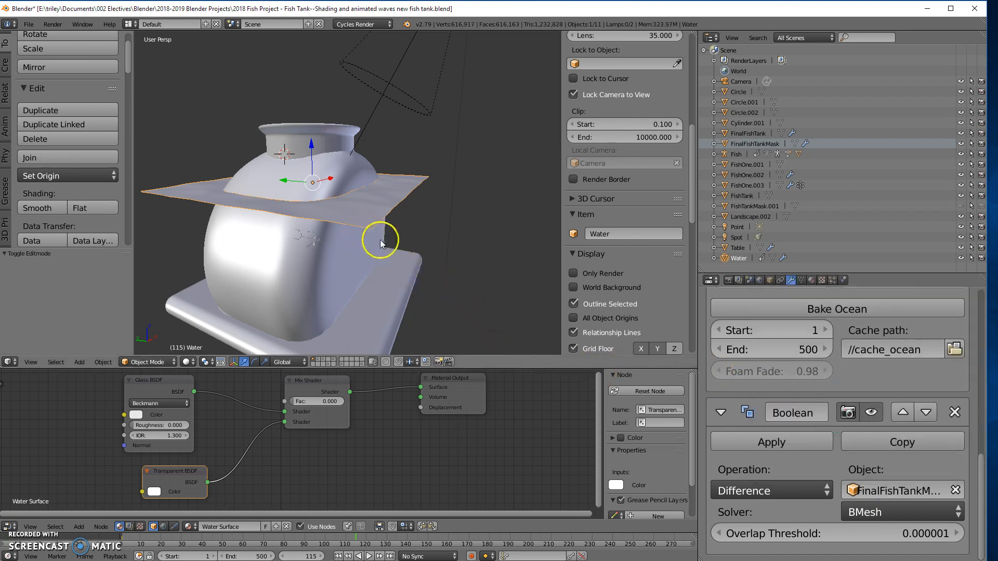
- Display the scene in wireframe, examine the Boolean cut in the water plane and enter Edit Mode on it
key("z")
mouse_move(386, 240)
middle_mouse_down()
mouse_move(423, 220)
mouse_move(418, 272)
middle_mouse_up()
scroll(411, 270, "up", 3)
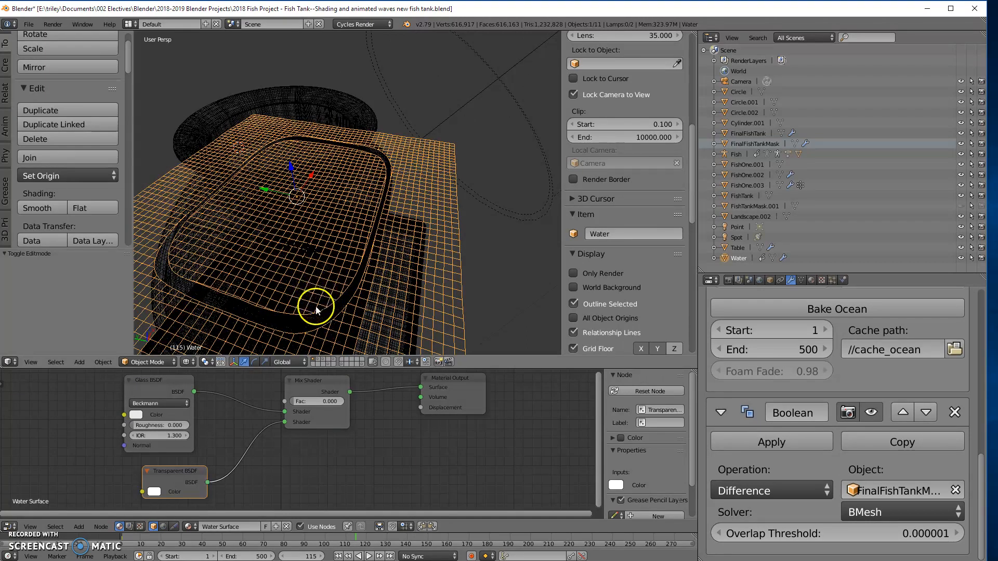
middle_click_drag(412, 245, 379, 259)
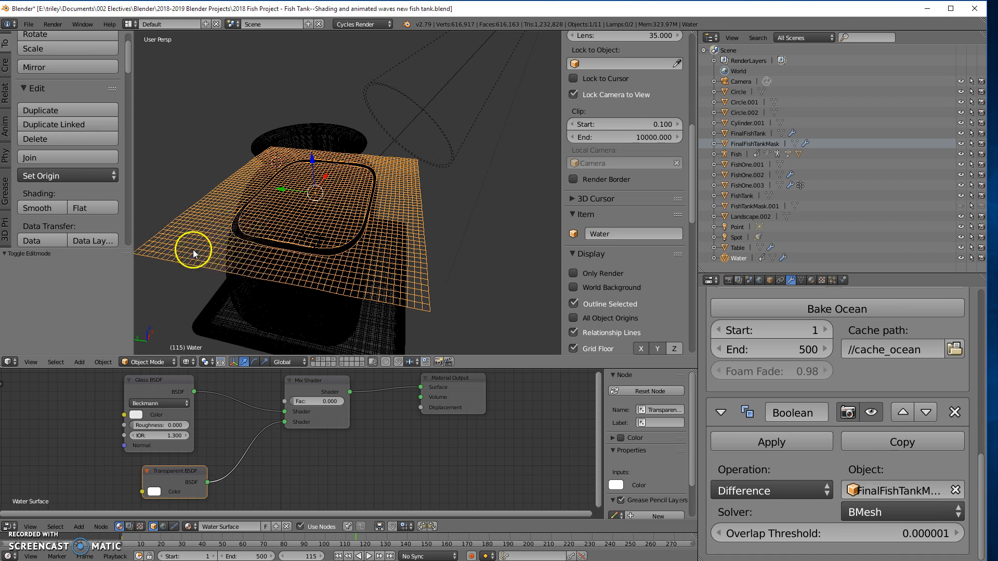
key("Tab")
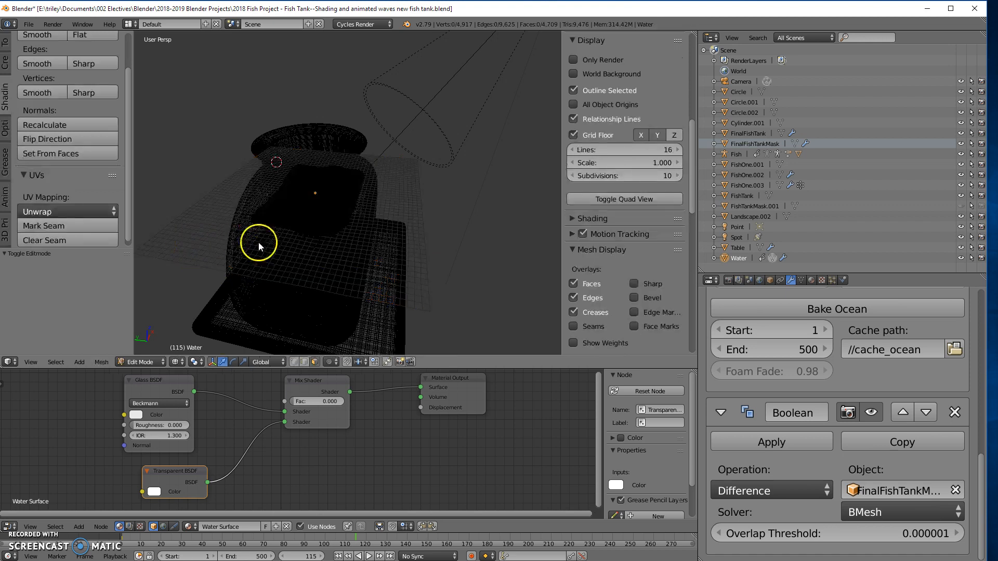
- Scale the selected outer shell of FinalFishTankMask by about 2.294 along the global Y axis in Edit Mode
key("Tab")
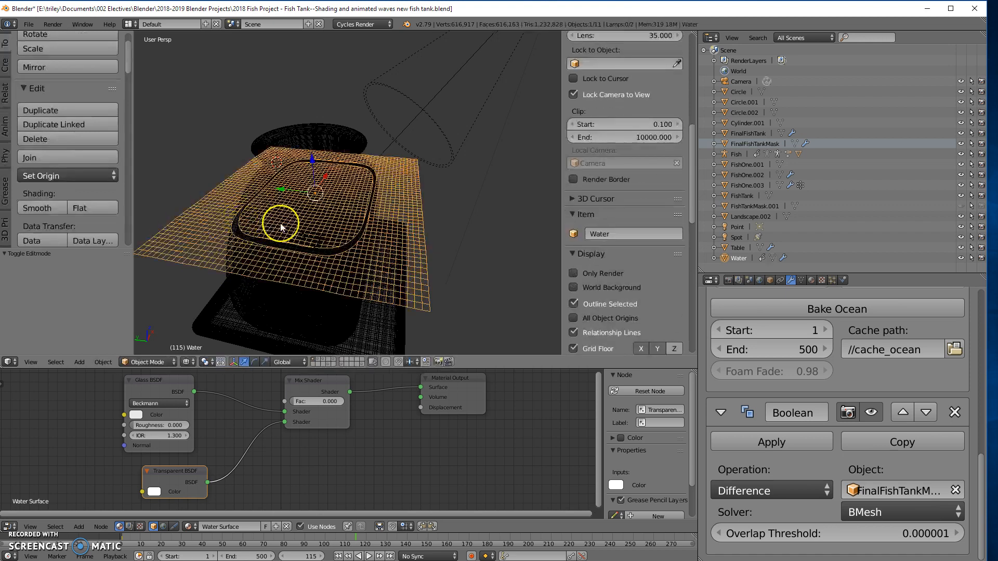
right_click(249, 296)
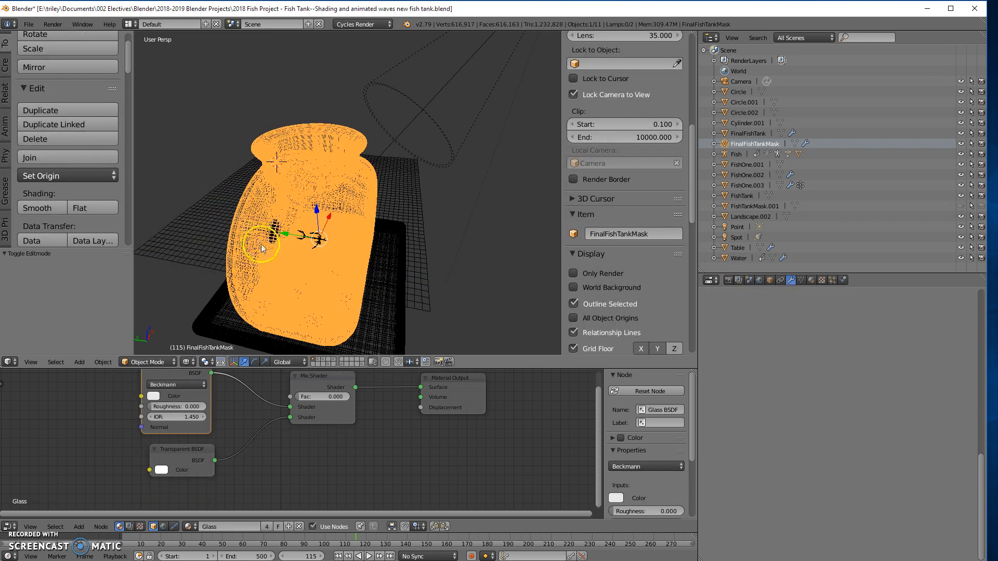
key("Tab")
mouse_move(404, 240)
middle_mouse_down()
mouse_move(412, 213)
mouse_move(455, 213)
mouse_move(505, 176)
mouse_move(503, 197)
mouse_move(450, 247)
mouse_move(390, 240)
middle_mouse_up()
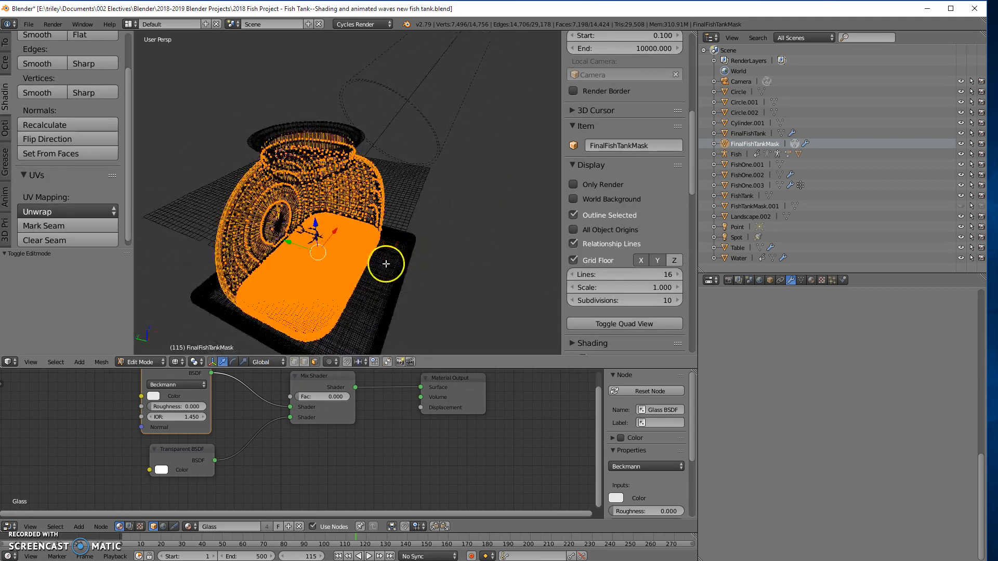
key("s")
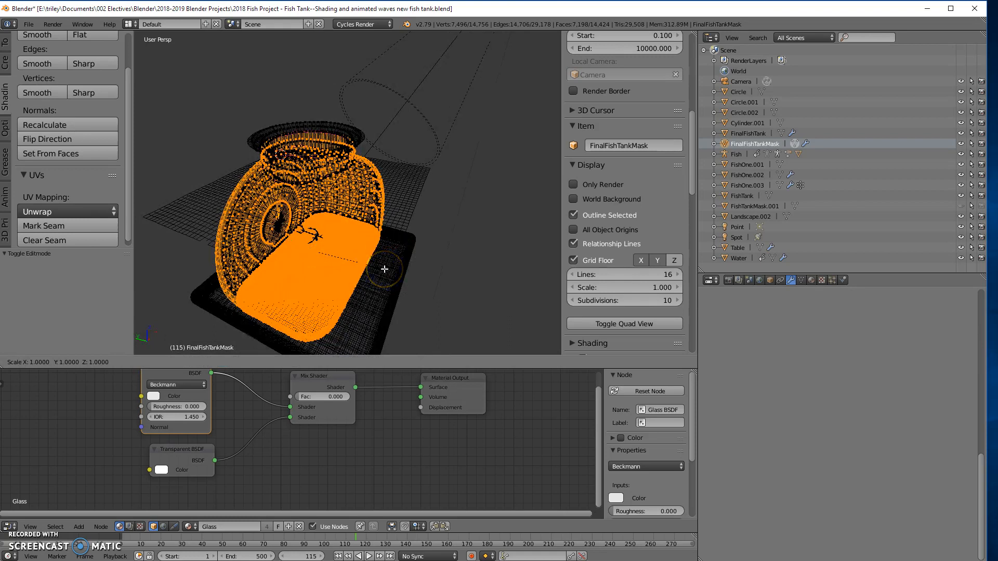
key("y")
left_click(412, 294)
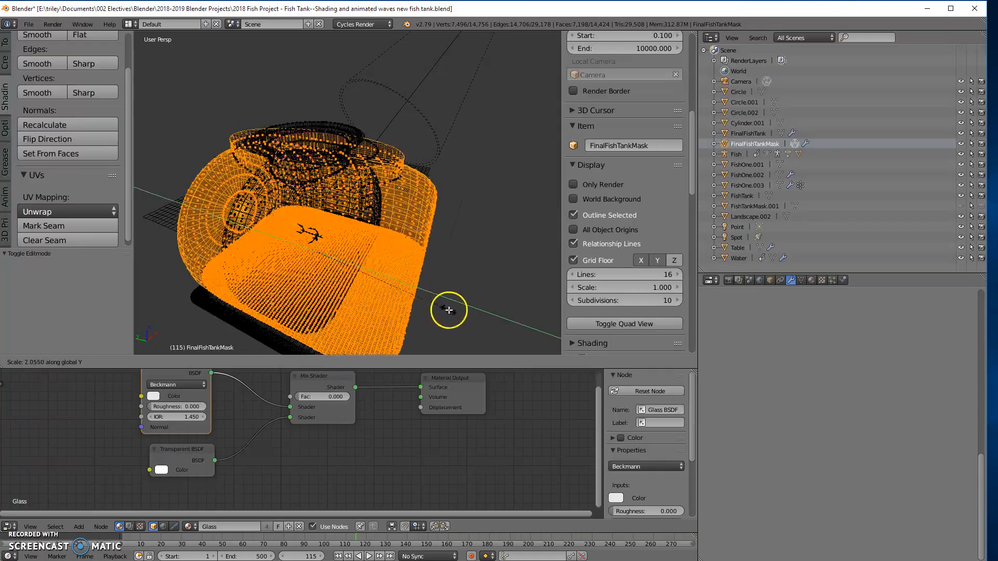
left_click(458, 314)
- Scale the mask's selected outer shell by about 3.060 along the global X axis
middle_click_drag(427, 286, 305, 293)
scroll(340, 259, "down", 2)
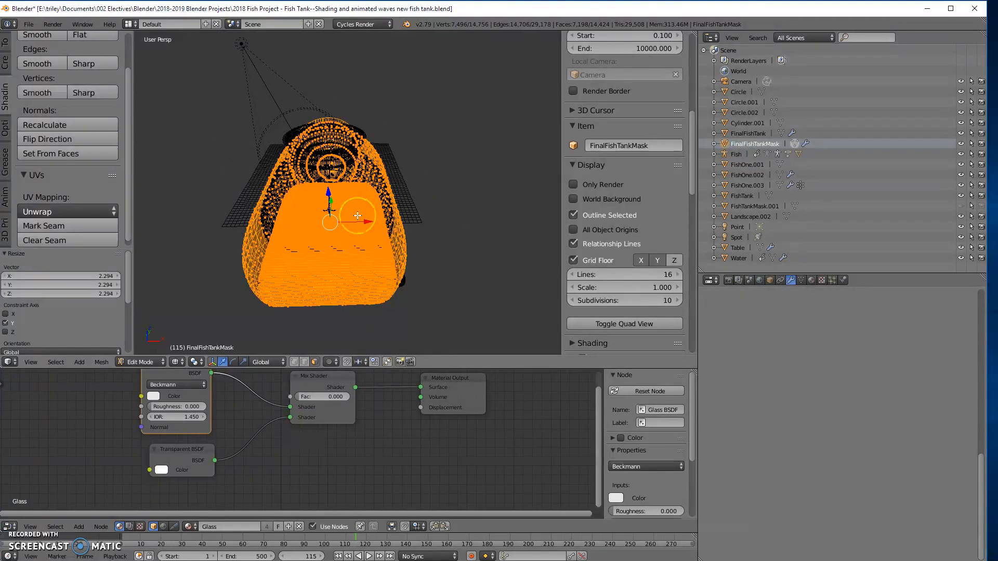
key("s")
key("x")
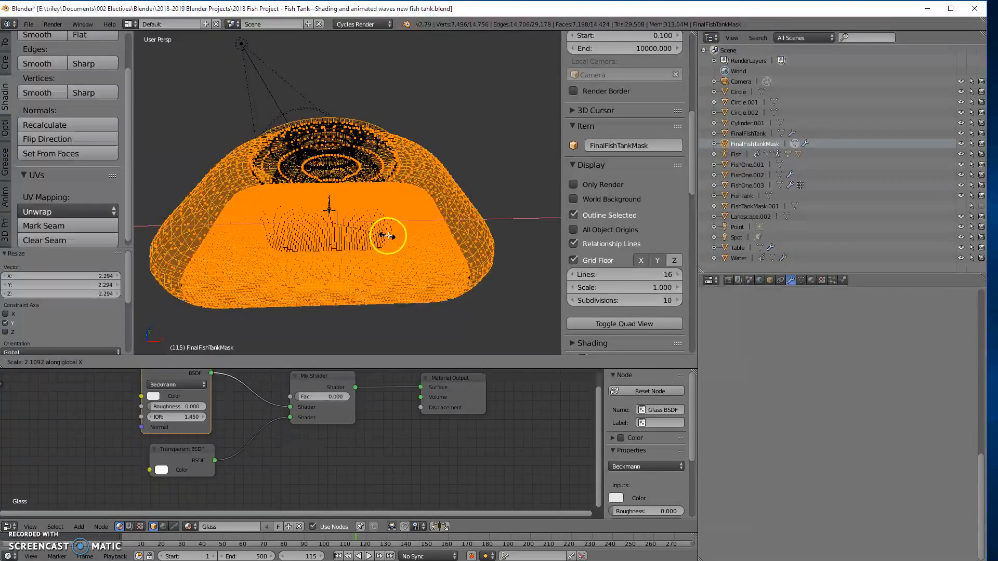
left_click(414, 238)
- Return to Object Mode, examine the widened mask and hide FinalFishTankMask in the viewport
middle_click_drag(388, 281, 491, 284)
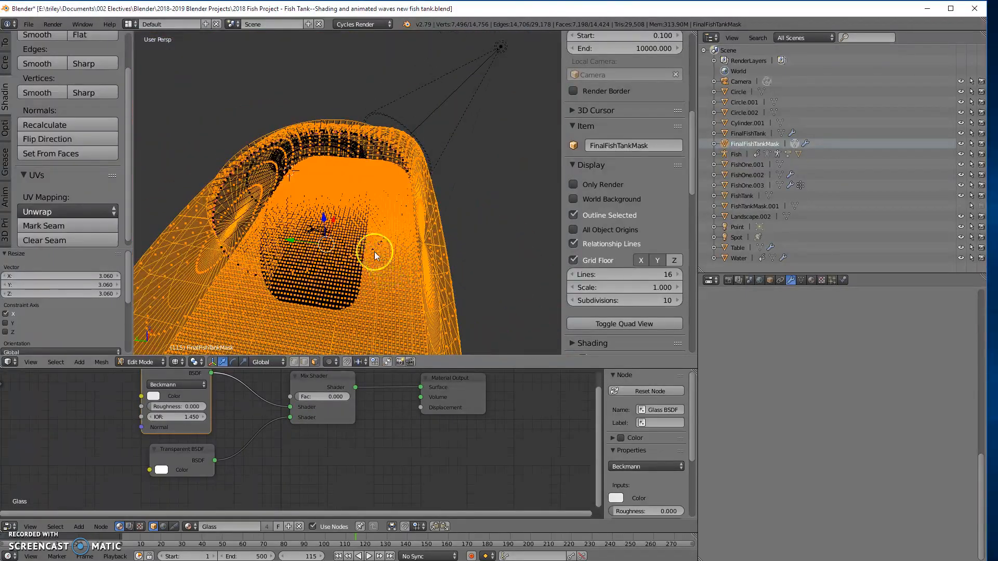
key("Tab")
middle_click_drag(374, 247, 224, 247)
middle_click_drag(329, 231, 325, 242, "ctrl")
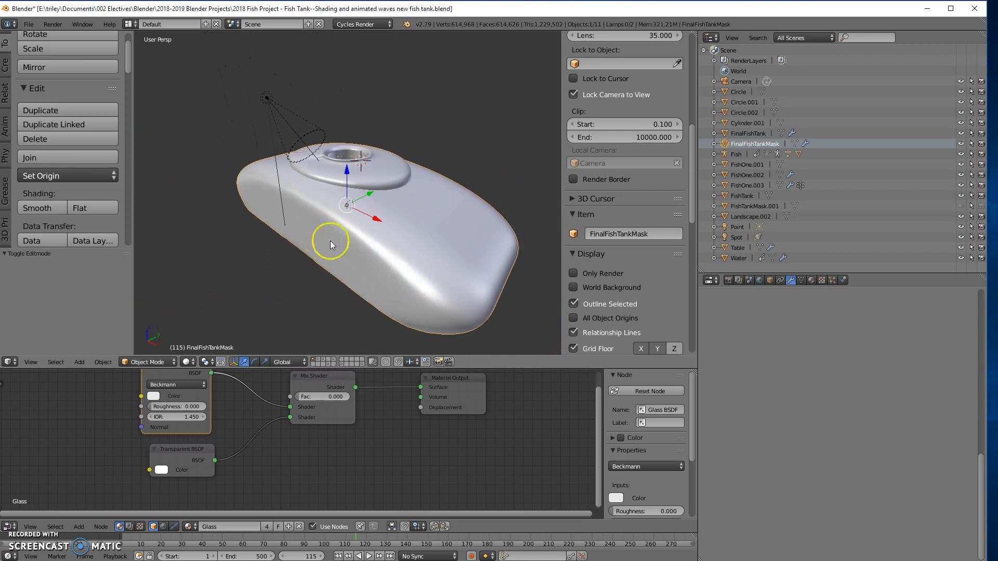
left_click(961, 144)
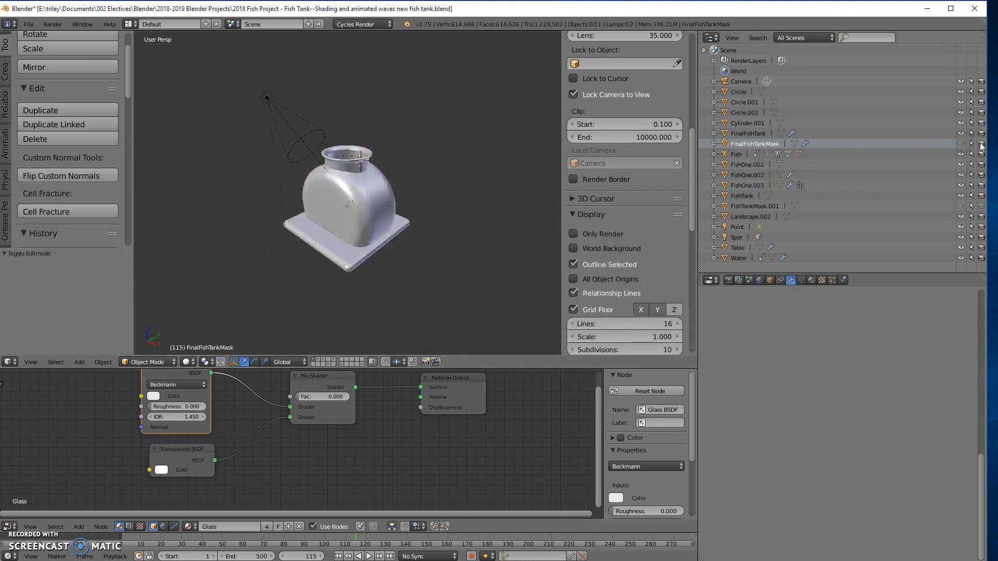
- Display the scene in wireframe, select the Water object and examine how its cut surface fits inside the tank
mouse_move(363, 234)
middle_mouse_down()
mouse_move(432, 234)
mouse_move(383, 241)
mouse_move(420, 274)
middle_mouse_up()
key("z")
right_click(332, 188)
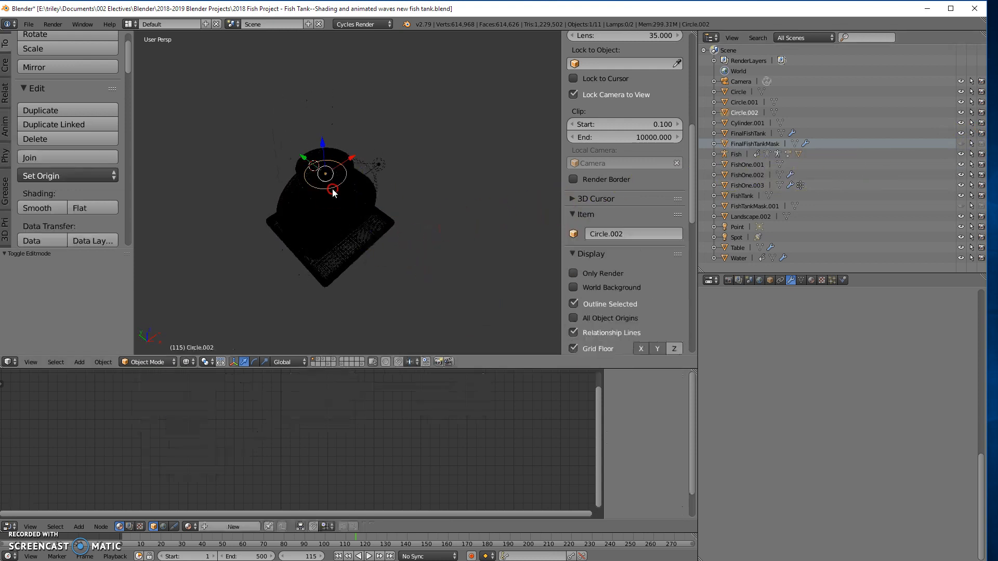
right_click(374, 180)
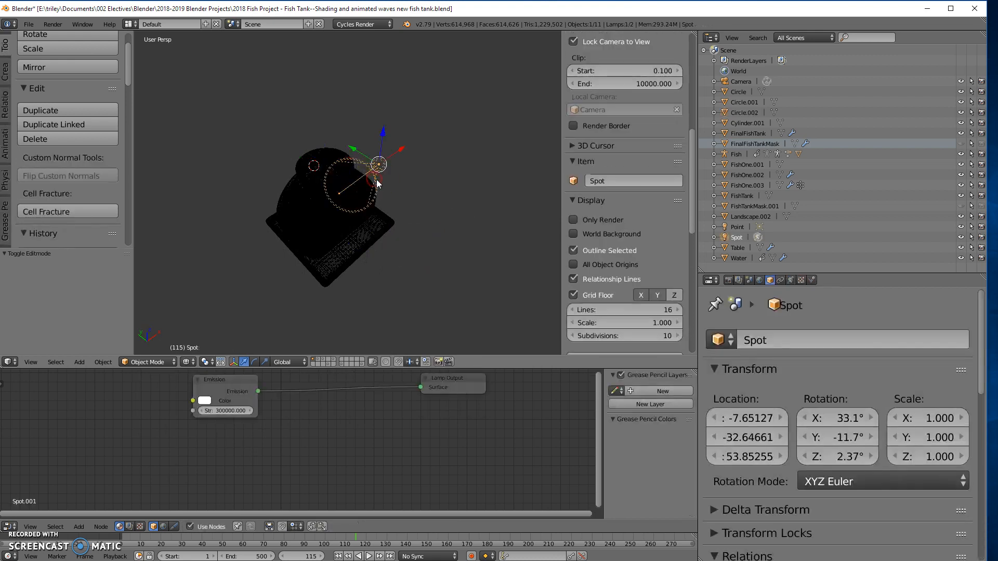
left_click(740, 258)
scroll(481, 234, "up", 8)
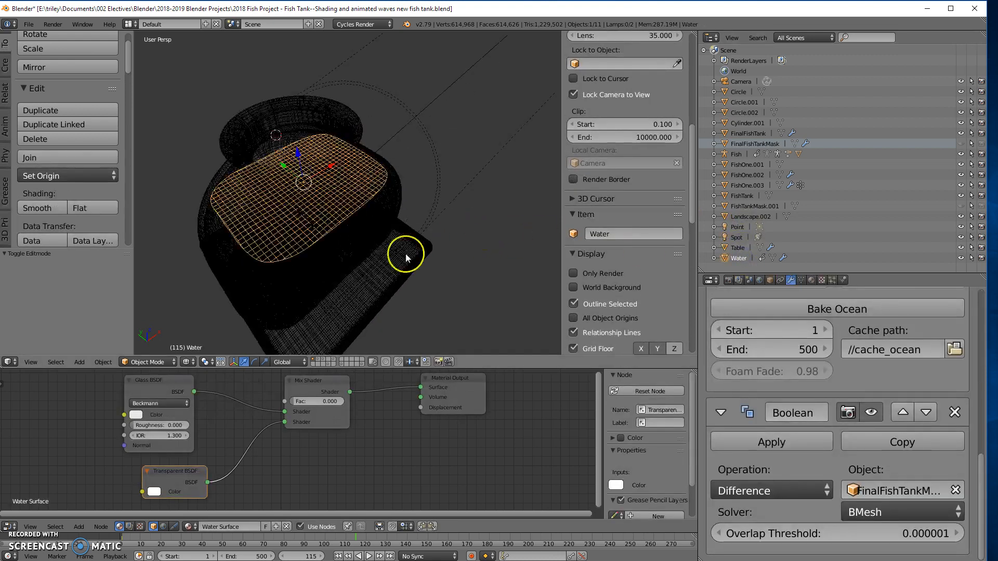
middle_click_drag(393, 236, 390, 223)
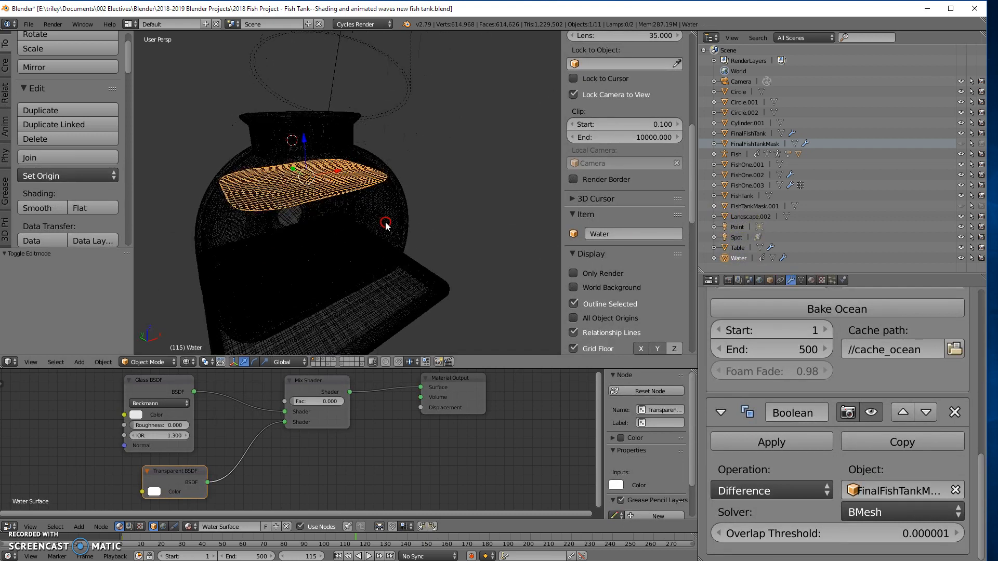
- Play the water animation from frame 55 to check the cut surface against the tank walls, and stop playback
left_click(133, 540)
left_click_drag(192, 549, 223, 549)
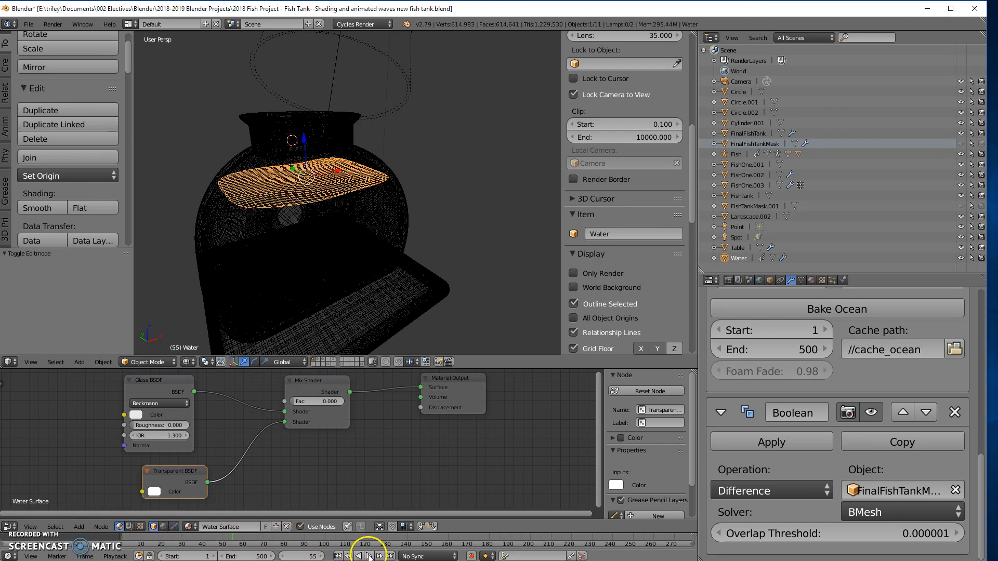
left_click(369, 556)
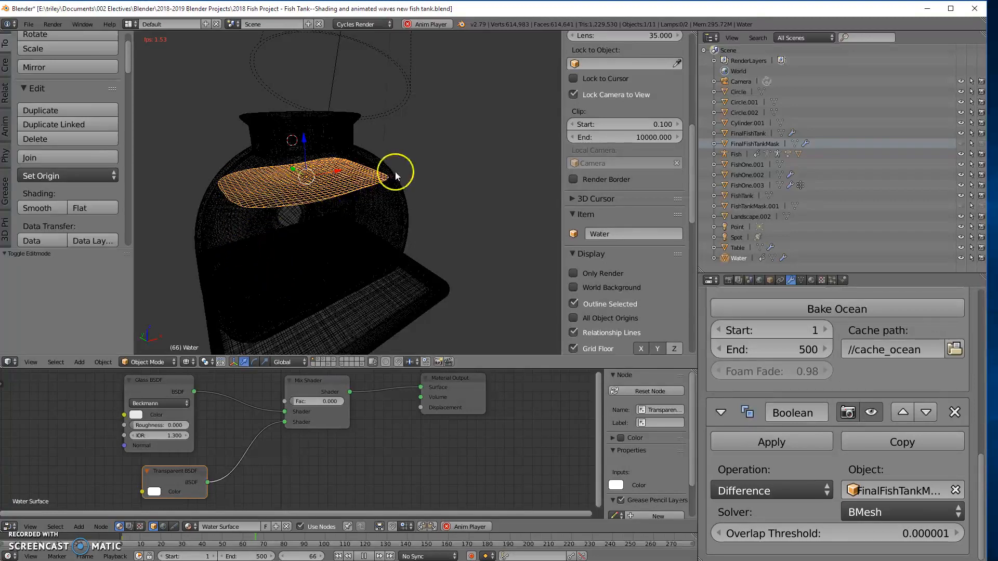
left_click(363, 270)
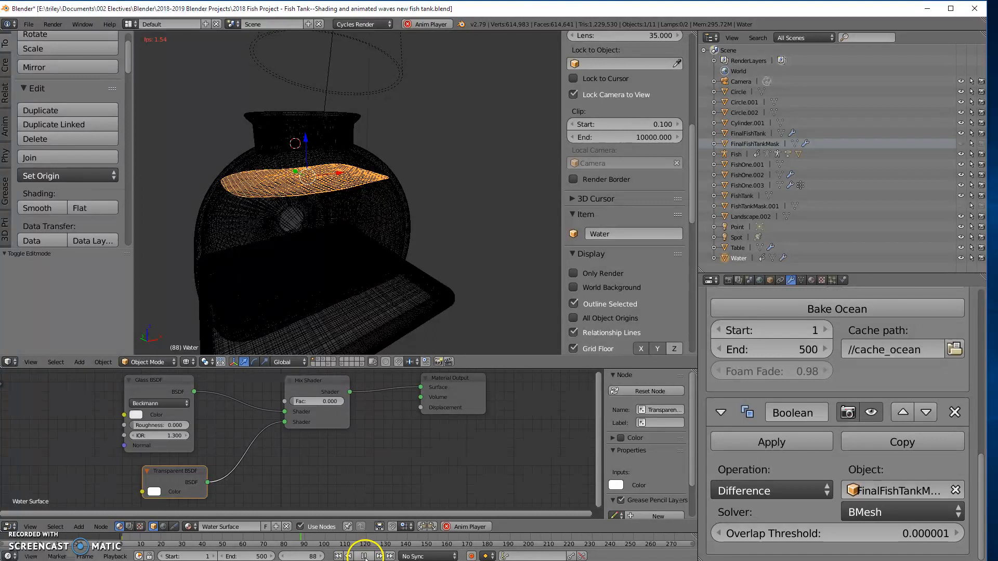
left_click(364, 556)
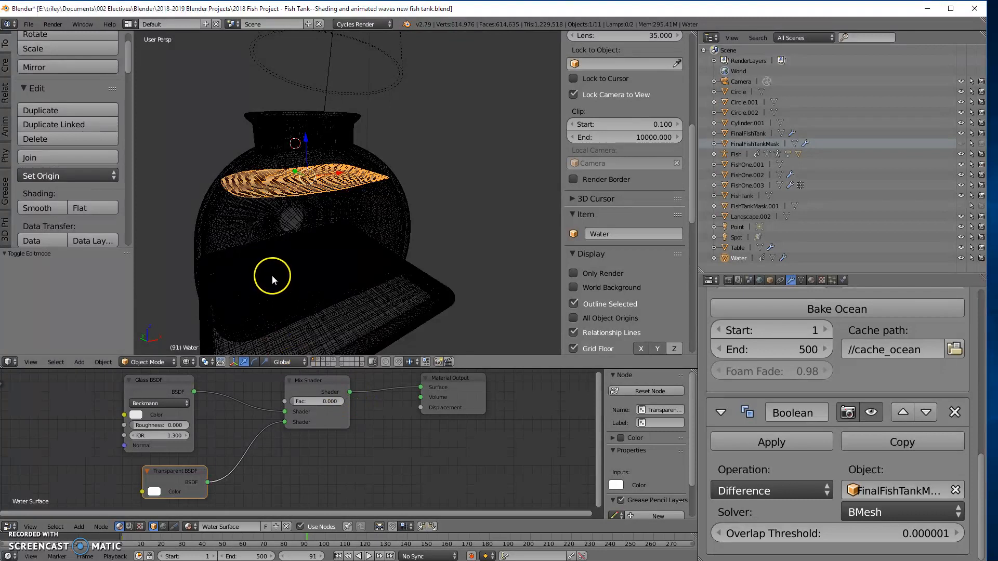
- Switch the viewport to rendered display and examine the water surface inside the glass tank
key("shift+z")
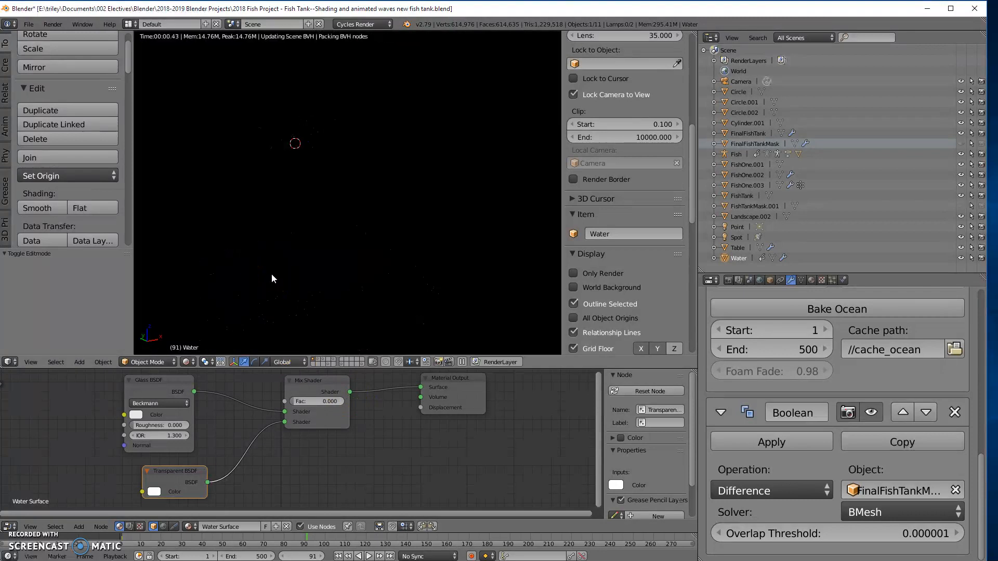
middle_click_drag(339, 269, 333, 258)
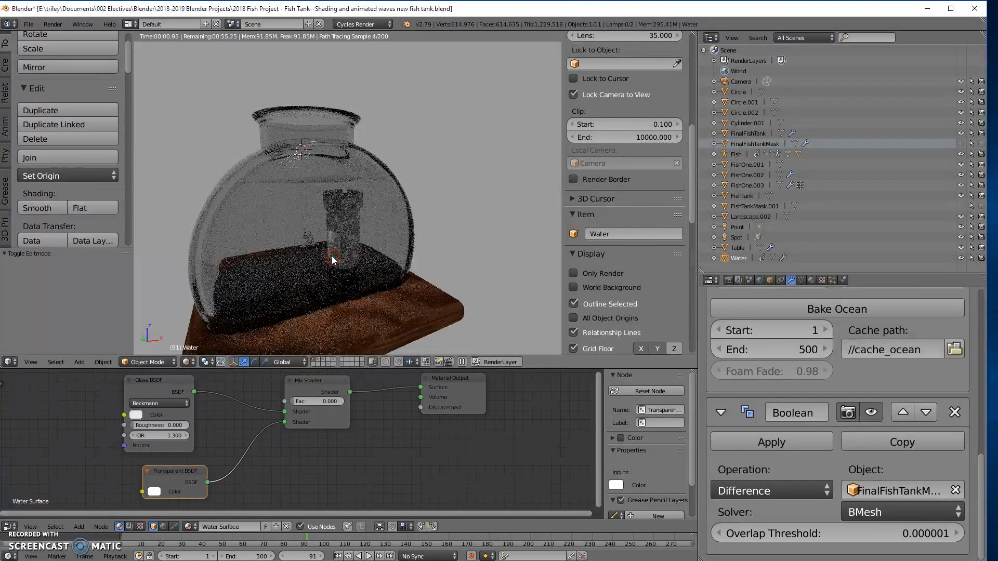
middle_click_drag(326, 224, 330, 278)
scroll(322, 264, "up", 1)
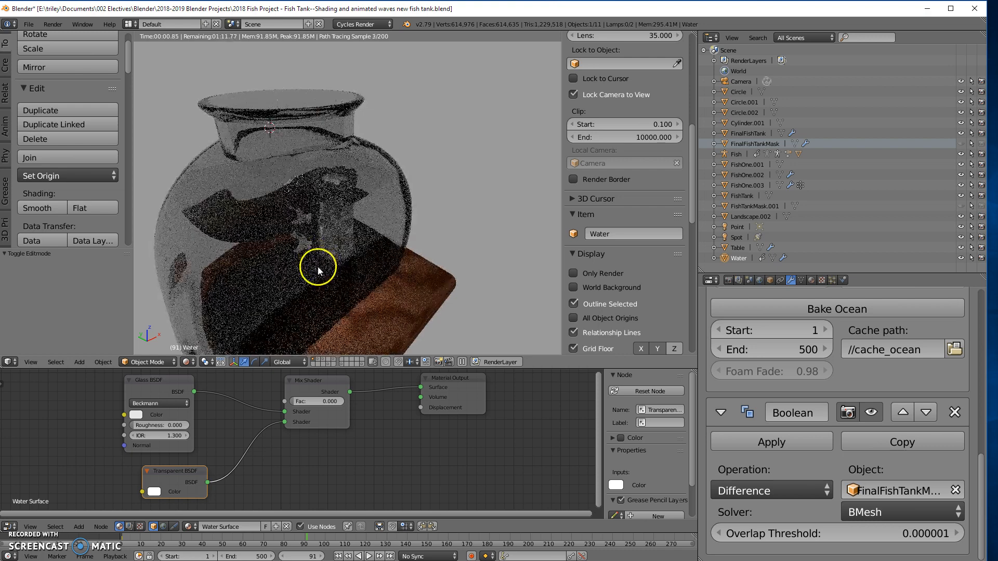